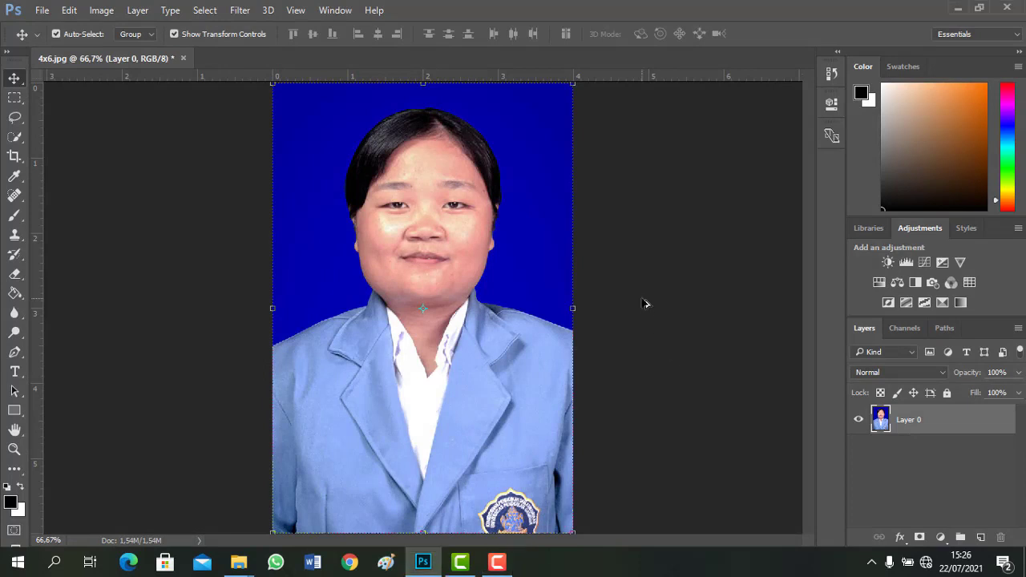
{"action": "scroll", "coordinate": [644, 305], "scroll_direction": "down", "scroll_amount": 3}
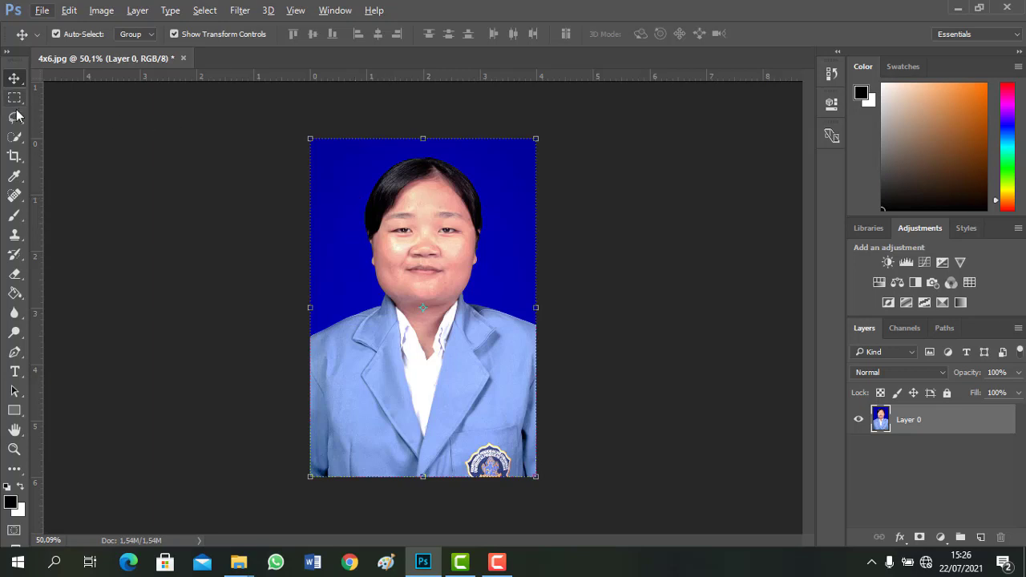
{"action": "left_click", "coordinate": [15, 137]}
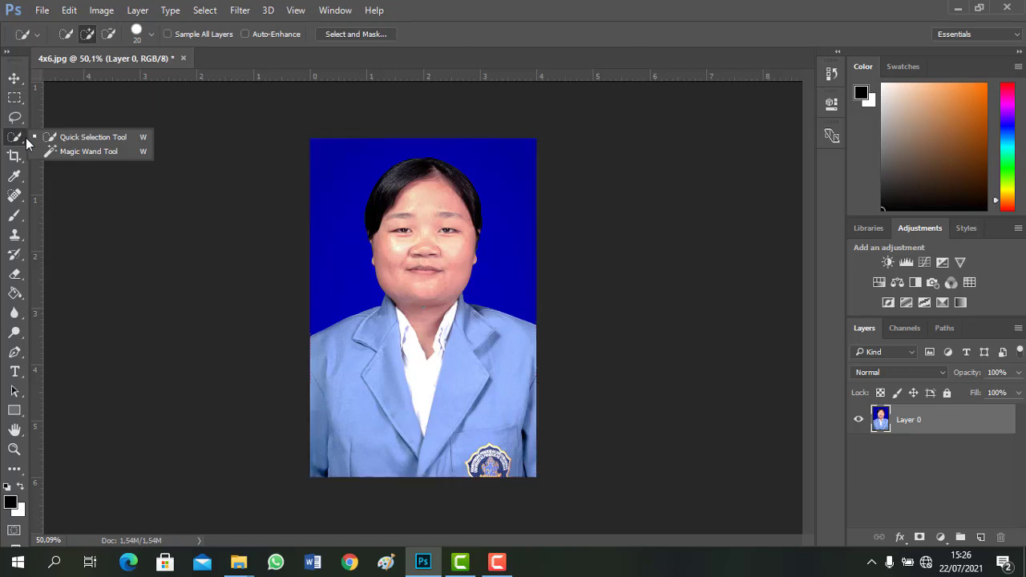
{"action": "left_click", "coordinate": [16, 79]}
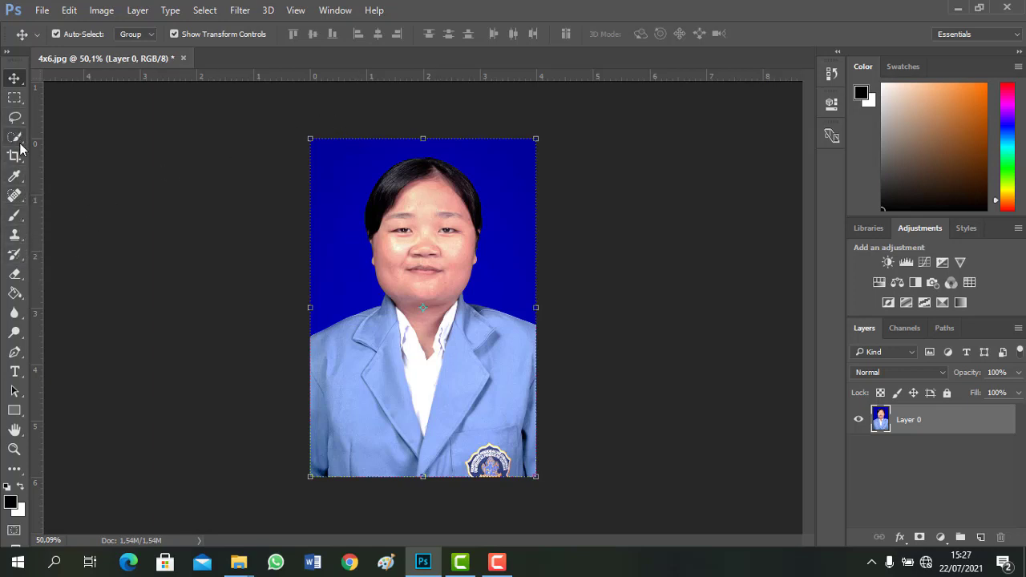
Select the whole person, including head, shirt and blue jacket, with the Quick Selection Tool.
{"action": "left_click_drag", "start_coordinate": [19, 144], "coordinate": [37, 149]}
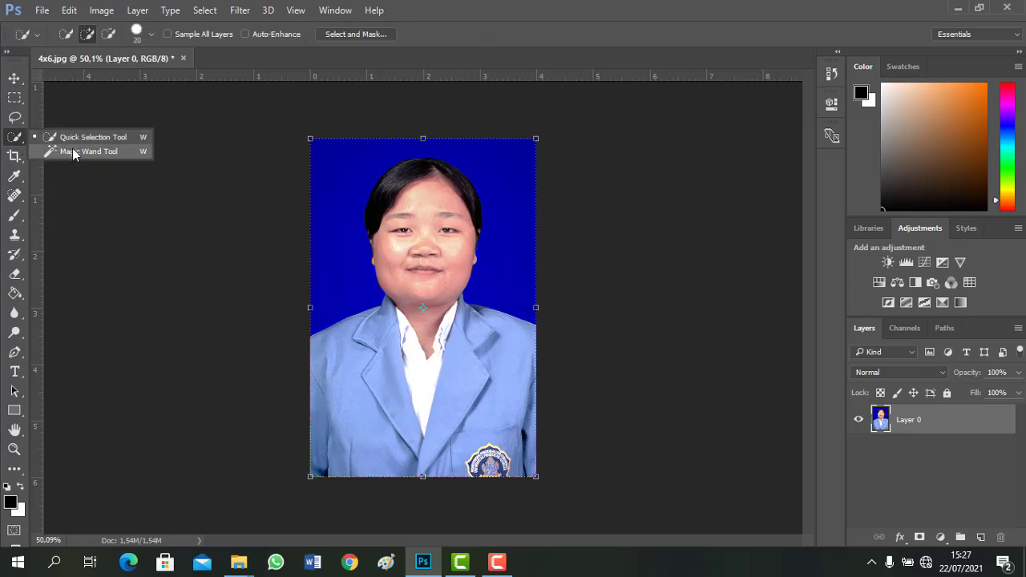
{"action": "left_click", "coordinate": [104, 138]}
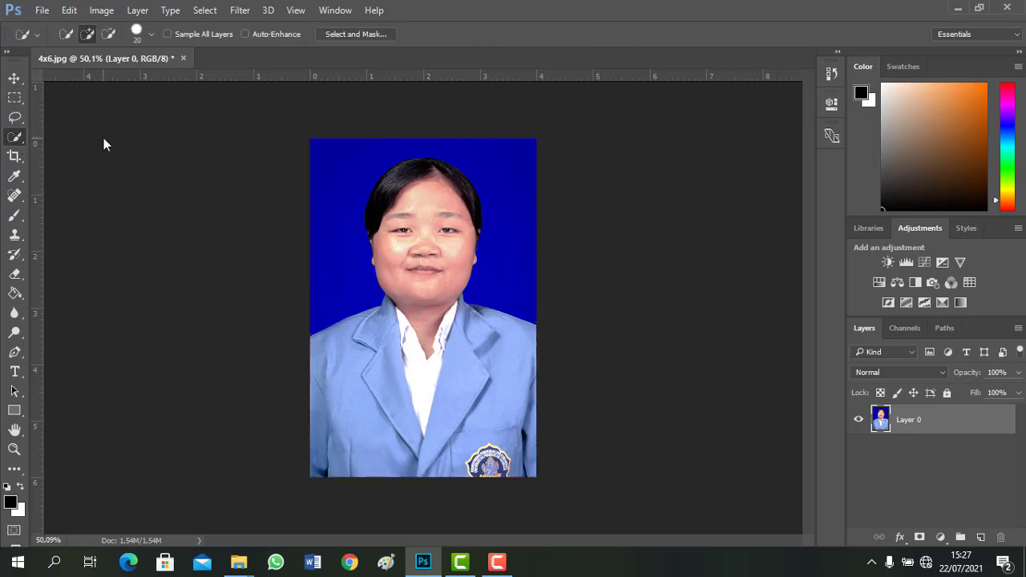
{"action": "scroll", "coordinate": [393, 204], "scroll_direction": "up", "scroll_amount": 2}
{"action": "scroll", "coordinate": [399, 204], "scroll_direction": "up", "scroll_amount": 1}
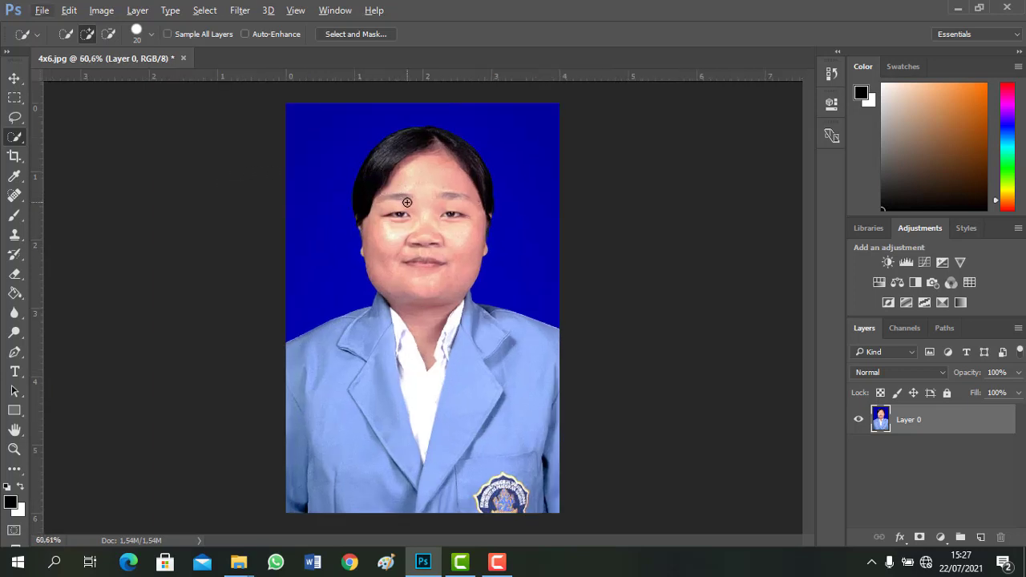
{"action": "right_click", "coordinate": [16, 138]}
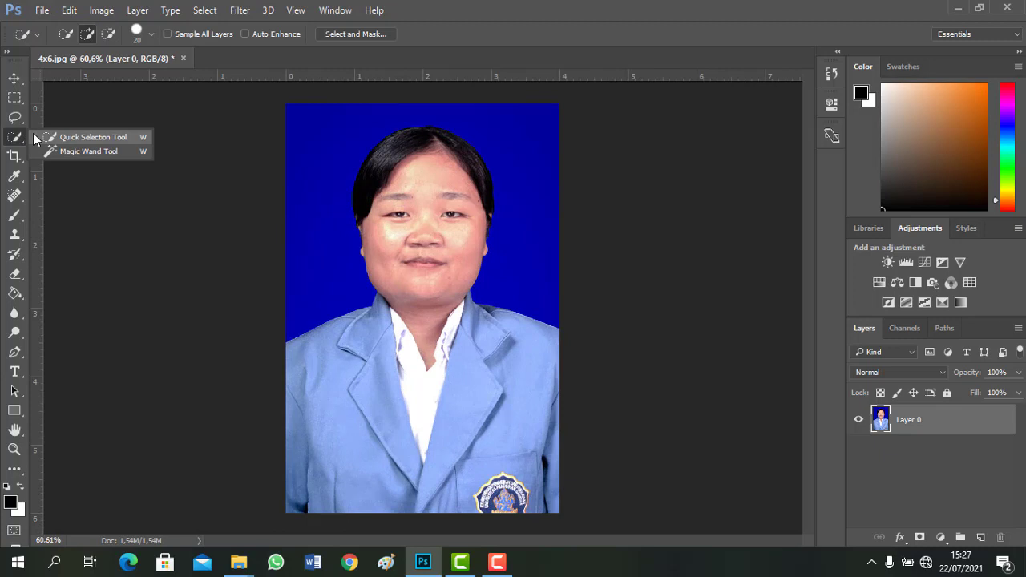
{"action": "left_click", "coordinate": [80, 137]}
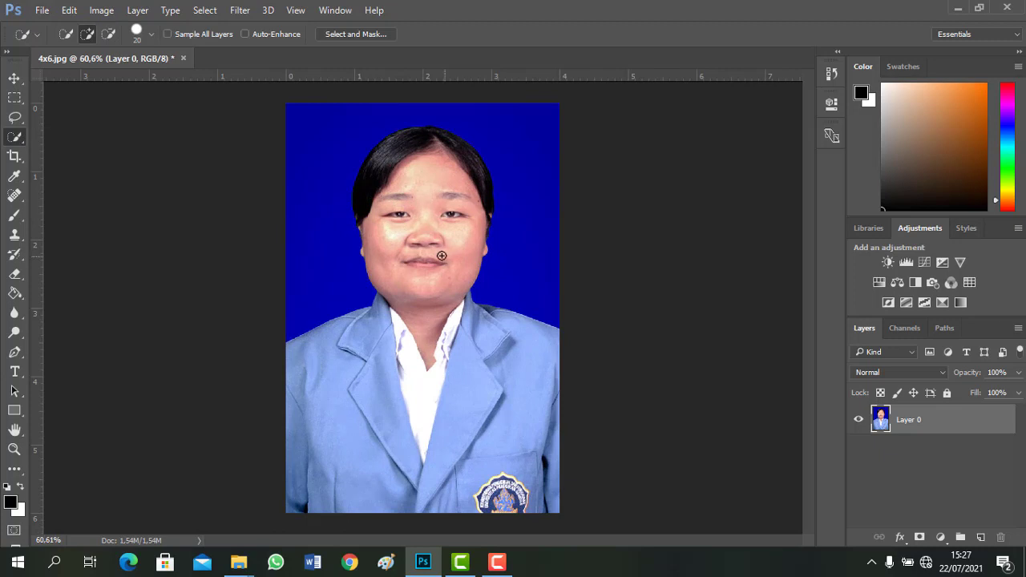
{"action": "mouse_move", "coordinate": [432, 247]}
{"action": "left_mouse_down"}
{"action": "mouse_move", "coordinate": [422, 224]}
{"action": "mouse_move", "coordinate": [433, 166]}
{"action": "left_mouse_up"}
{"action": "mouse_move", "coordinate": [434, 317]}
{"action": "left_mouse_down"}
{"action": "mouse_move", "coordinate": [463, 340]}
{"action": "mouse_move", "coordinate": [482, 327]}
{"action": "mouse_move", "coordinate": [456, 321]}
{"action": "mouse_move", "coordinate": [529, 323]}
{"action": "mouse_move", "coordinate": [516, 334]}
{"action": "mouse_move", "coordinate": [539, 351]}
{"action": "mouse_move", "coordinate": [543, 385]}
{"action": "mouse_move", "coordinate": [541, 415]}
{"action": "mouse_move", "coordinate": [507, 455]}
{"action": "mouse_move", "coordinate": [505, 489]}
{"action": "left_mouse_up"}
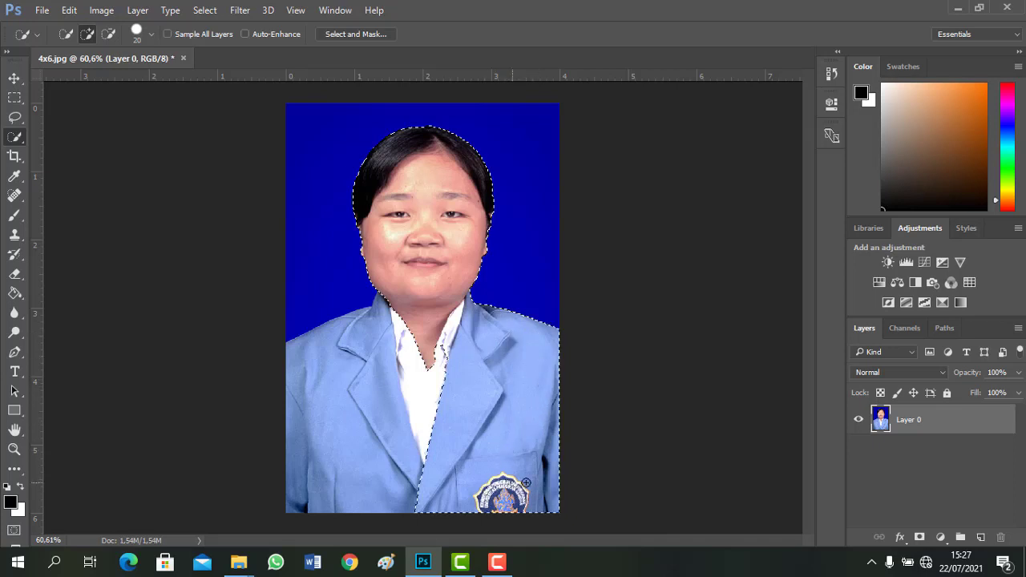
{"action": "mouse_move", "coordinate": [467, 449]}
{"action": "left_mouse_down"}
{"action": "mouse_move", "coordinate": [428, 353]}
{"action": "mouse_move", "coordinate": [389, 313]}
{"action": "mouse_move", "coordinate": [302, 349]}
{"action": "mouse_move", "coordinate": [360, 395]}
{"action": "left_mouse_up"}
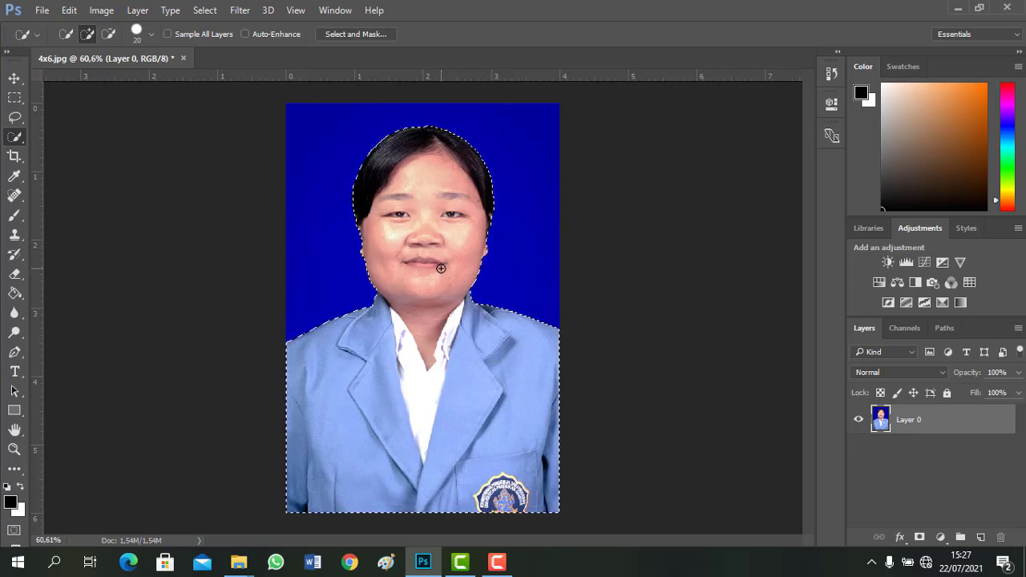
Copy the selected person to a new layer and hide the original Layer 0.
{"action": "key", "text": "ctrl+j"}
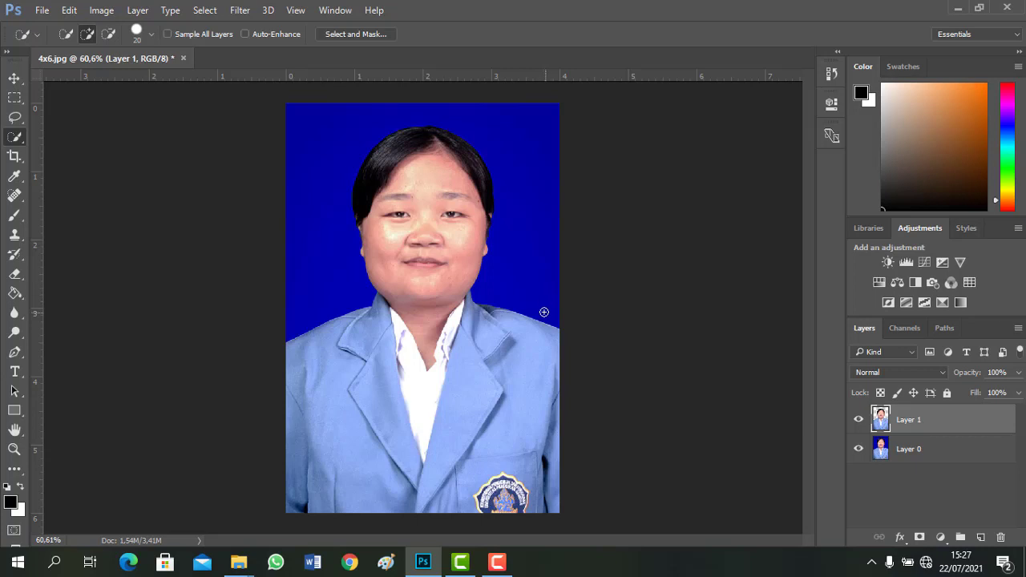
{"action": "right_click", "coordinate": [14, 137]}
{"action": "left_click", "coordinate": [38, 139]}
{"action": "left_click", "coordinate": [859, 452]}
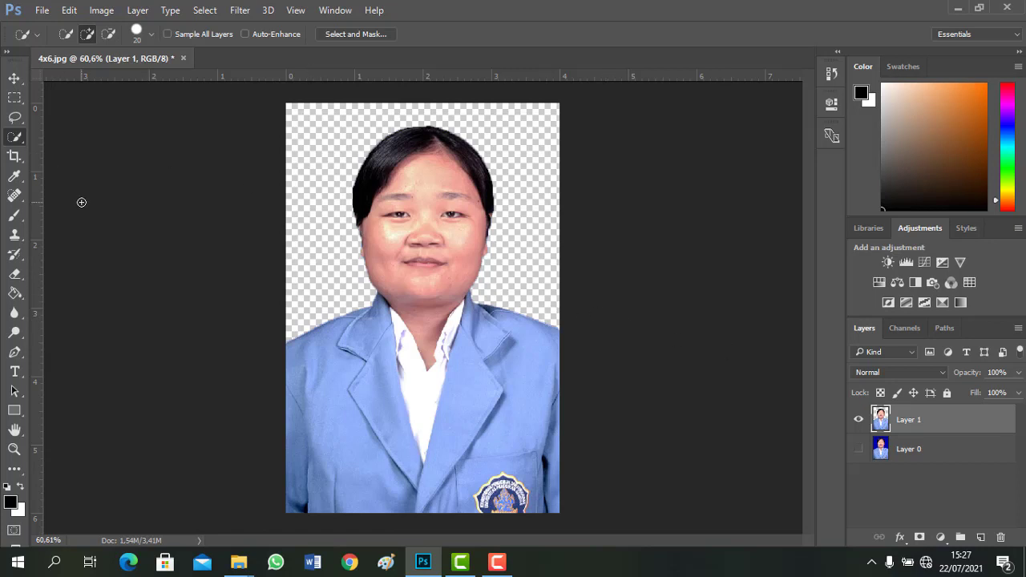
{"action": "left_click", "coordinate": [15, 78]}
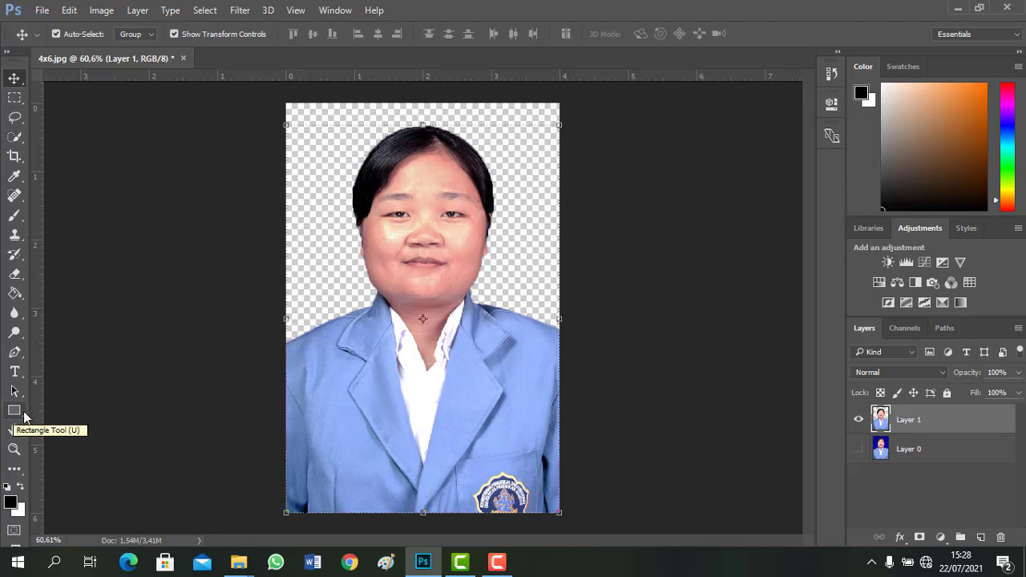
Set the foreground colour to red, ff0000.
{"action": "left_click", "coordinate": [10, 502]}
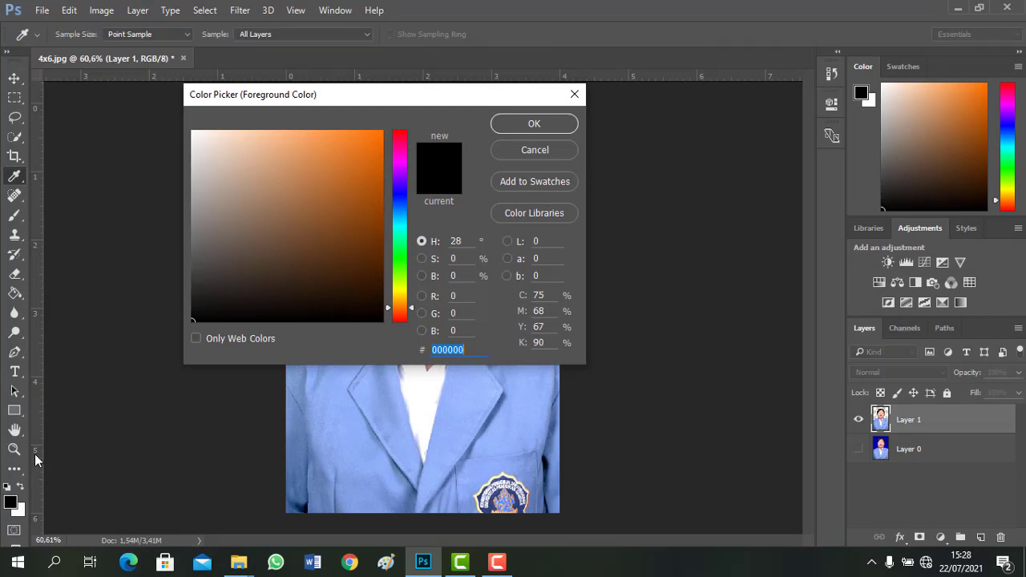
{"action": "left_click", "coordinate": [575, 94]}
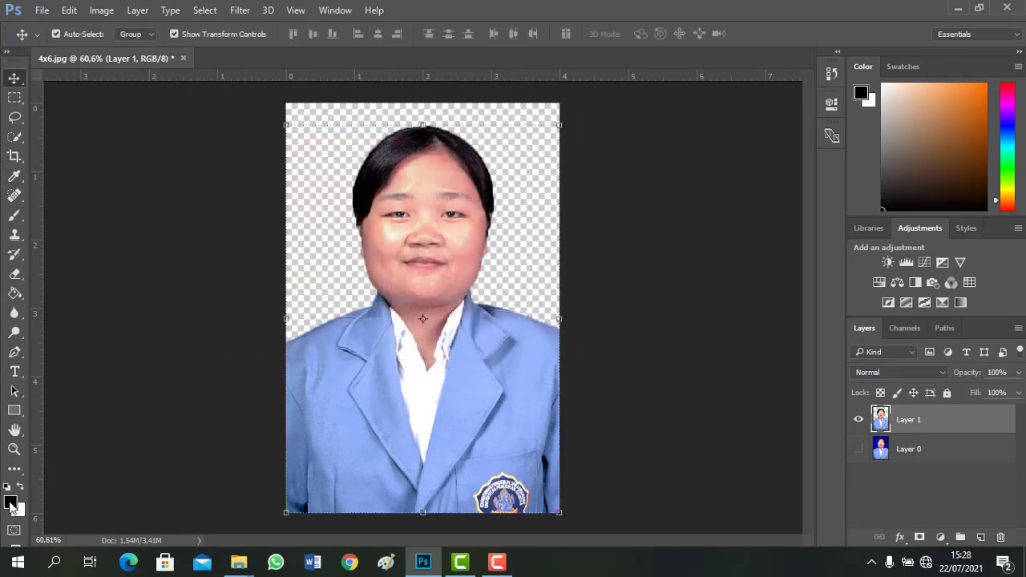
{"action": "left_click", "coordinate": [10, 504]}
{"action": "left_click_drag", "start_coordinate": [401, 157], "coordinate": [404, 137]}
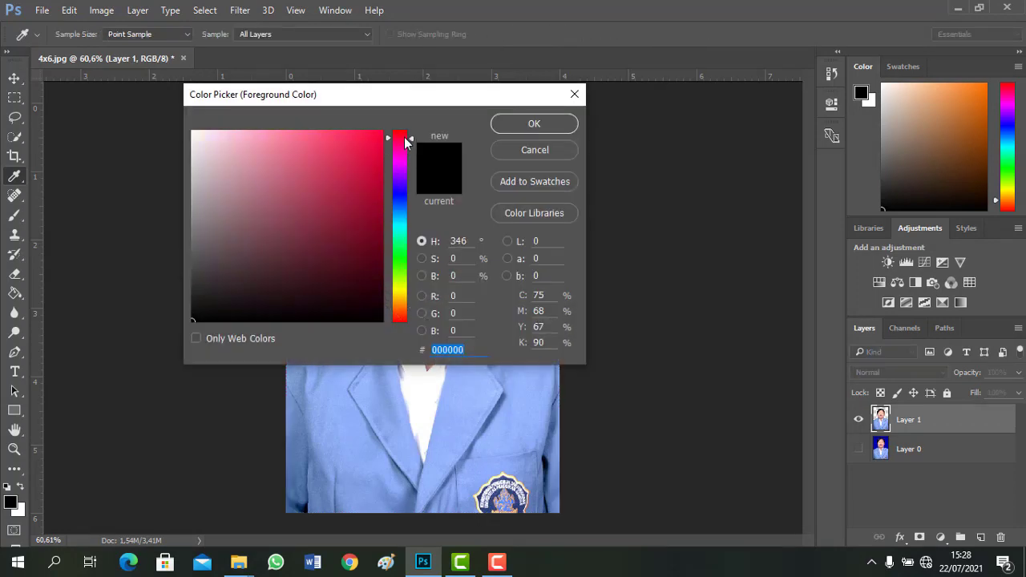
{"action": "type", "text": "ff0000"}
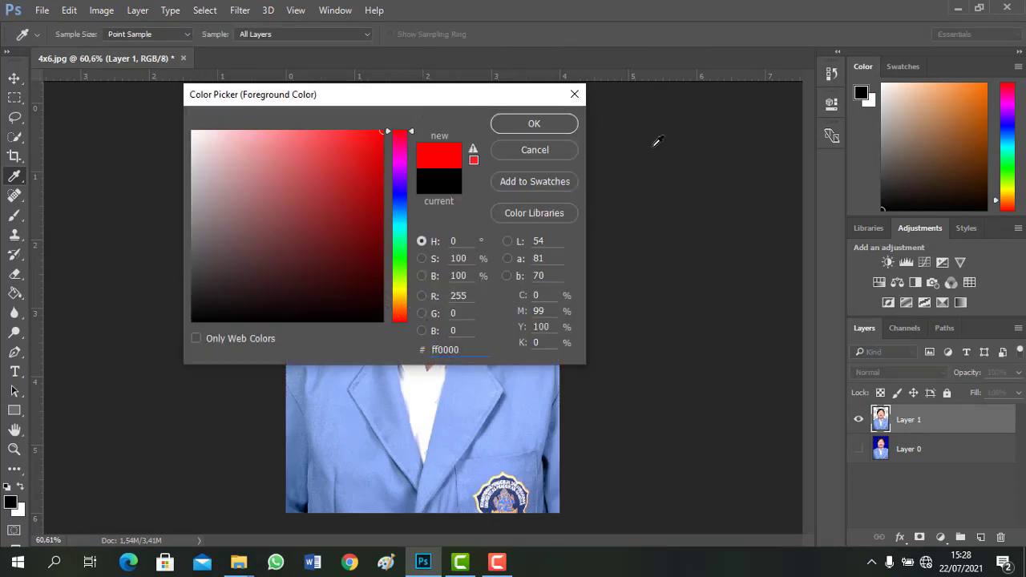
{"action": "left_click", "coordinate": [520, 124]}
{"action": "key", "text": "v"}
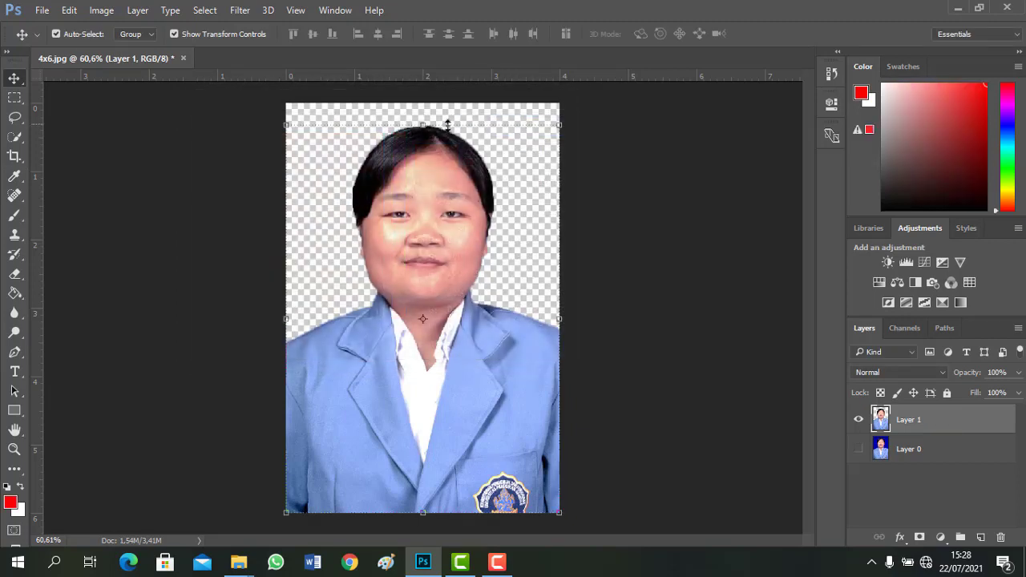
Draw a red rectangle shape of about 737 by 951 px that covers the entire photo canvas.
{"action": "left_click", "coordinate": [13, 412]}
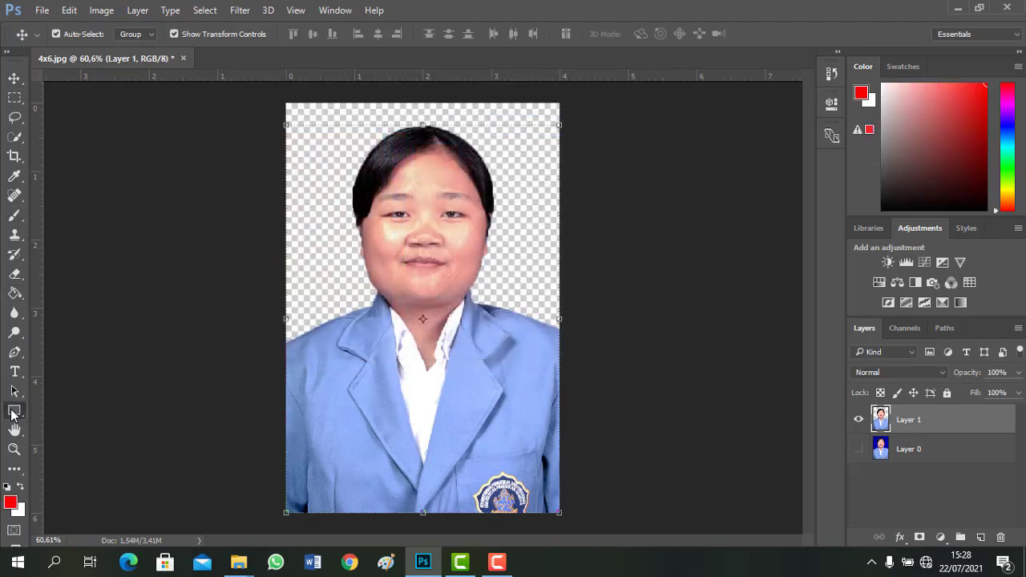
{"action": "right_click", "coordinate": [29, 412]}
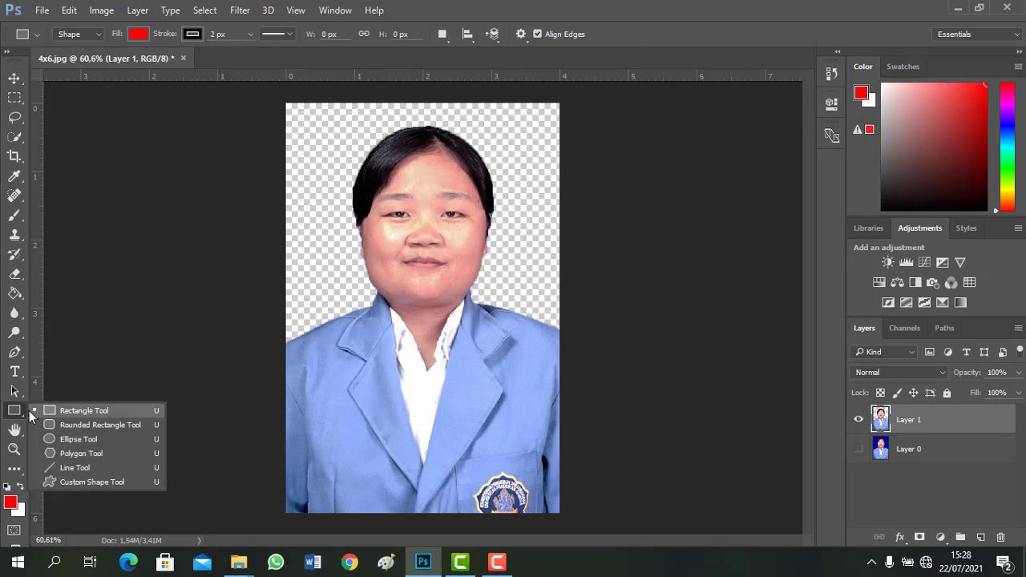
{"action": "left_click", "coordinate": [30, 411]}
{"action": "left_click_drag", "start_coordinate": [267, 91], "coordinate": [602, 522]}
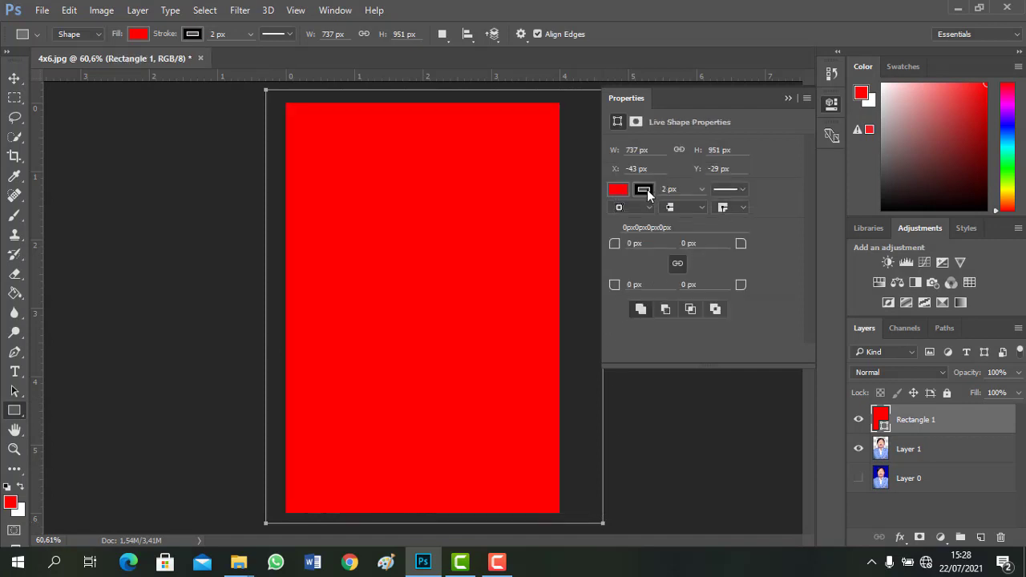
Set the red rectangle's stroke to No Color and deselect the shape.
{"action": "left_click", "coordinate": [645, 190]}
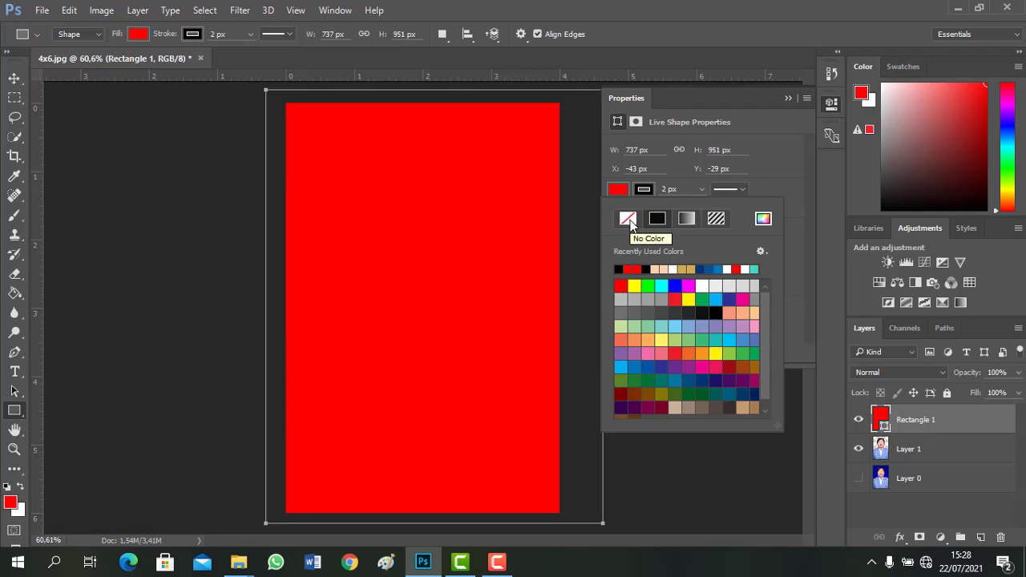
{"action": "left_click", "coordinate": [629, 219]}
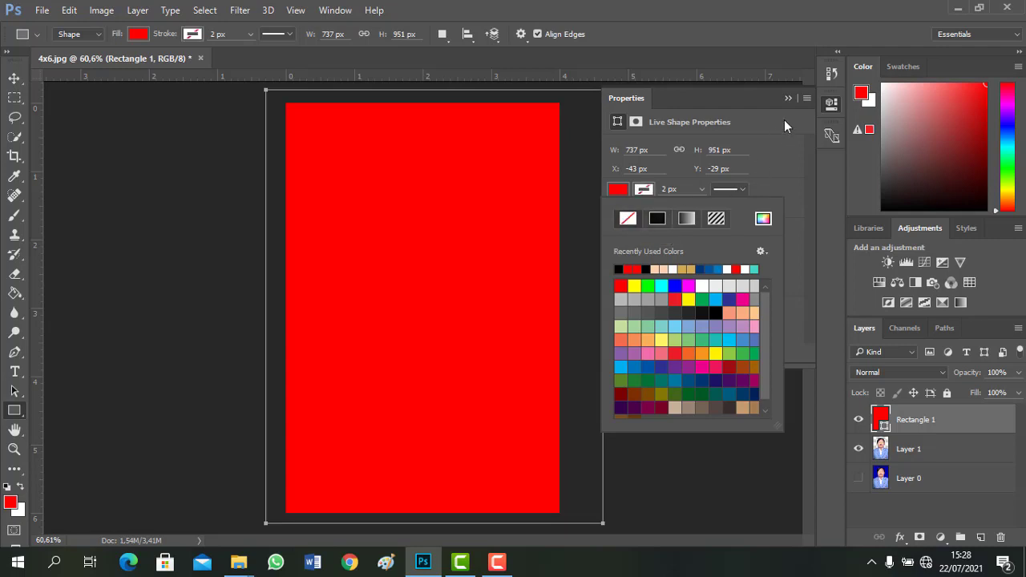
{"action": "left_click", "coordinate": [787, 98]}
{"action": "left_click", "coordinate": [14, 78]}
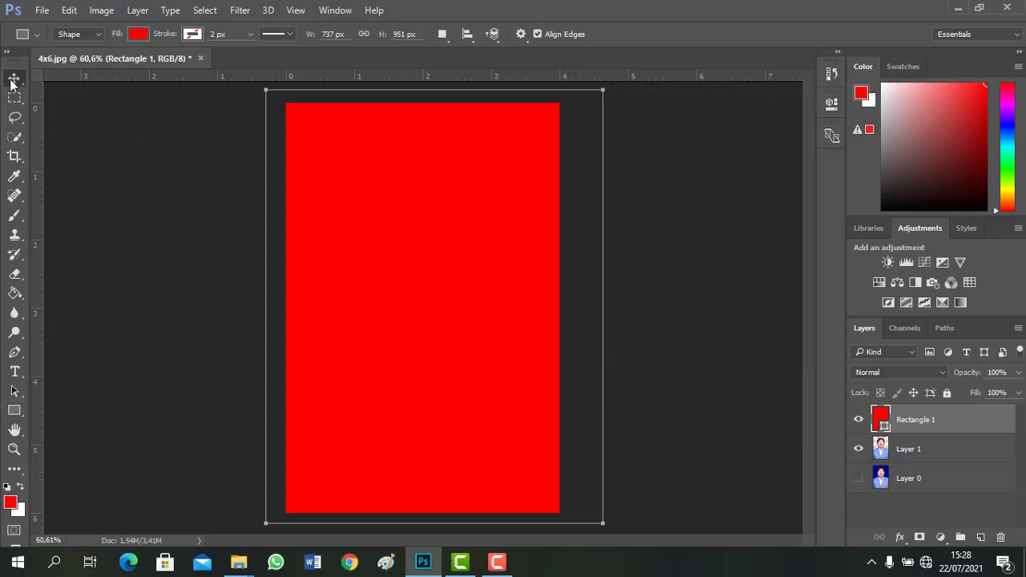
{"action": "left_click", "coordinate": [129, 229]}
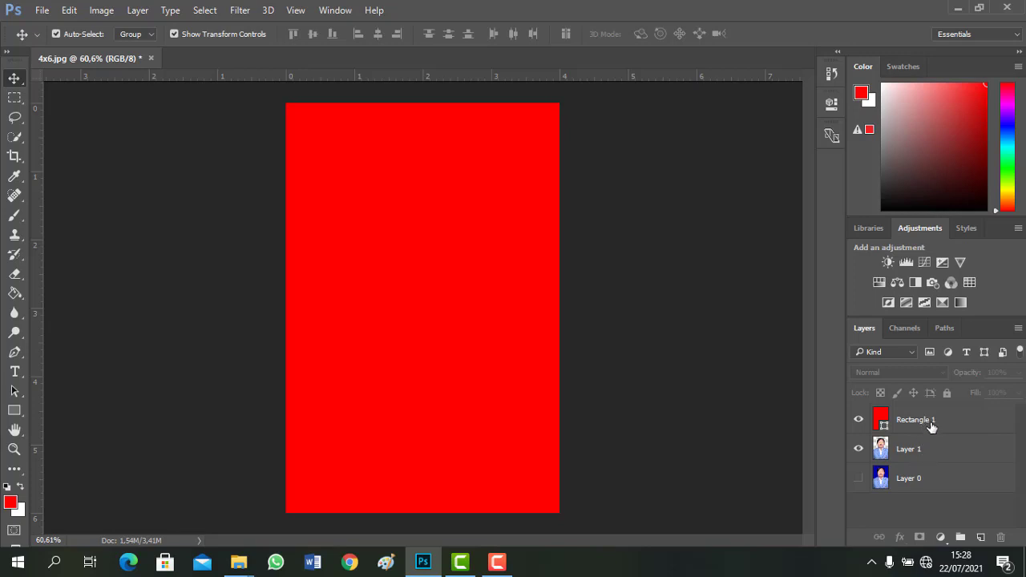
Place the red rectangle layer beneath the cut-out person layer as the photo's background.
{"action": "left_click_drag", "start_coordinate": [940, 423], "coordinate": [939, 455]}
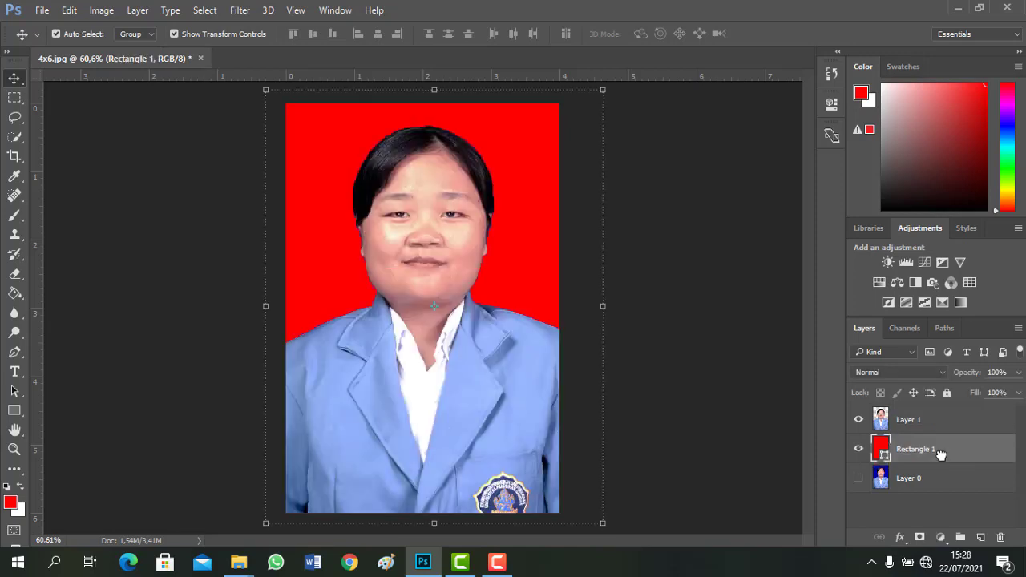
{"action": "left_click", "coordinate": [689, 271]}
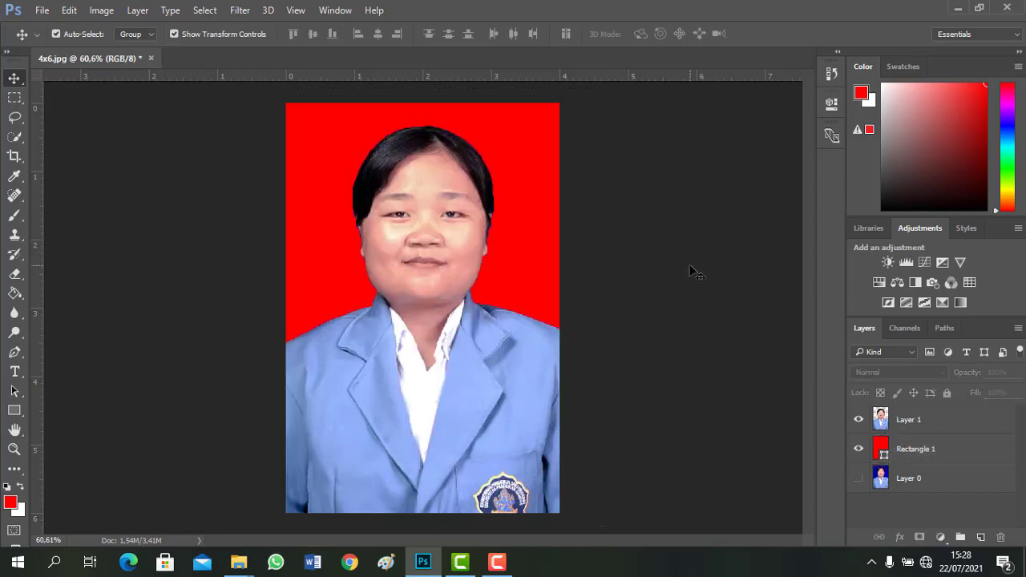
{"action": "left_click", "coordinate": [467, 360]}
{"action": "left_click_drag", "start_coordinate": [468, 362], "coordinate": [469, 357]}
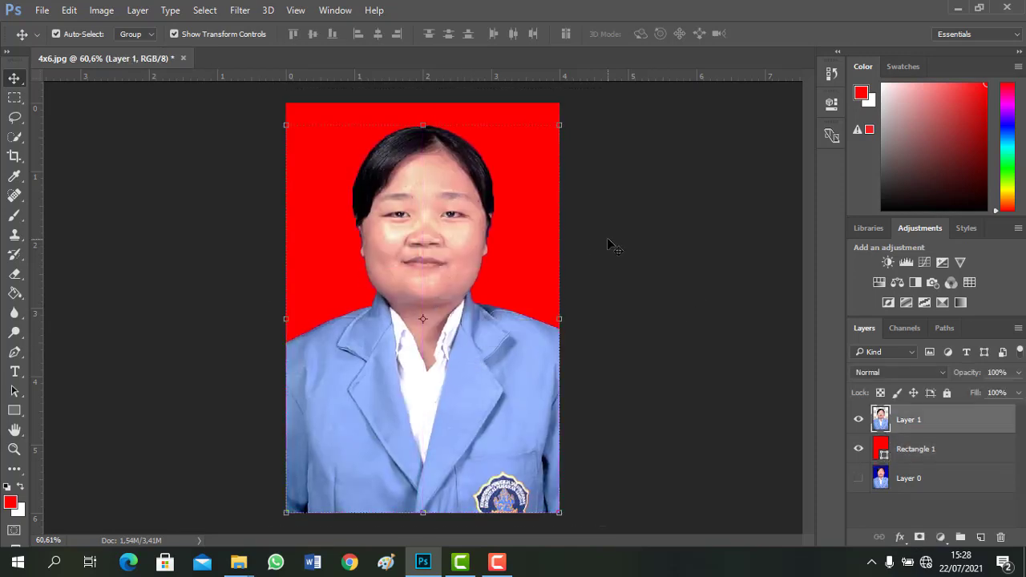
{"action": "scroll", "coordinate": [451, 224], "scroll_direction": "down", "scroll_amount": 1}
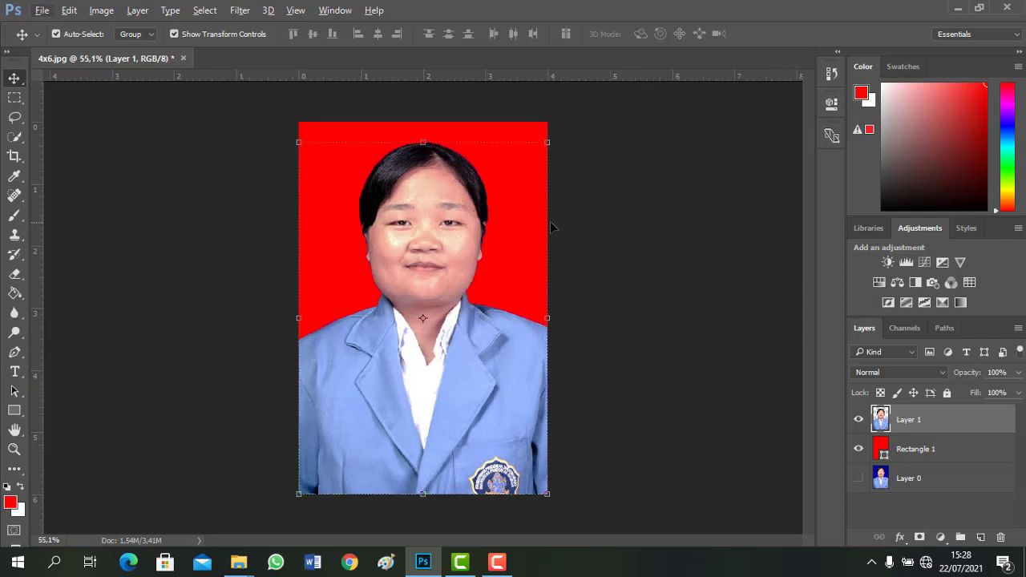
{"action": "left_click", "coordinate": [658, 240]}
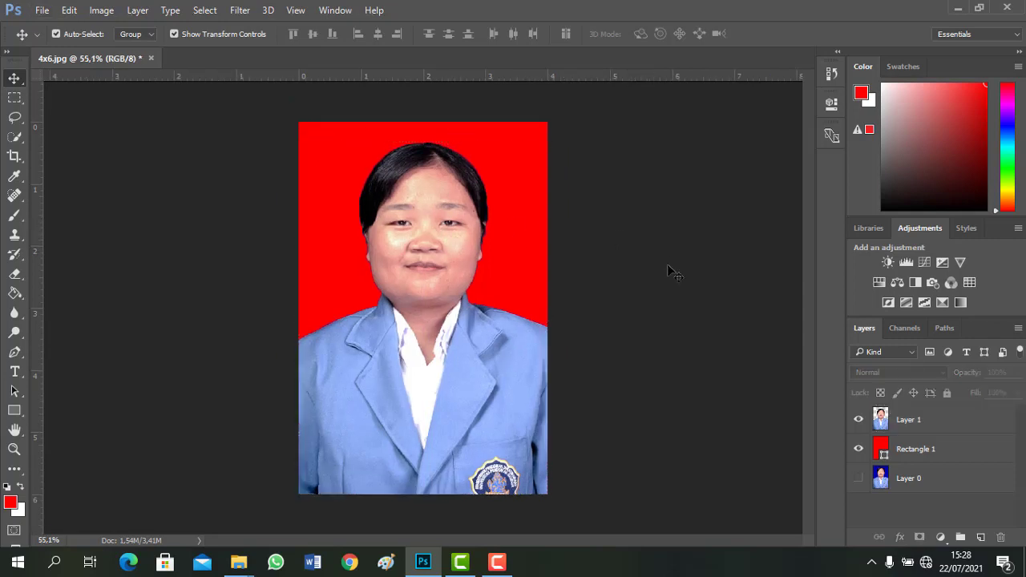
Merge Layer 1 and Rectangle 1 into a single layer and make Layer 0 visible again.
{"action": "left_click", "coordinate": [936, 427]}
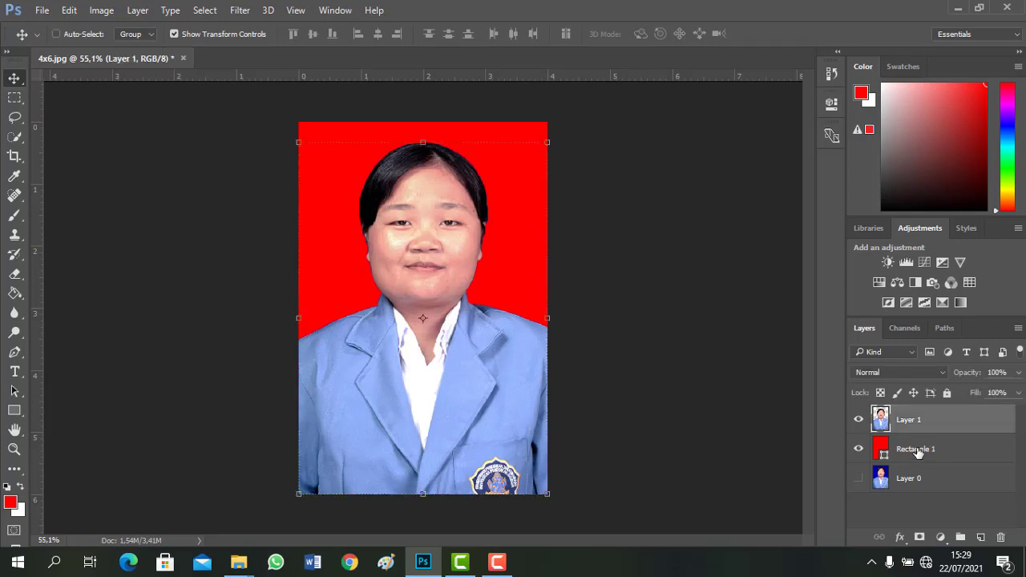
{"action": "left_click", "coordinate": [918, 451], "text": "ctrl"}
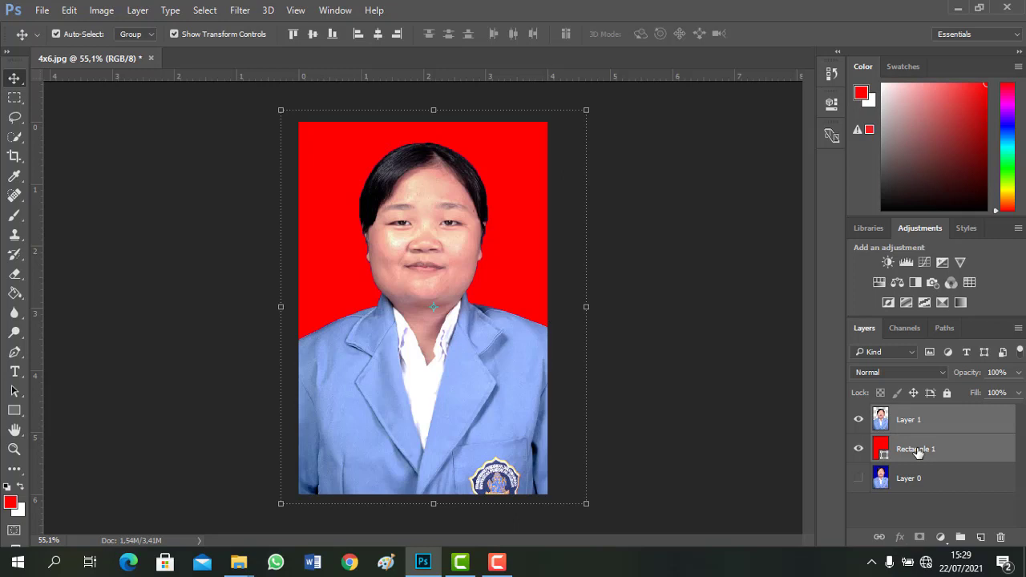
{"action": "key", "text": "ctrl+e"}
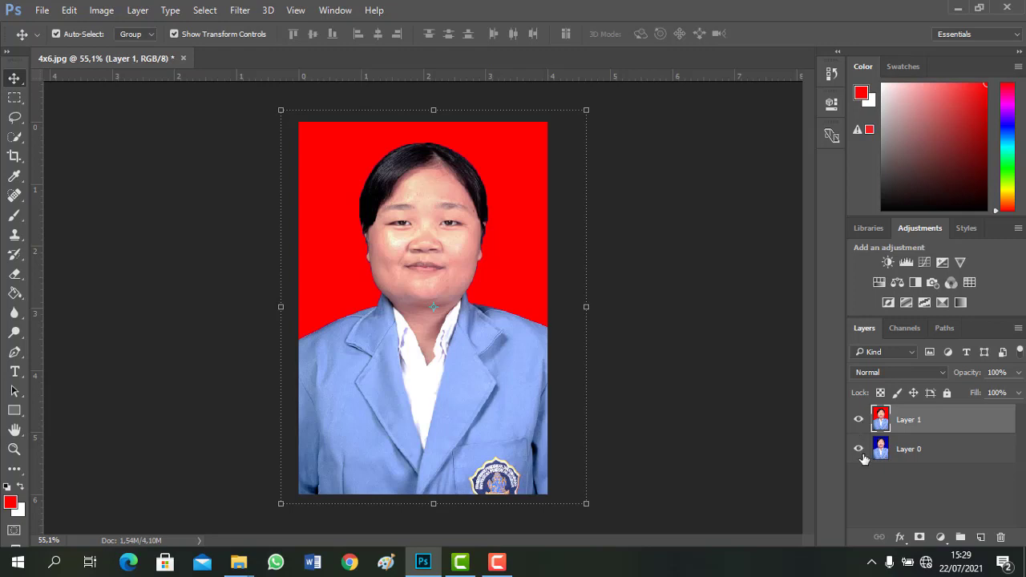
Compare the two backgrounds by moving Layer 0 above Layer 1 and returning it beneath.
{"action": "left_click_drag", "start_coordinate": [910, 453], "coordinate": [922, 418]}
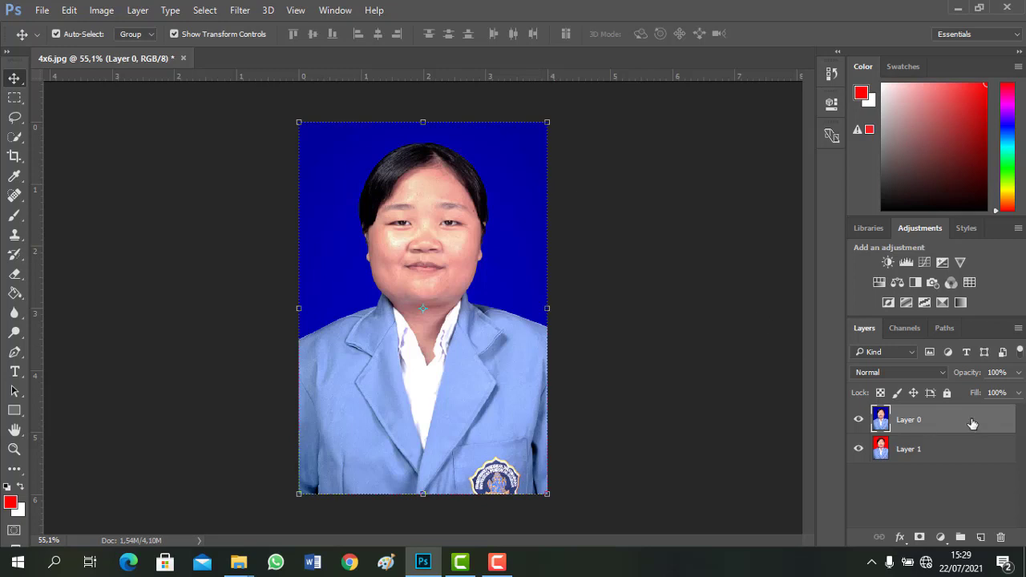
{"action": "left_click_drag", "start_coordinate": [923, 424], "coordinate": [937, 459]}
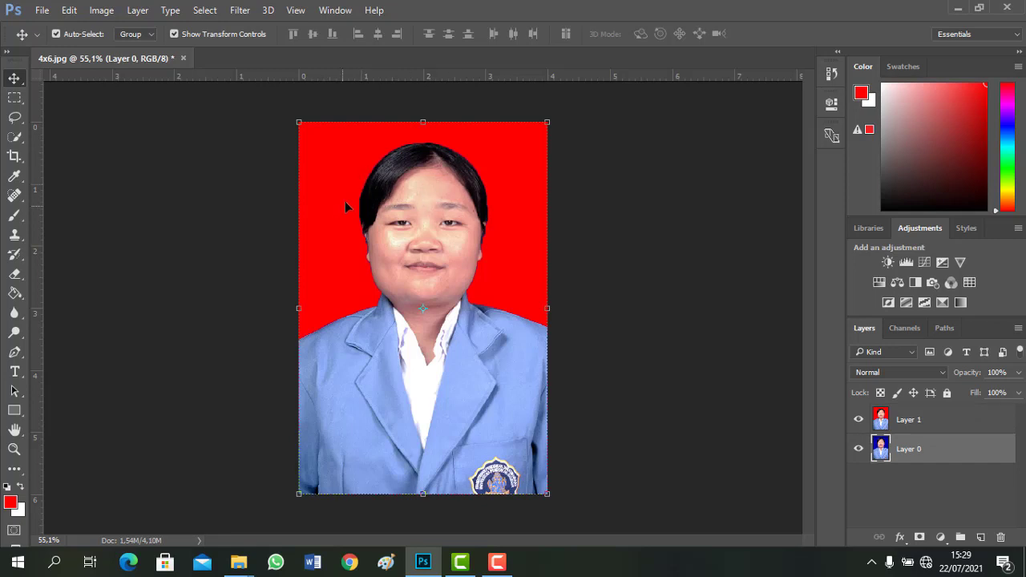
Select the Clone Stamp tool for retouching the edges around the person's head.
{"action": "scroll", "coordinate": [348, 232], "scroll_direction": "up", "scroll_amount": 2}
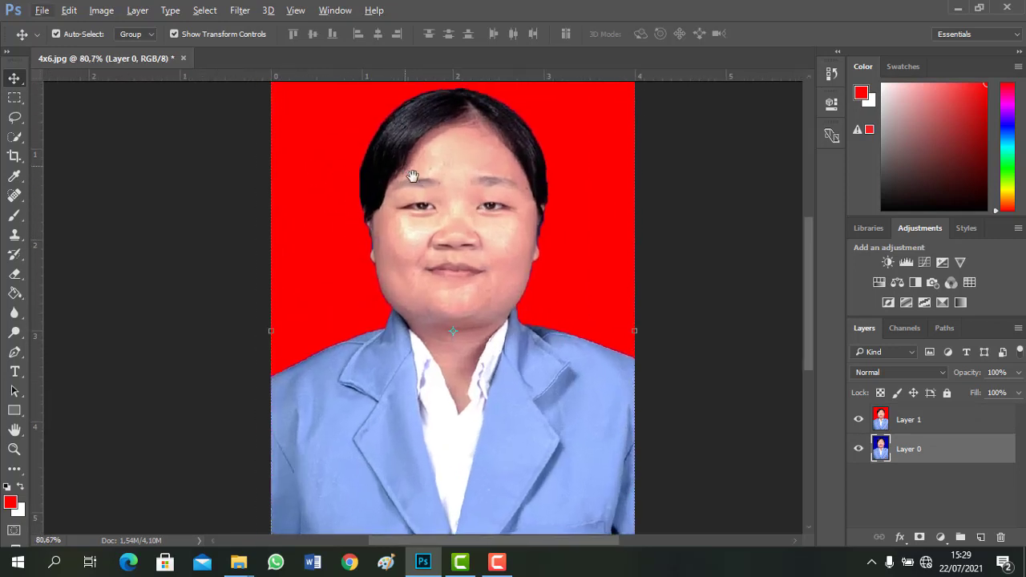
{"action": "scroll", "coordinate": [425, 202], "scroll_direction": "up", "scroll_amount": 1}
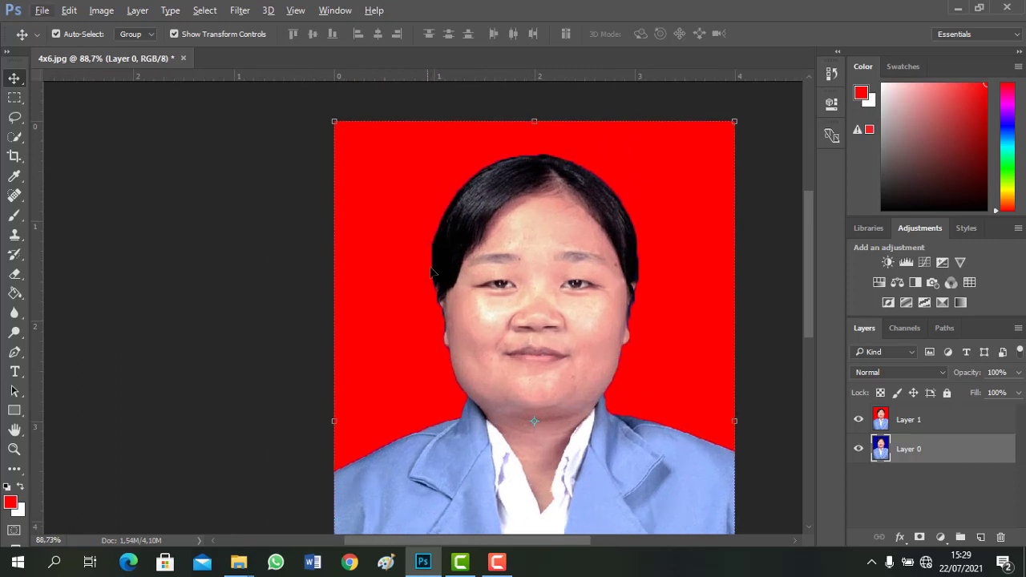
{"action": "scroll", "coordinate": [450, 312], "scroll_direction": "up", "scroll_amount": 1}
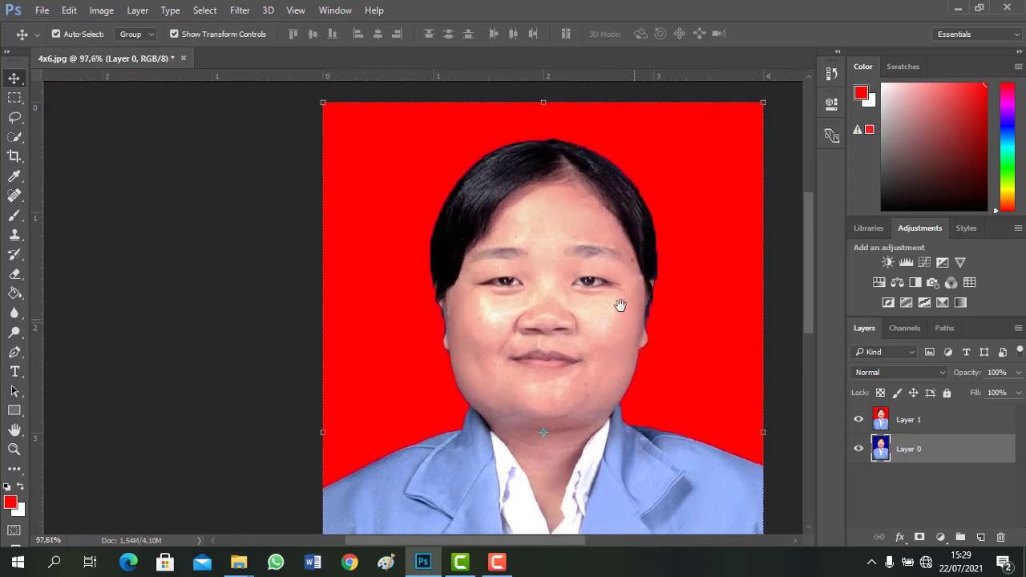
{"action": "left_click_drag", "start_coordinate": [621, 303], "coordinate": [543, 307]}
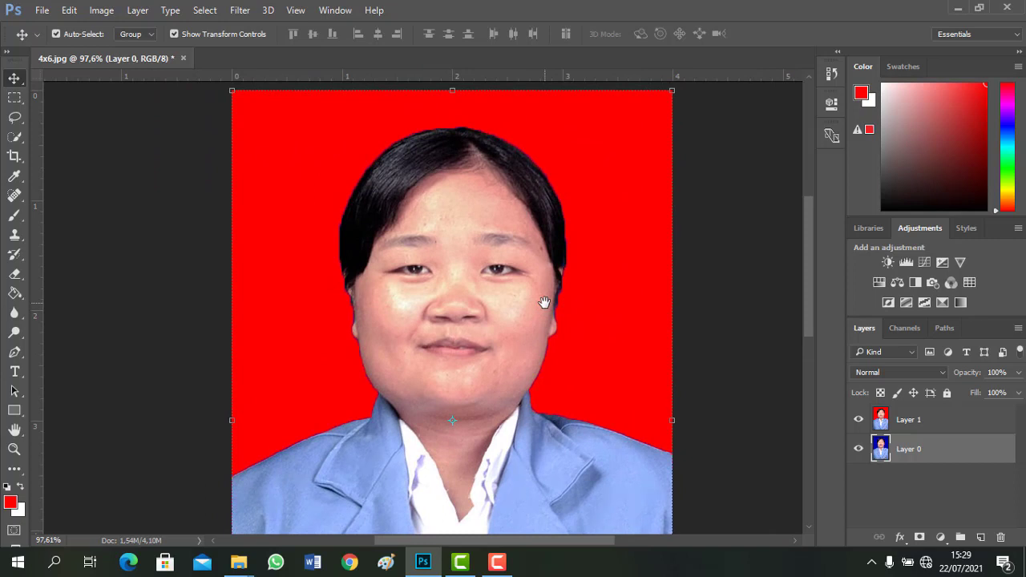
{"action": "left_click", "coordinate": [15, 235]}
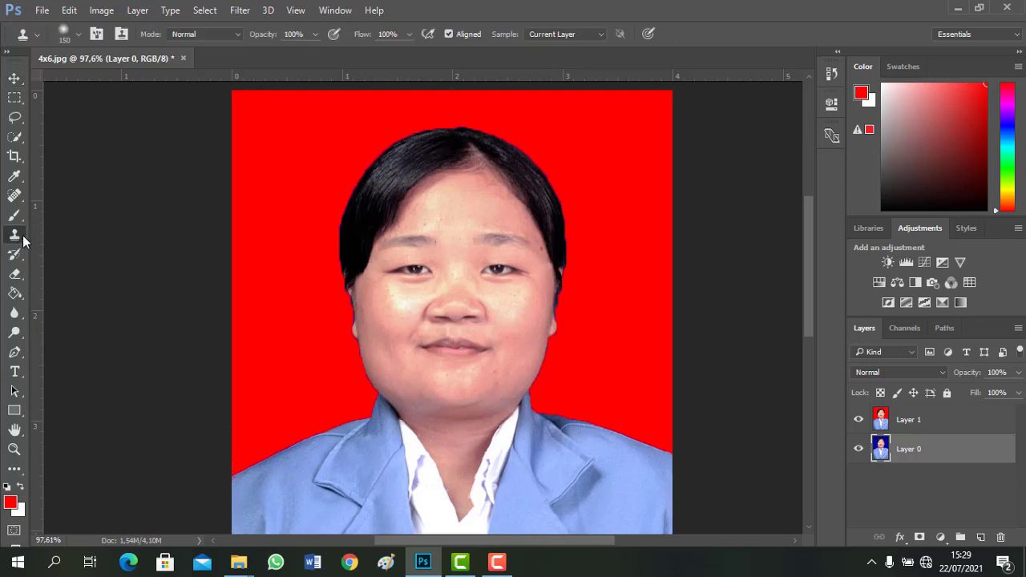
{"action": "right_click", "coordinate": [29, 237]}
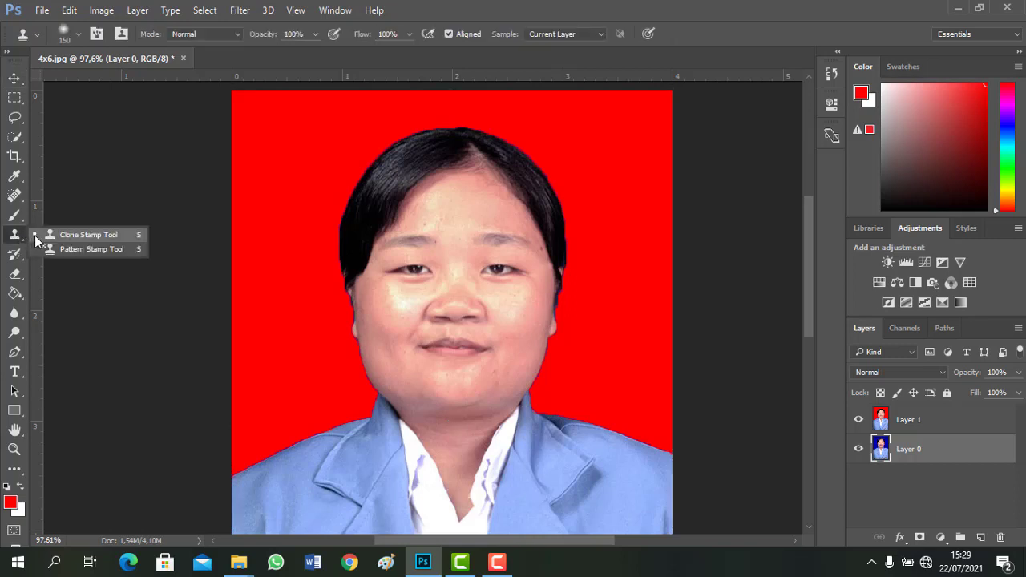
{"action": "left_click", "coordinate": [68, 234]}
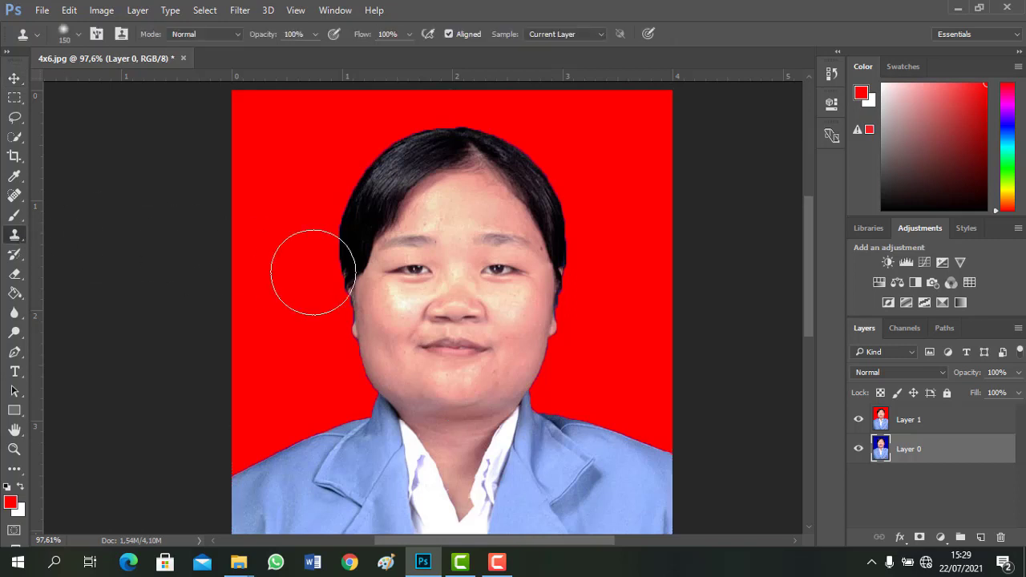
Reduce the Clone Stamp brush size to 20 and sample the red background beside the hair.
{"action": "key", "text": "bracketleft"}
{"action": "key", "text": "bracketleft"}
{"action": "key", "text": "bracketleft"}
{"action": "key", "text": "bracketleft"}
{"action": "key", "text": "bracketleft"}
{"action": "key", "text": "bracketleft"}
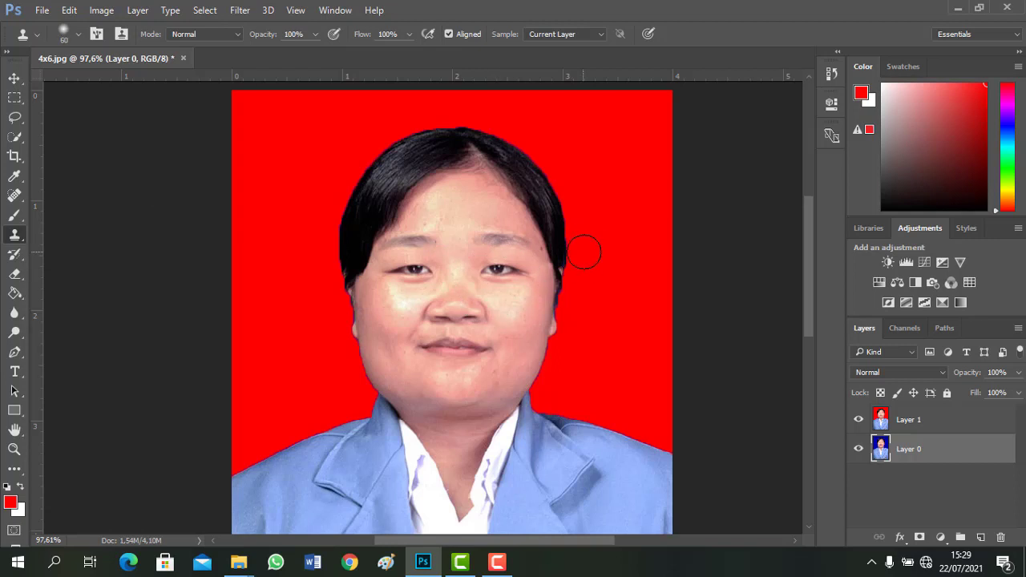
{"action": "scroll", "coordinate": [593, 237], "scroll_direction": "up", "scroll_amount": 8}
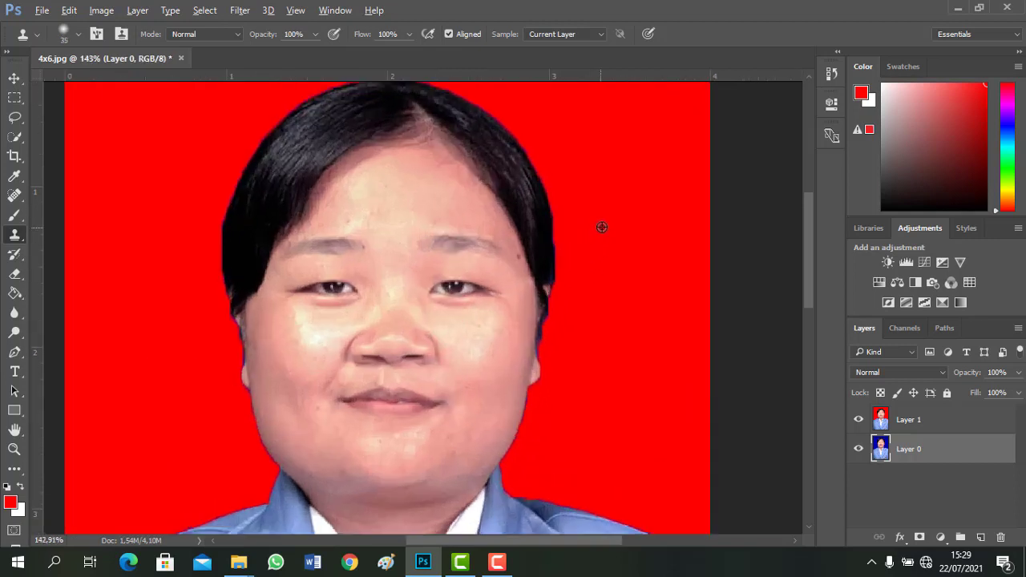
{"action": "scroll", "coordinate": [618, 264], "scroll_direction": "up", "scroll_amount": 1}
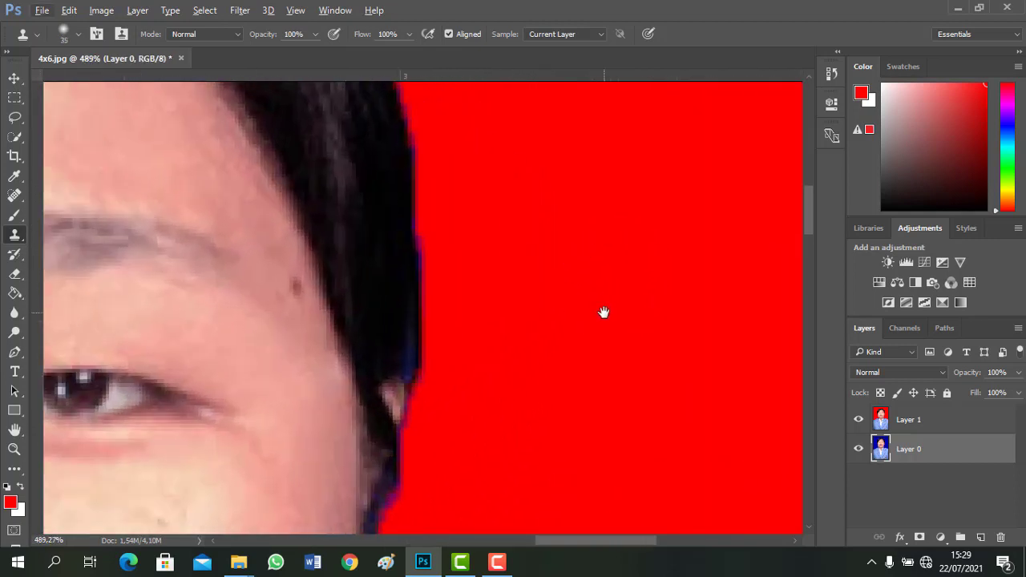
{"action": "left_click_drag", "start_coordinate": [605, 313], "coordinate": [539, 250]}
{"action": "key", "text": "bracketleft"}
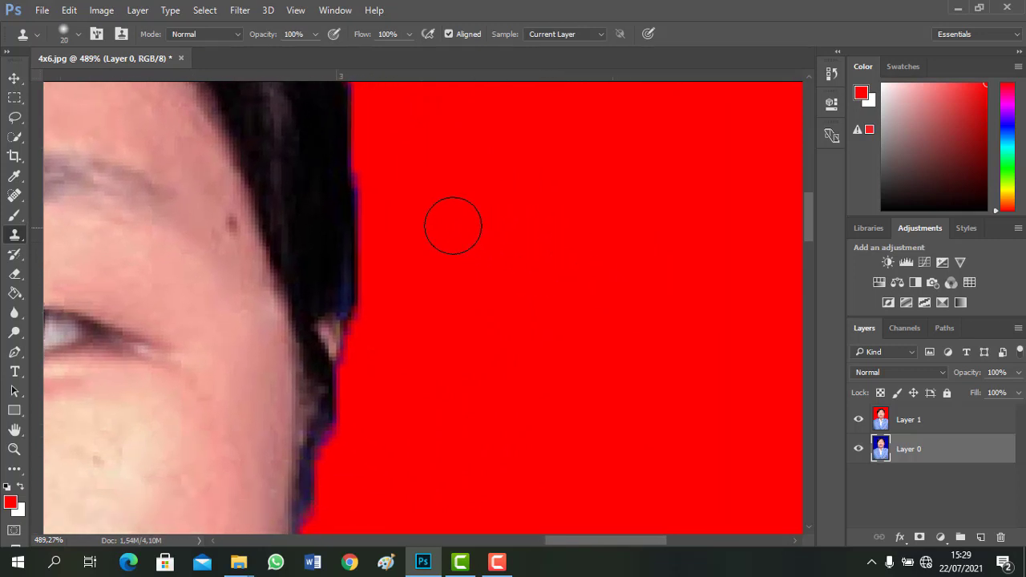
{"action": "mouse_move", "coordinate": [451, 160]}
{"action": "left_mouse_down"}
{"action": "mouse_move", "coordinate": [489, 332]}
{"action": "mouse_move", "coordinate": [462, 177]}
{"action": "left_mouse_up"}
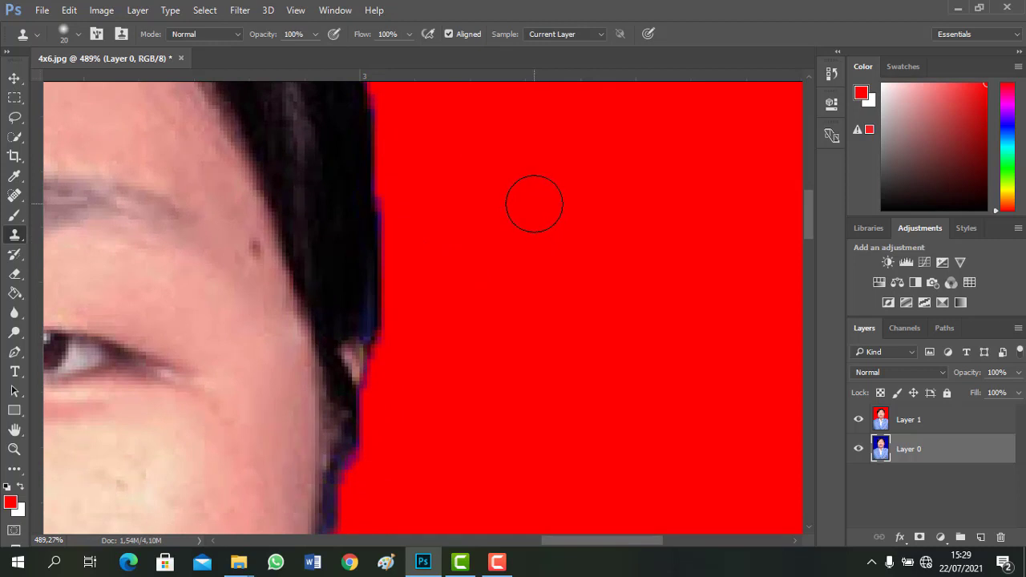
{"action": "left_click", "coordinate": [545, 210], "text": "alt"}
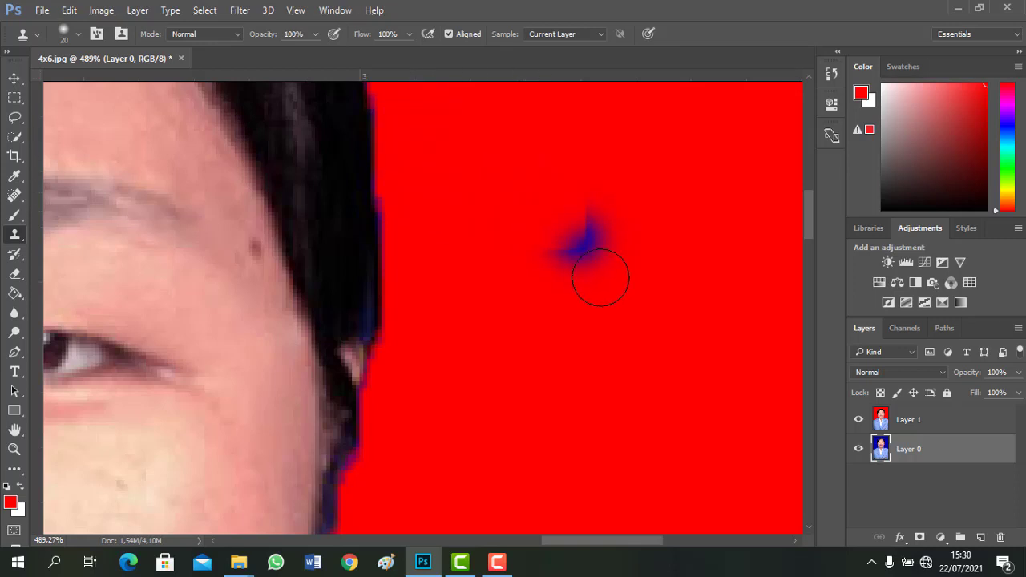
Hide Layer 0, make Layer 1 active for cloning, reduce the brush size to 15 and undo the stray blue stamp.
{"action": "left_click", "coordinate": [860, 451]}
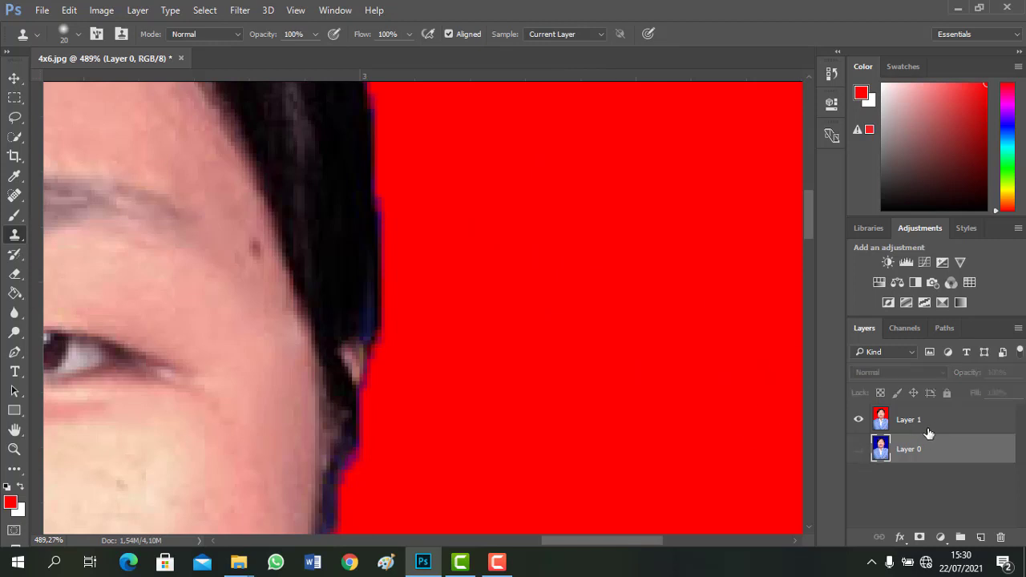
{"action": "left_click", "coordinate": [931, 431]}
{"action": "key", "text": "bracketleft"}
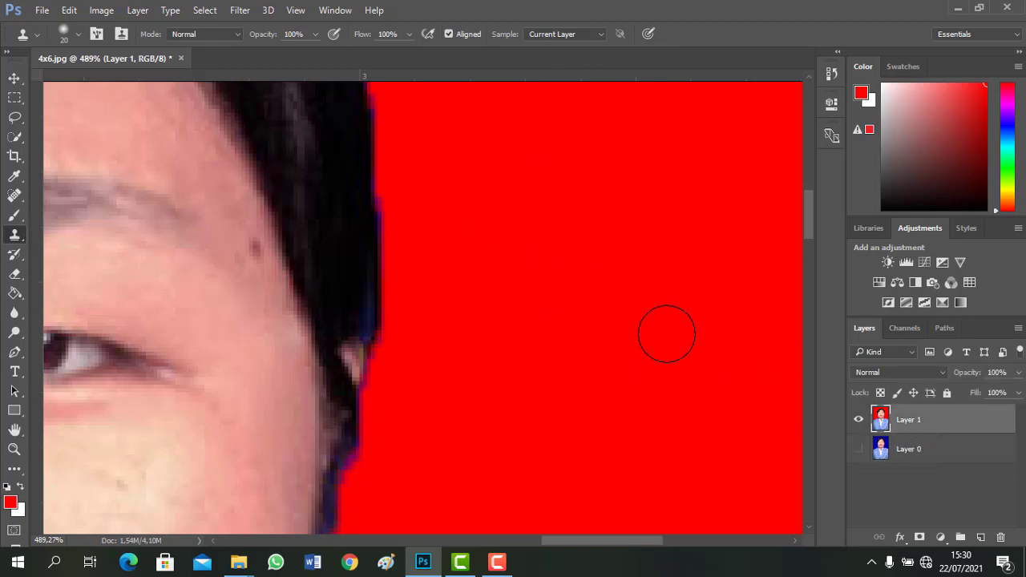
{"action": "left_click", "coordinate": [487, 227]}
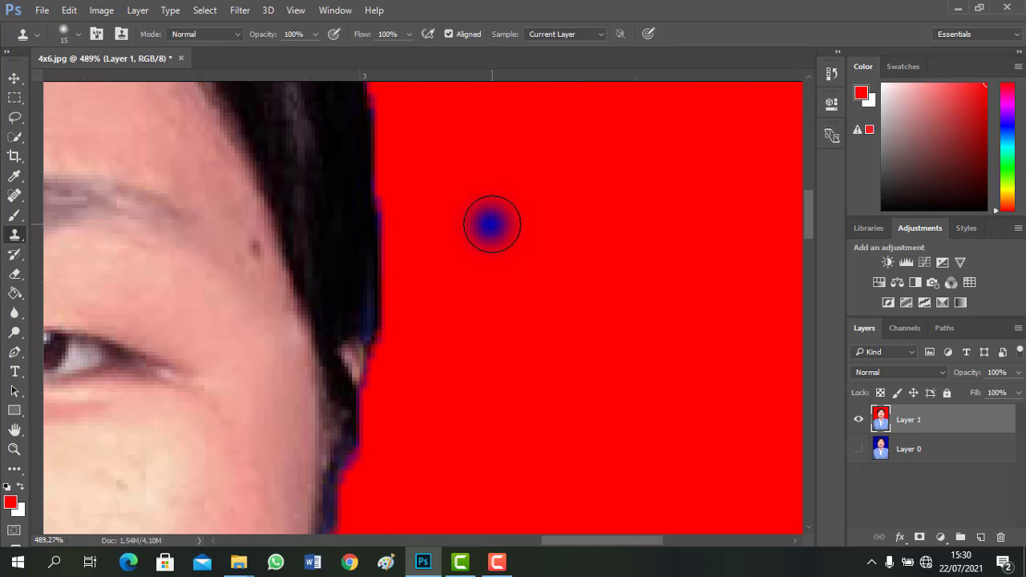
{"action": "key", "text": "ctrl+z"}
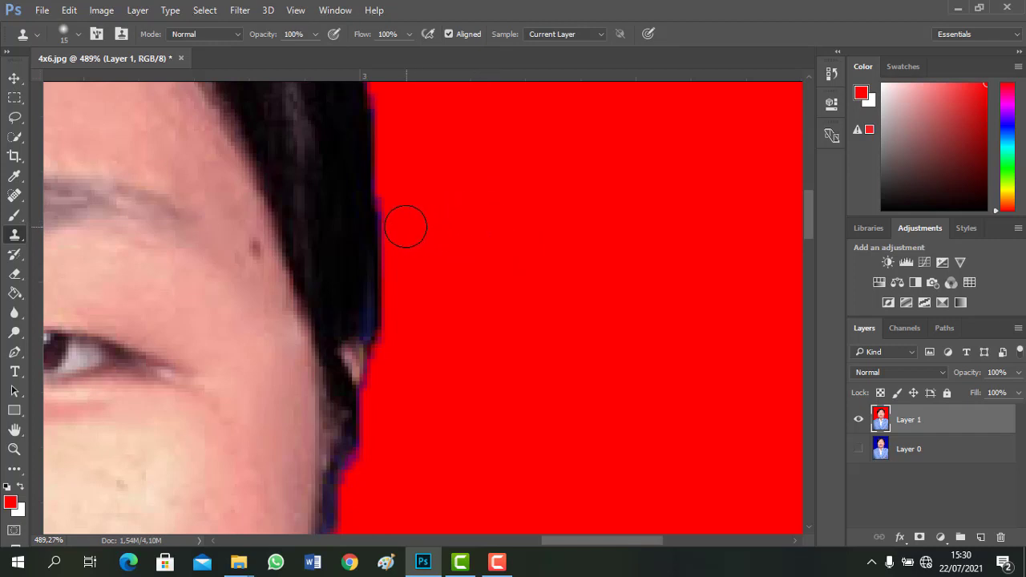
Clone the red background over the blue fringe along the hair and sideburn on the photo's right side.
{"action": "mouse_move", "coordinate": [406, 224]}
{"action": "left_mouse_down"}
{"action": "mouse_move", "coordinate": [397, 184]}
{"action": "mouse_move", "coordinate": [411, 222]}
{"action": "mouse_move", "coordinate": [417, 131]}
{"action": "mouse_move", "coordinate": [454, 248]}
{"action": "left_mouse_up"}
{"action": "key", "text": "space"}
{"action": "mouse_move", "coordinate": [417, 184]}
{"action": "left_mouse_down"}
{"action": "mouse_move", "coordinate": [429, 218]}
{"action": "mouse_move", "coordinate": [392, 110]}
{"action": "left_mouse_up"}
{"action": "key", "text": "space"}
{"action": "left_click_drag", "start_coordinate": [520, 358], "coordinate": [521, 240]}
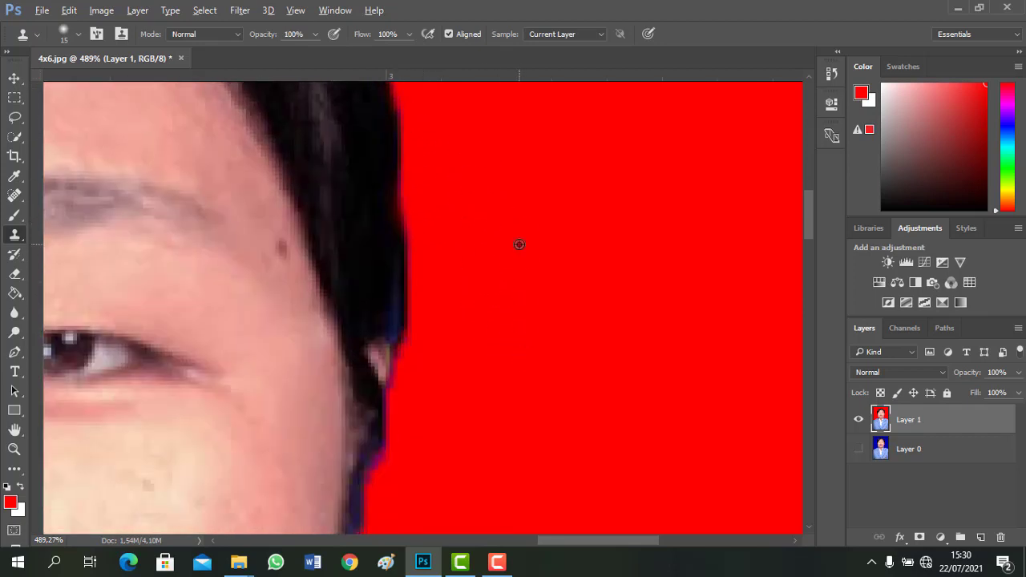
{"action": "mouse_move", "coordinate": [442, 238]}
{"action": "left_mouse_down"}
{"action": "mouse_move", "coordinate": [428, 284]}
{"action": "mouse_move", "coordinate": [433, 195]}
{"action": "mouse_move", "coordinate": [428, 305]}
{"action": "mouse_move", "coordinate": [418, 310]}
{"action": "left_mouse_up"}
{"action": "key", "text": "space"}
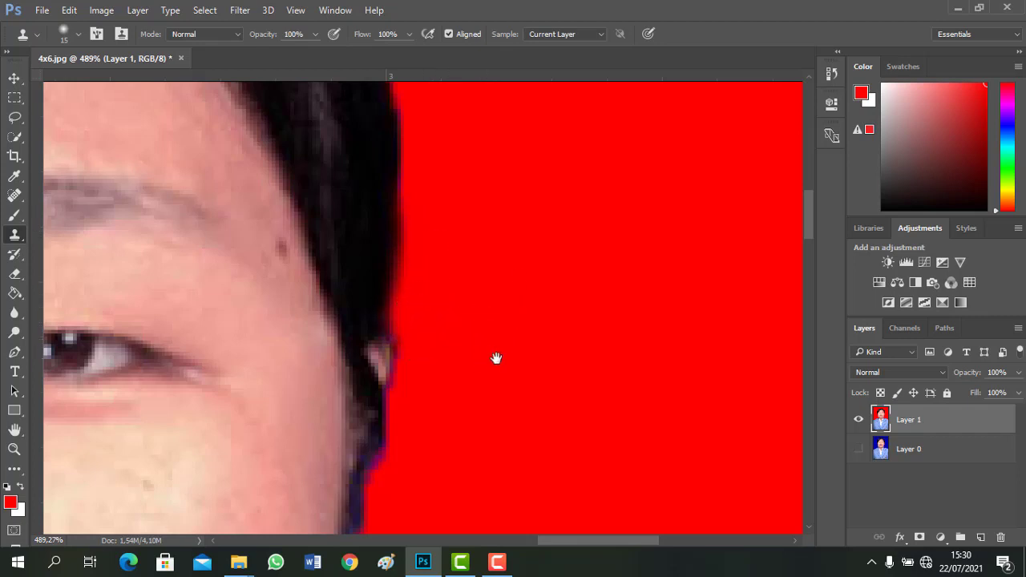
{"action": "left_click_drag", "start_coordinate": [497, 360], "coordinate": [560, 242]}
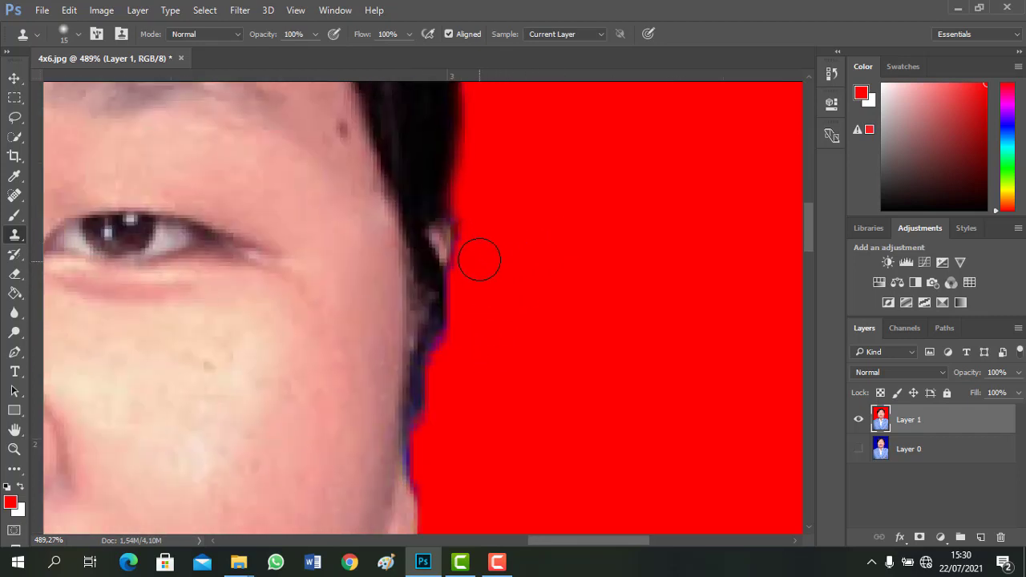
{"action": "mouse_move", "coordinate": [479, 250]}
{"action": "left_mouse_down"}
{"action": "mouse_move", "coordinate": [482, 209]}
{"action": "mouse_move", "coordinate": [491, 258]}
{"action": "mouse_move", "coordinate": [471, 305]}
{"action": "mouse_move", "coordinate": [473, 266]}
{"action": "mouse_move", "coordinate": [463, 340]}
{"action": "mouse_move", "coordinate": [456, 322]}
{"action": "mouse_move", "coordinate": [442, 362]}
{"action": "mouse_move", "coordinate": [437, 449]}
{"action": "left_mouse_up"}
Clone sampled red over the blue fringe around the right-hand ear and along the cheek towards the jaw.
{"action": "left_click_drag", "start_coordinate": [506, 397], "coordinate": [511, 220]}
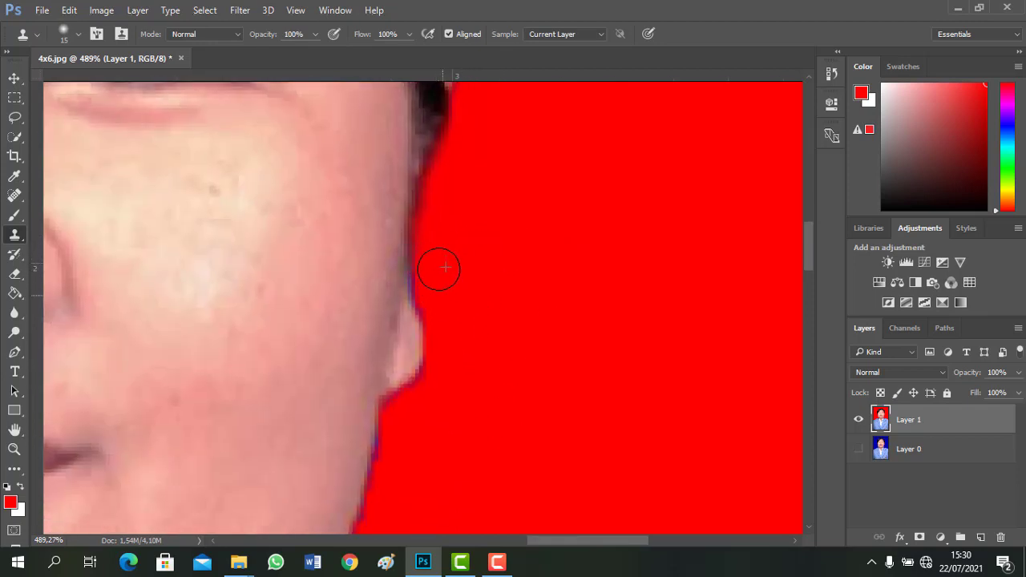
{"action": "left_click_drag", "start_coordinate": [521, 374], "coordinate": [553, 239]}
{"action": "left_click", "coordinate": [502, 271], "text": "alt"}
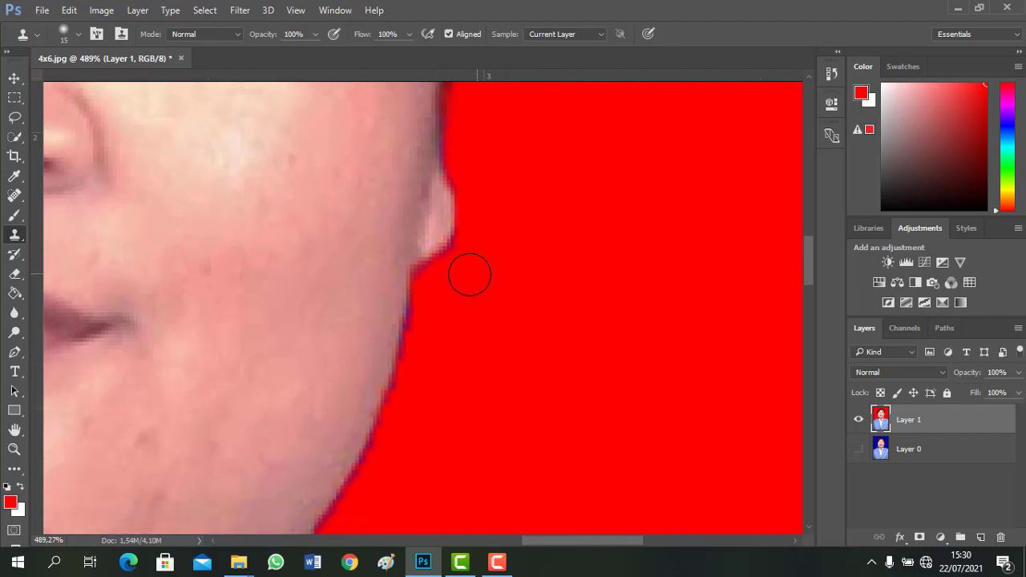
{"action": "mouse_move", "coordinate": [467, 273]}
{"action": "left_mouse_down"}
{"action": "mouse_move", "coordinate": [481, 239]}
{"action": "mouse_move", "coordinate": [445, 280]}
{"action": "mouse_move", "coordinate": [431, 335]}
{"action": "mouse_move", "coordinate": [425, 300]}
{"action": "left_mouse_up"}
{"action": "left_click_drag", "start_coordinate": [502, 379], "coordinate": [565, 204]}
{"action": "left_click_drag", "start_coordinate": [557, 323], "coordinate": [565, 263]}
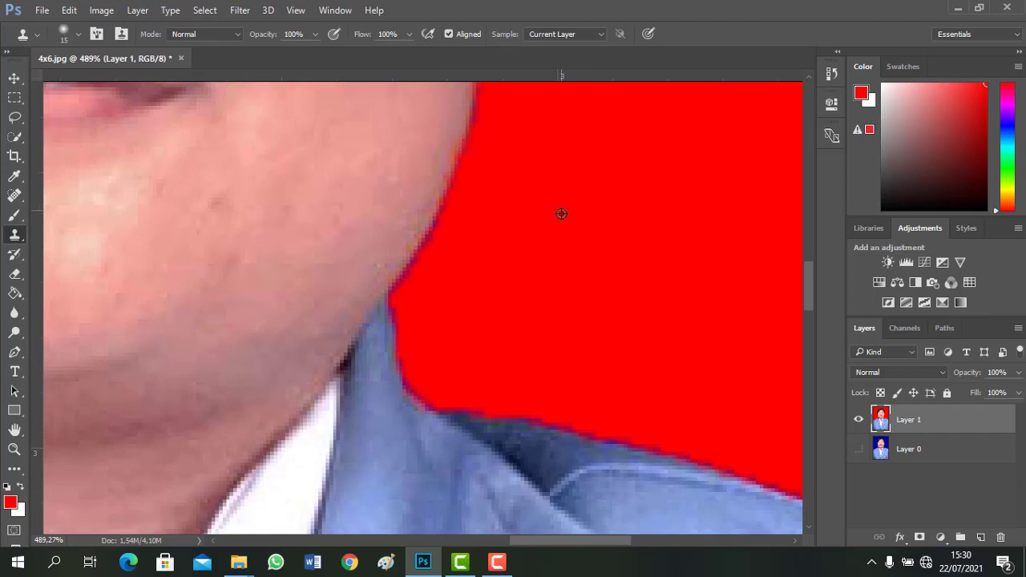
Clone red over the blue fringe along the hair and temple down to the ear on the photo's left side.
{"action": "scroll", "coordinate": [576, 242], "scroll_direction": "down", "scroll_amount": 3}
{"action": "left_click_drag", "start_coordinate": [412, 282], "coordinate": [720, 277]}
{"action": "left_click_drag", "start_coordinate": [329, 284], "coordinate": [506, 490]}
{"action": "mouse_move", "coordinate": [461, 293]}
{"action": "left_mouse_down"}
{"action": "mouse_move", "coordinate": [493, 323]}
{"action": "mouse_move", "coordinate": [467, 365]}
{"action": "left_mouse_up"}
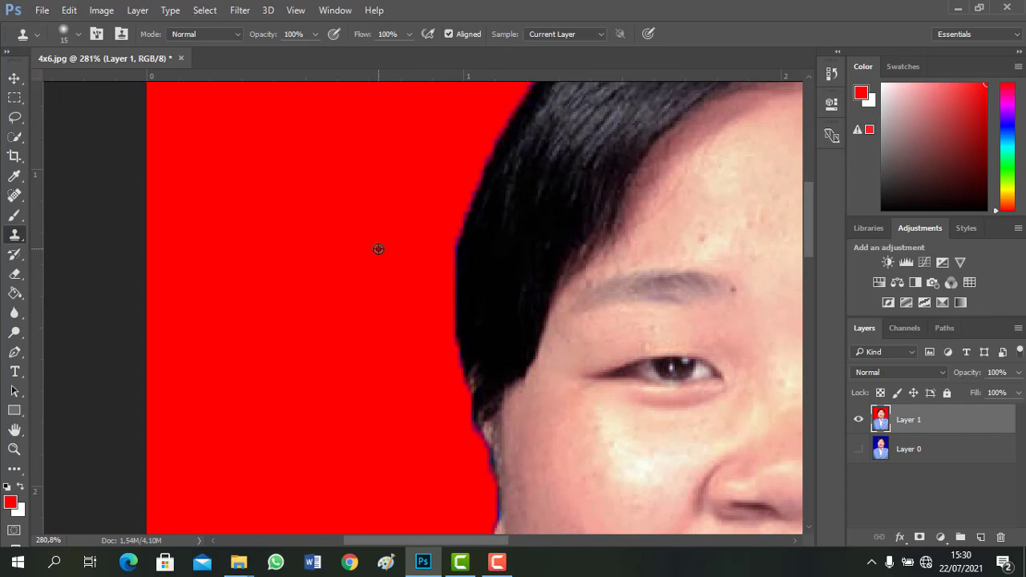
{"action": "mouse_move", "coordinate": [479, 148]}
{"action": "left_mouse_down"}
{"action": "mouse_move", "coordinate": [448, 244]}
{"action": "mouse_move", "coordinate": [444, 198]}
{"action": "left_mouse_up"}
{"action": "left_click_drag", "start_coordinate": [440, 275], "coordinate": [445, 238]}
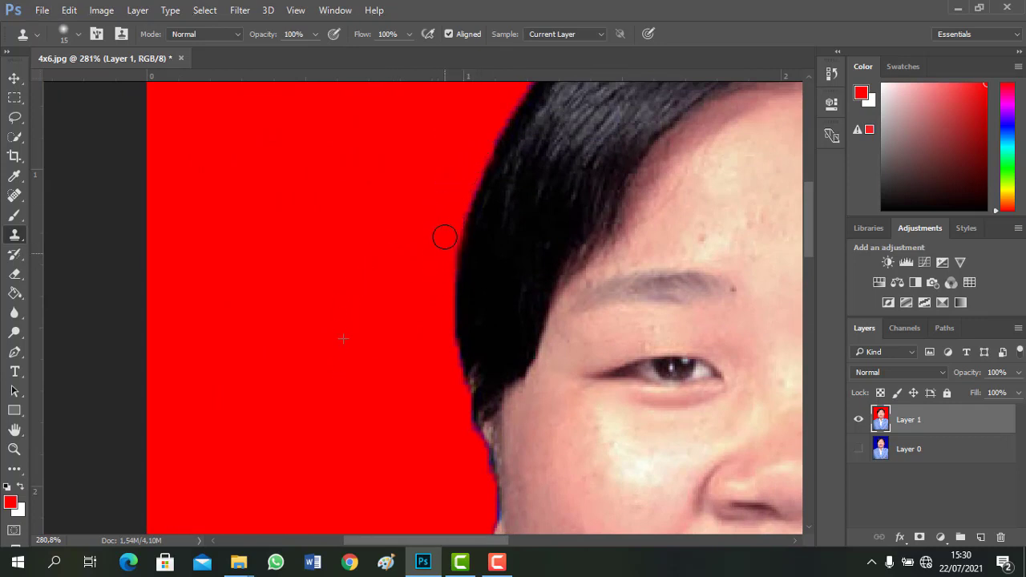
{"action": "left_click_drag", "start_coordinate": [423, 275], "coordinate": [402, 206]}
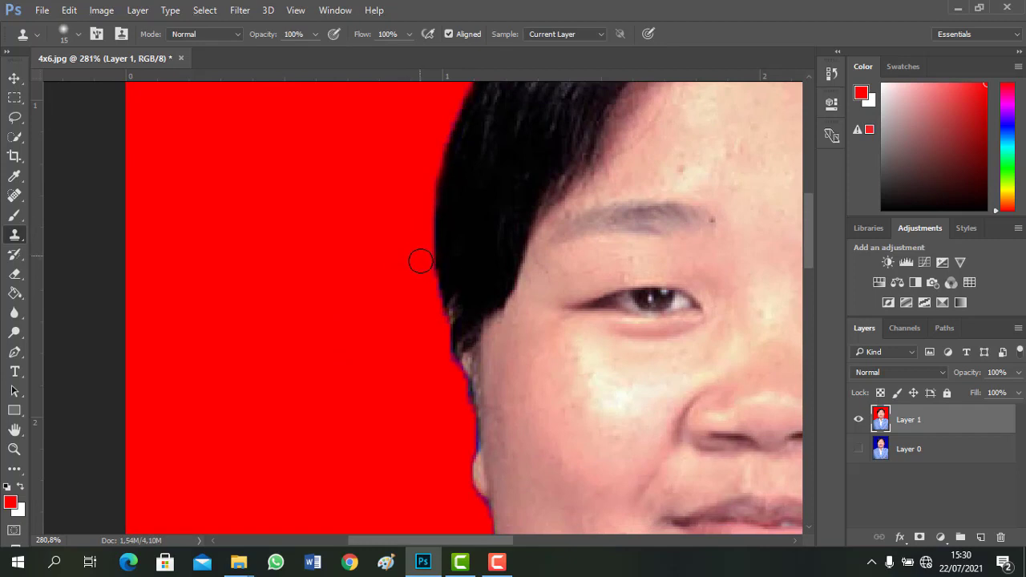
{"action": "mouse_move", "coordinate": [421, 260]}
{"action": "left_mouse_down"}
{"action": "mouse_move", "coordinate": [465, 410]}
{"action": "mouse_move", "coordinate": [461, 450]}
{"action": "left_mouse_up"}
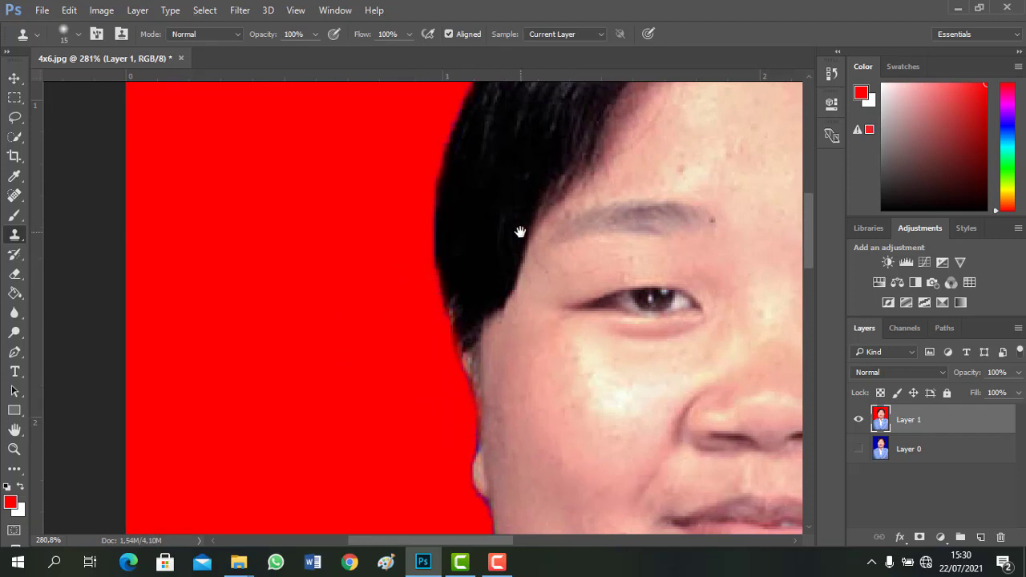
Clean the blue fringe from the upper-left curve of the hair by cloning the adjacent red background.
{"action": "left_click_drag", "start_coordinate": [520, 231], "coordinate": [495, 404]}
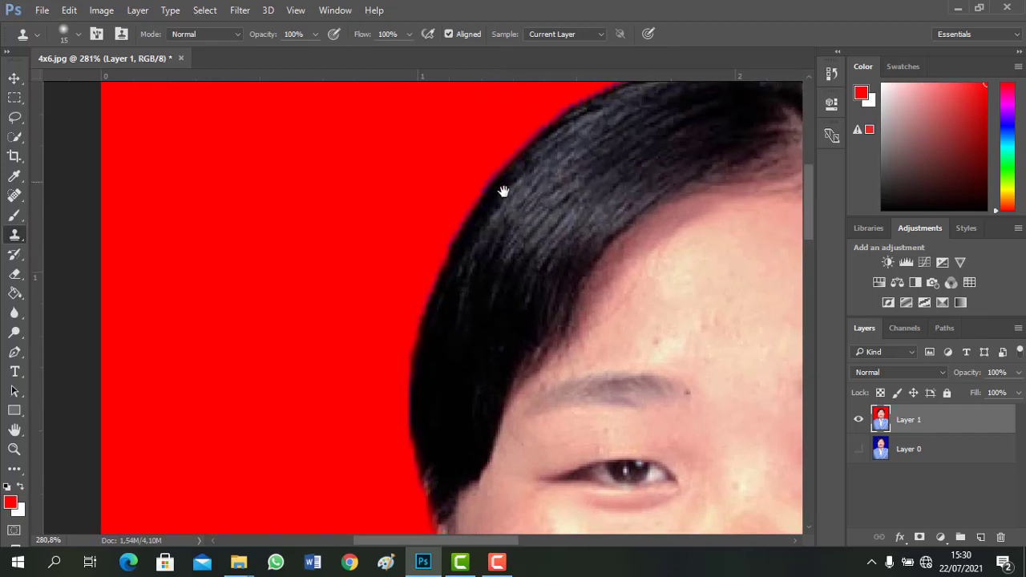
{"action": "left_click_drag", "start_coordinate": [504, 190], "coordinate": [491, 233]}
{"action": "left_click_drag", "start_coordinate": [615, 115], "coordinate": [440, 186]}
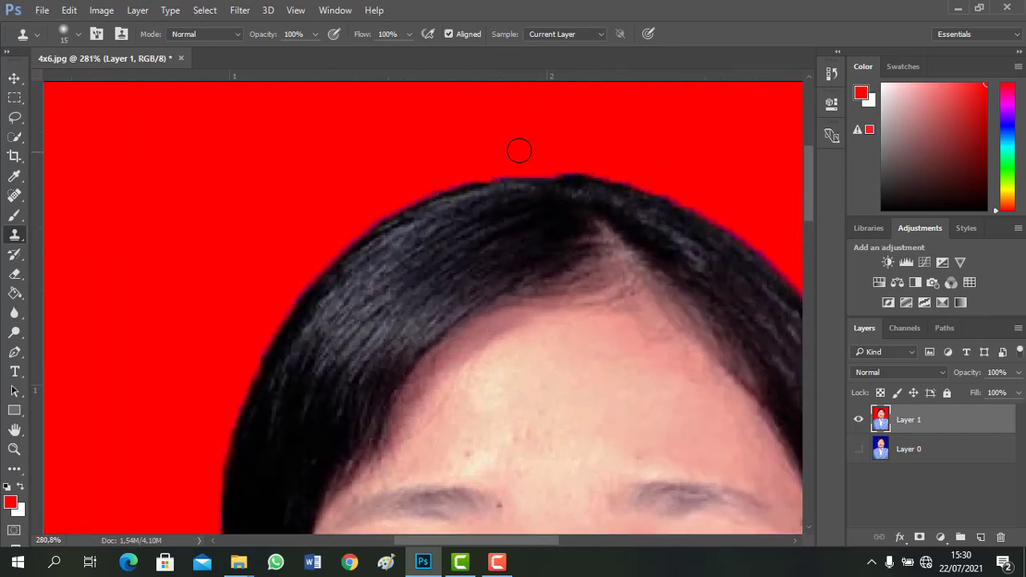
{"action": "scroll", "coordinate": [327, 182], "scroll_direction": "up", "scroll_amount": 2}
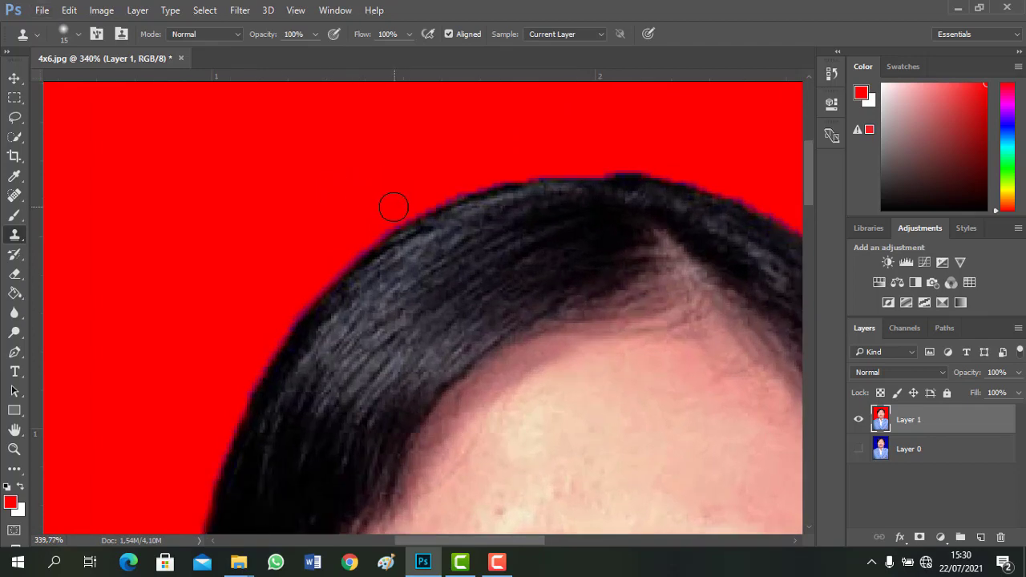
{"action": "mouse_move", "coordinate": [390, 207]}
{"action": "left_mouse_down"}
{"action": "mouse_move", "coordinate": [389, 209]}
{"action": "mouse_move", "coordinate": [282, 311]}
{"action": "mouse_move", "coordinate": [360, 200]}
{"action": "left_mouse_up"}
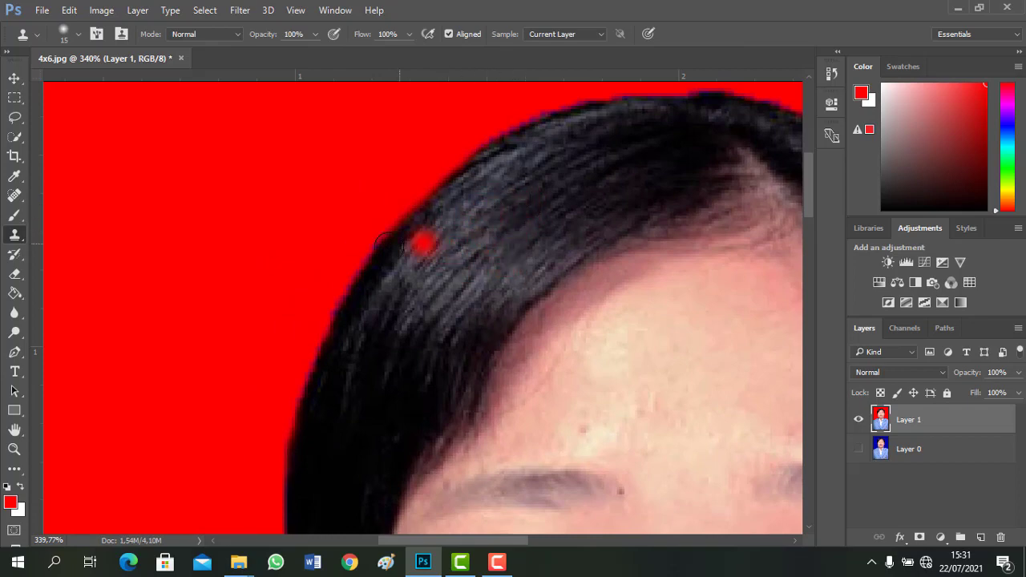
{"action": "left_click_drag", "start_coordinate": [365, 234], "coordinate": [332, 293]}
Clone red along the remaining left-hand hair edge down to the temple and check the whole photo.
{"action": "scroll", "coordinate": [333, 238], "scroll_direction": "down", "scroll_amount": 2}
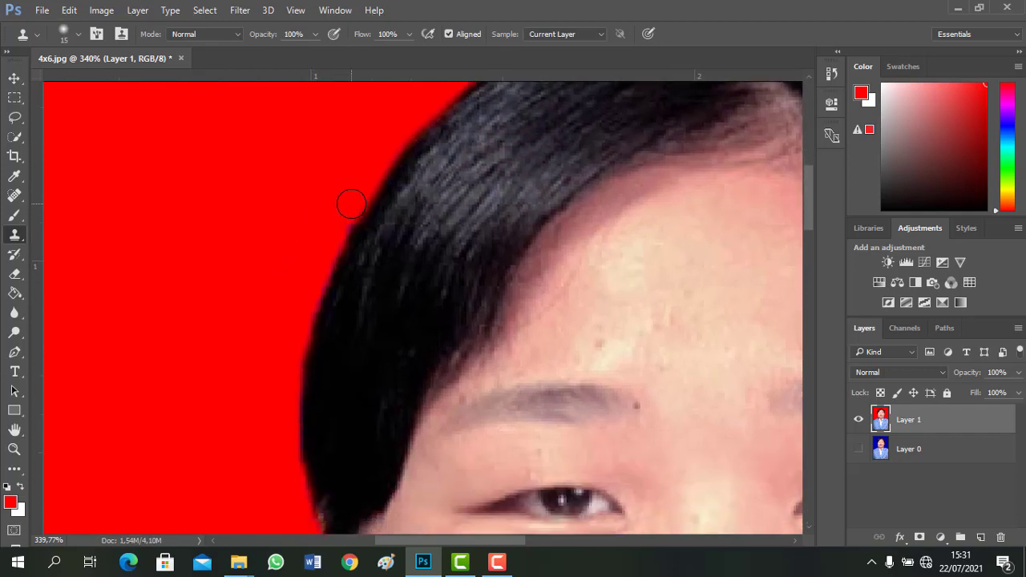
{"action": "mouse_move", "coordinate": [351, 204]}
{"action": "left_mouse_down"}
{"action": "mouse_move", "coordinate": [338, 225]}
{"action": "mouse_move", "coordinate": [340, 208]}
{"action": "mouse_move", "coordinate": [305, 298]}
{"action": "mouse_move", "coordinate": [299, 173]}
{"action": "left_mouse_up"}
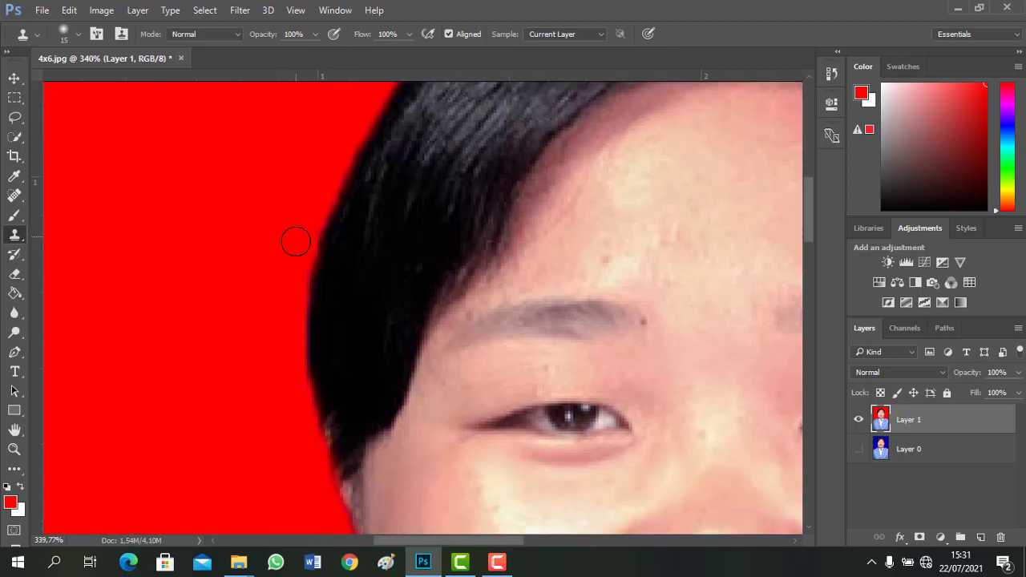
{"action": "mouse_move", "coordinate": [295, 239]}
{"action": "left_mouse_down"}
{"action": "mouse_move", "coordinate": [286, 291]}
{"action": "mouse_move", "coordinate": [294, 396]}
{"action": "left_mouse_up"}
{"action": "scroll", "coordinate": [519, 247], "scroll_direction": "down", "scroll_amount": 2}
{"action": "scroll", "coordinate": [518, 246], "scroll_direction": "down", "scroll_amount": 5}
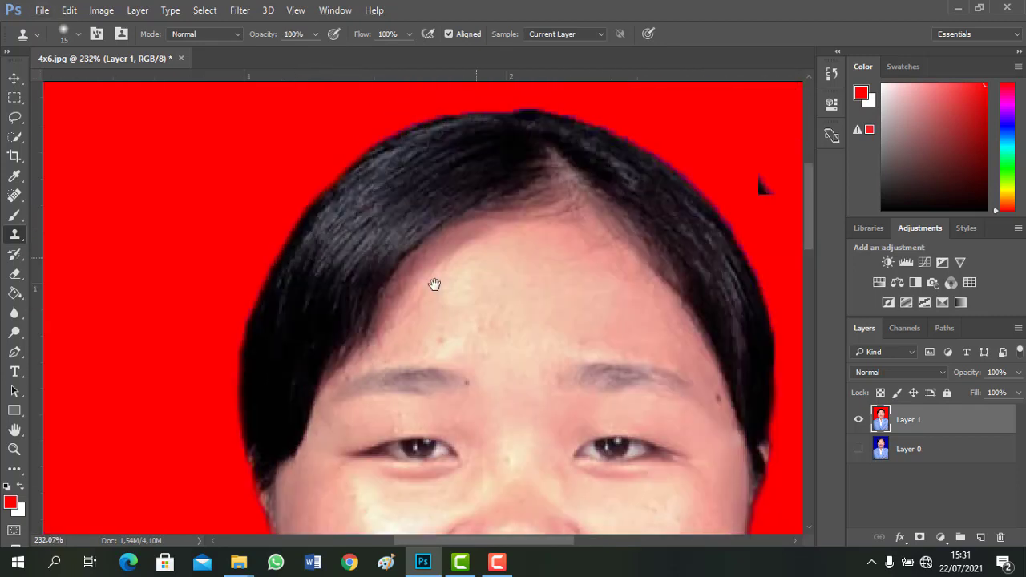
{"action": "scroll", "coordinate": [505, 255], "scroll_direction": "down", "scroll_amount": 2}
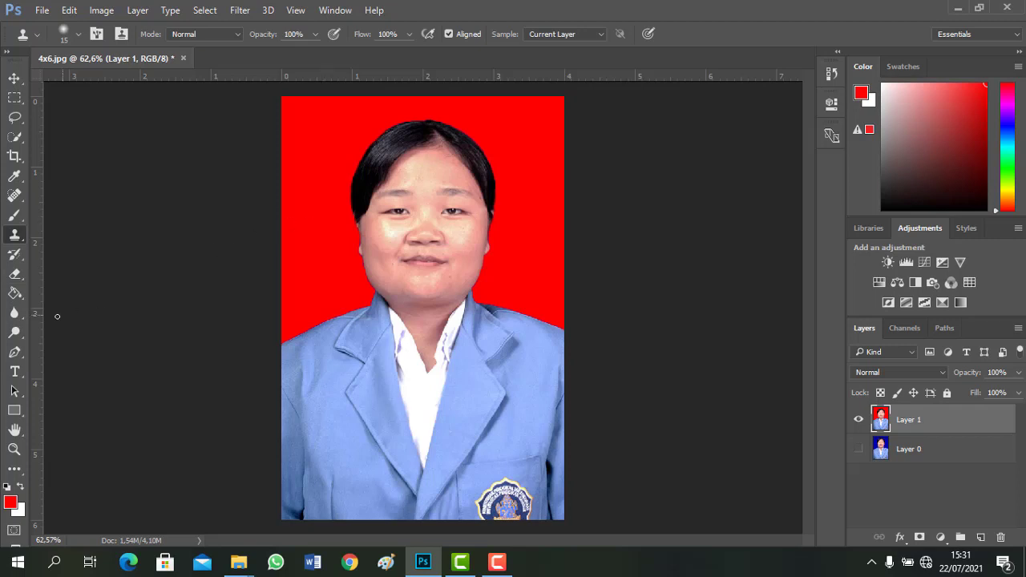
Soften the left-hand edge of the face, collar, shoulder and hair using the Blur tool at size 70 and 50% strength.
{"action": "left_click", "coordinate": [15, 313]}
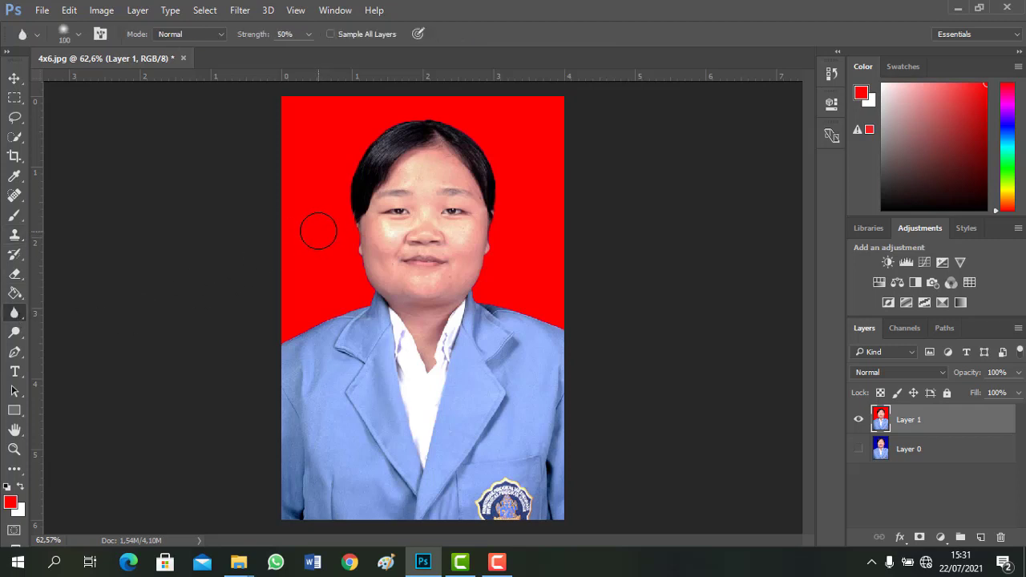
{"action": "scroll", "coordinate": [318, 232], "scroll_direction": "up", "scroll_amount": 4}
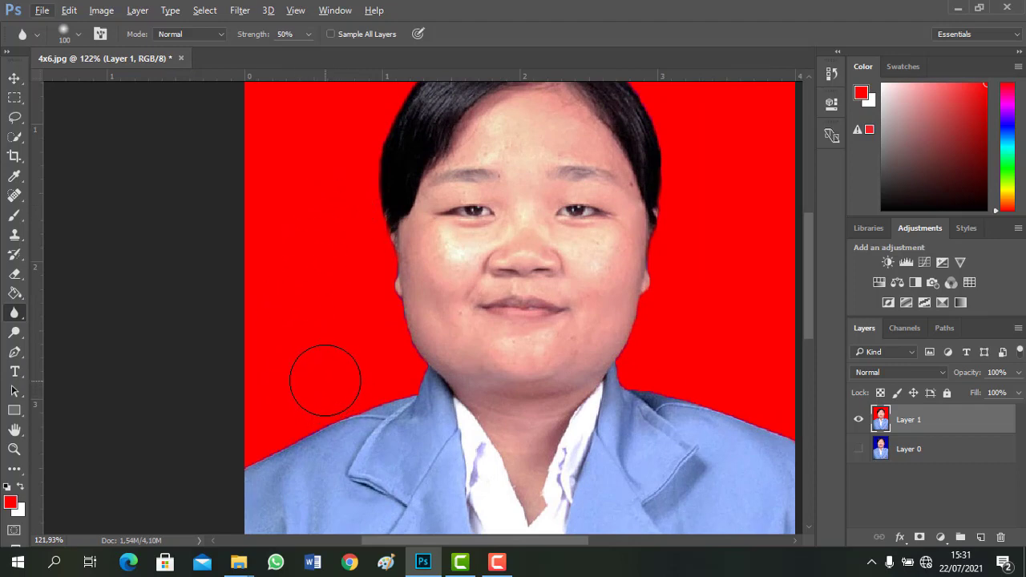
{"action": "key", "text": "bracketleft"}
{"action": "key", "text": "bracketleft"}
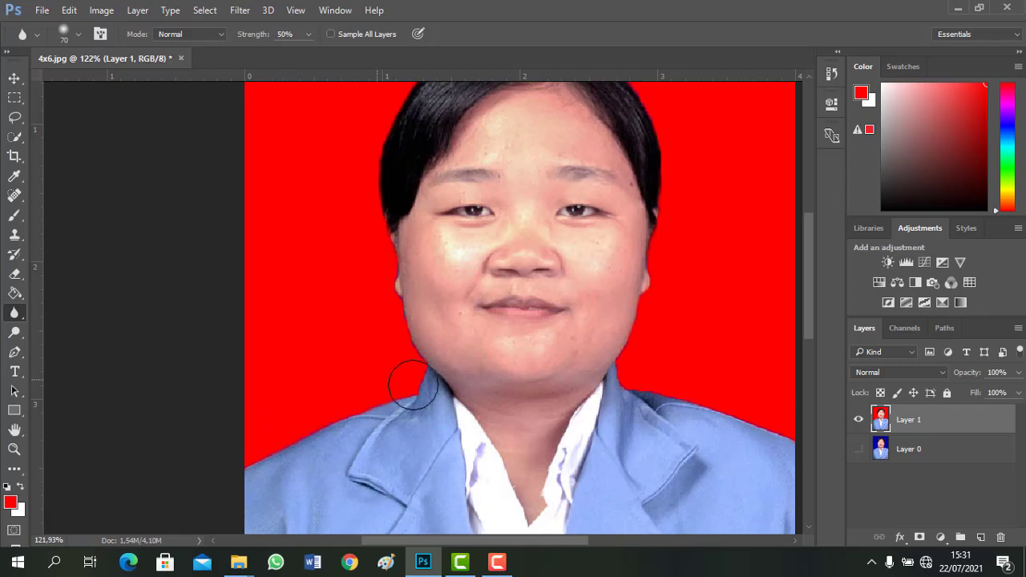
{"action": "left_click_drag", "start_coordinate": [401, 222], "coordinate": [359, 418]}
{"action": "mouse_move", "coordinate": [333, 372]}
{"action": "left_mouse_down"}
{"action": "mouse_move", "coordinate": [327, 316]}
{"action": "mouse_move", "coordinate": [400, 244]}
{"action": "mouse_move", "coordinate": [442, 224]}
{"action": "left_mouse_up"}
Blur the outline along the top and right-hand side of the hair, past the ear and down to the shoulder.
{"action": "left_click_drag", "start_coordinate": [653, 272], "coordinate": [527, 246]}
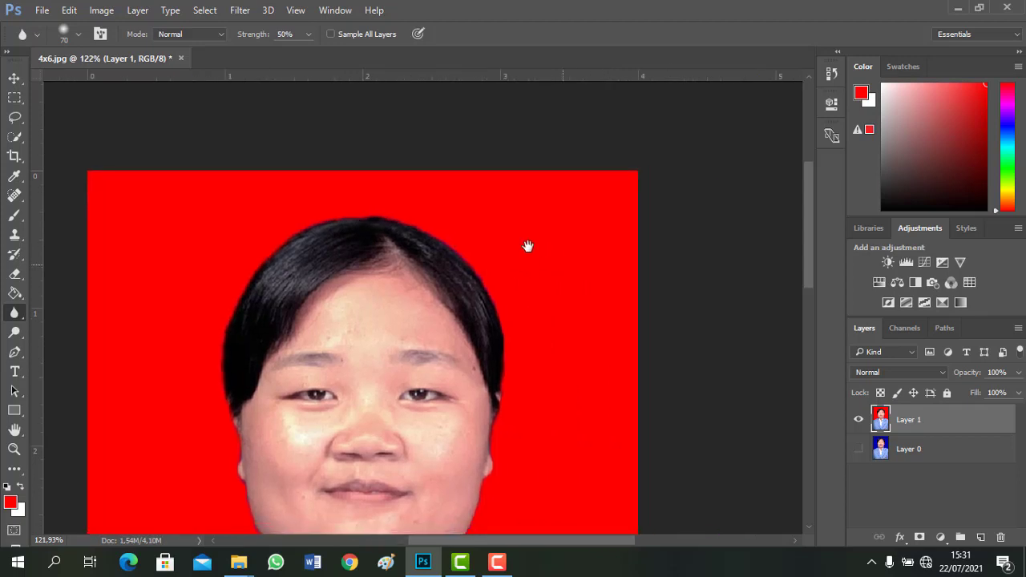
{"action": "mouse_move", "coordinate": [447, 214]}
{"action": "left_mouse_down"}
{"action": "mouse_move", "coordinate": [489, 245]}
{"action": "mouse_move", "coordinate": [532, 305]}
{"action": "mouse_move", "coordinate": [527, 335]}
{"action": "left_mouse_up"}
{"action": "left_click_drag", "start_coordinate": [563, 364], "coordinate": [553, 271]}
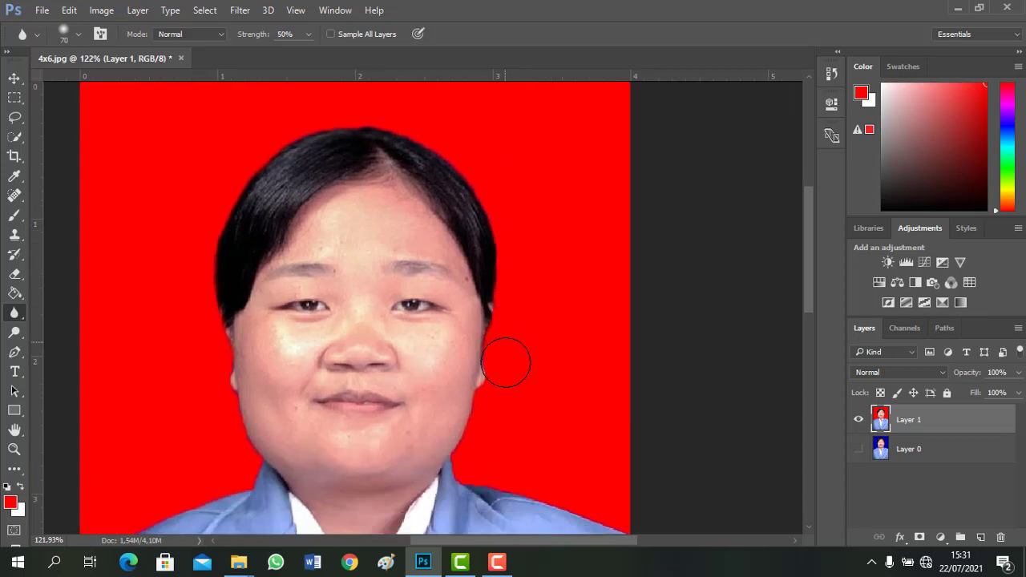
{"action": "left_click_drag", "start_coordinate": [509, 355], "coordinate": [535, 254]}
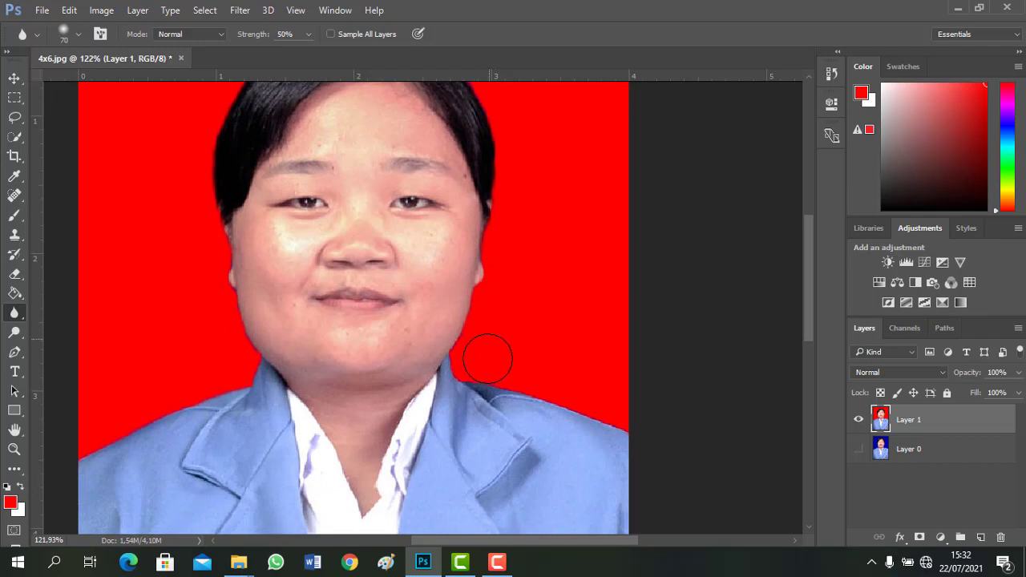
{"action": "scroll", "coordinate": [490, 346], "scroll_direction": "down", "scroll_amount": 5}
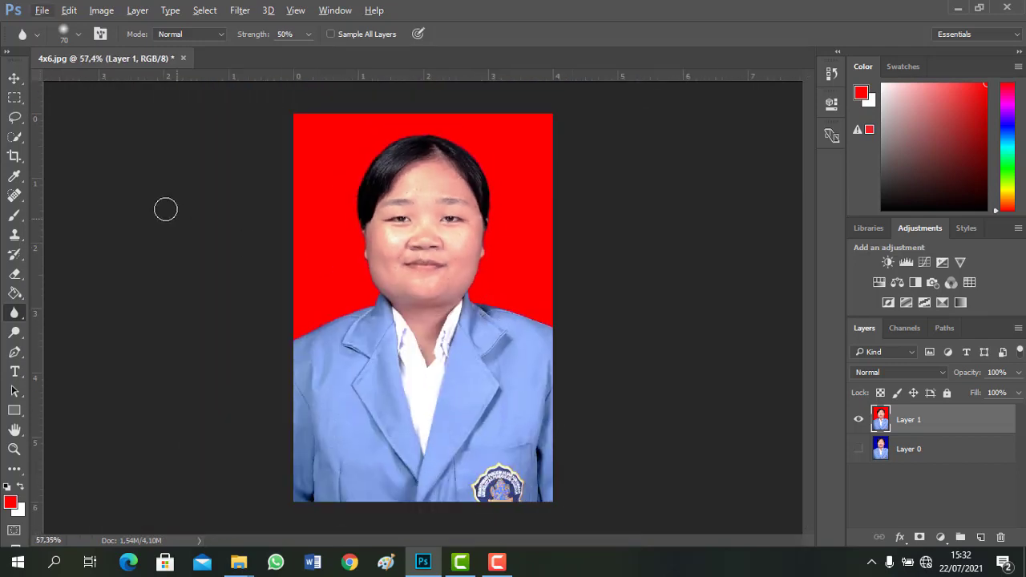
Add a Photo Filter adjustment above the red-background layer using Cooling Filter (80).
{"action": "left_click", "coordinate": [15, 78]}
{"action": "left_click", "coordinate": [212, 236]}
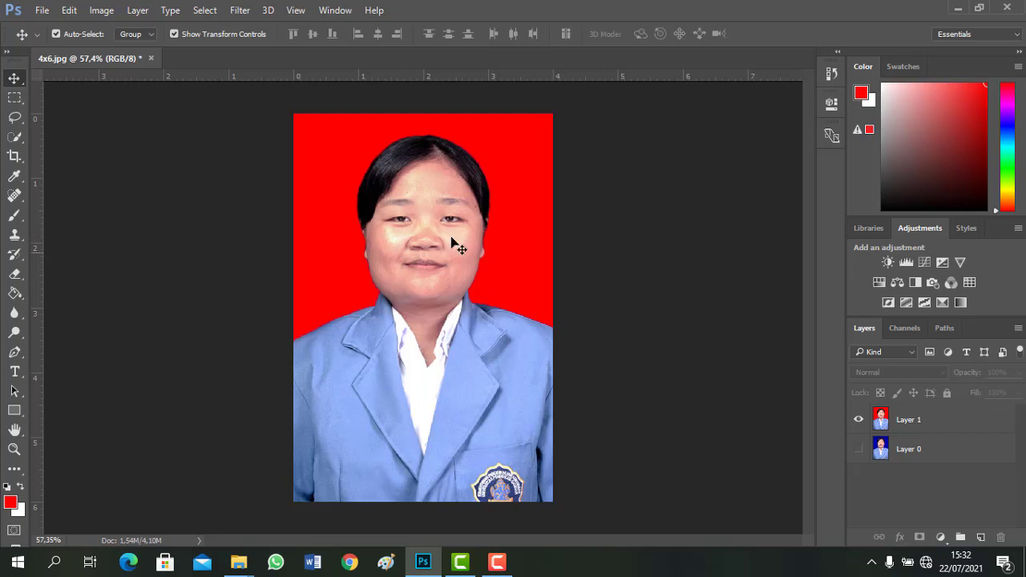
{"action": "left_click", "coordinate": [932, 284]}
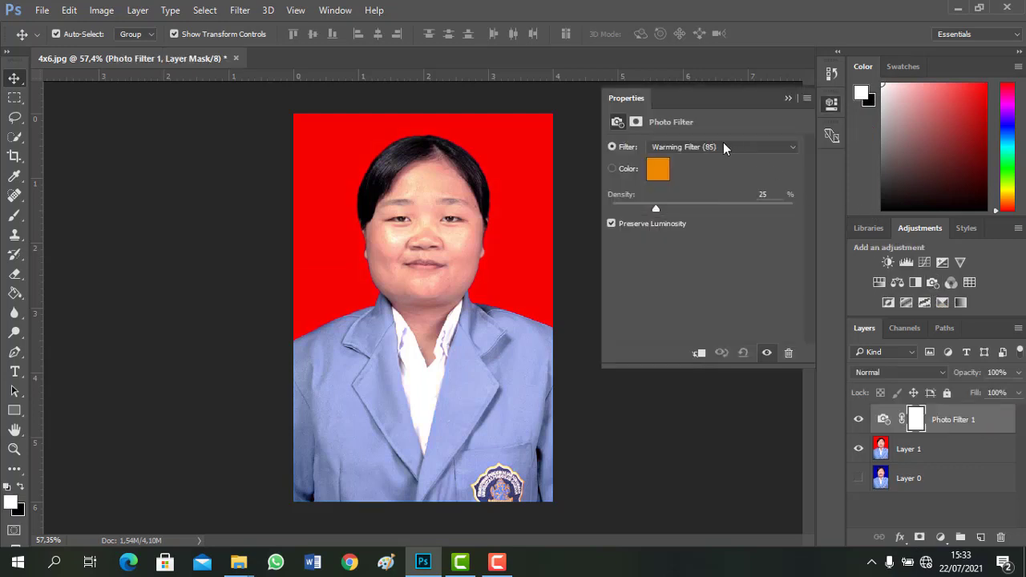
{"action": "left_click", "coordinate": [724, 147]}
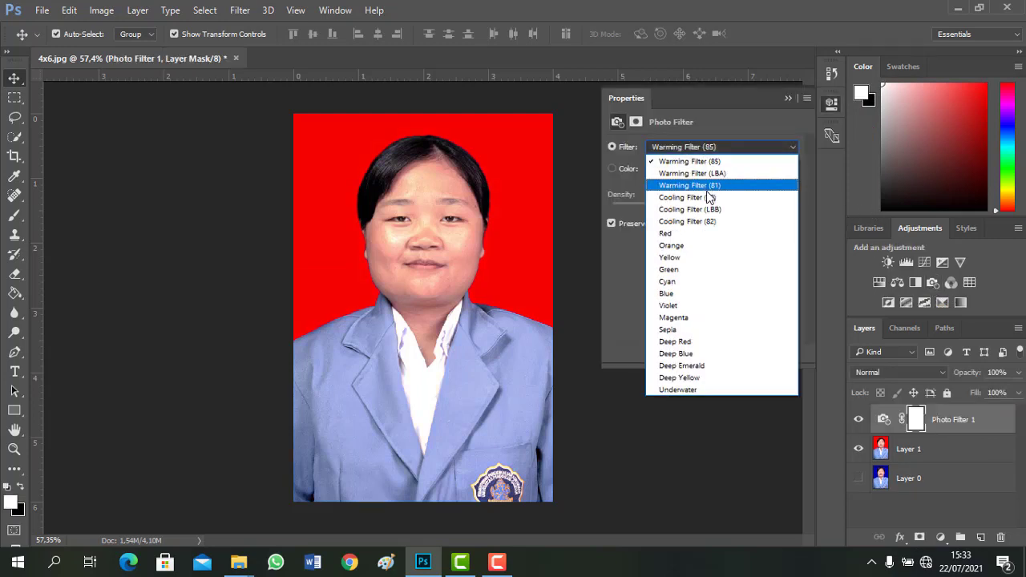
{"action": "left_click", "coordinate": [727, 205]}
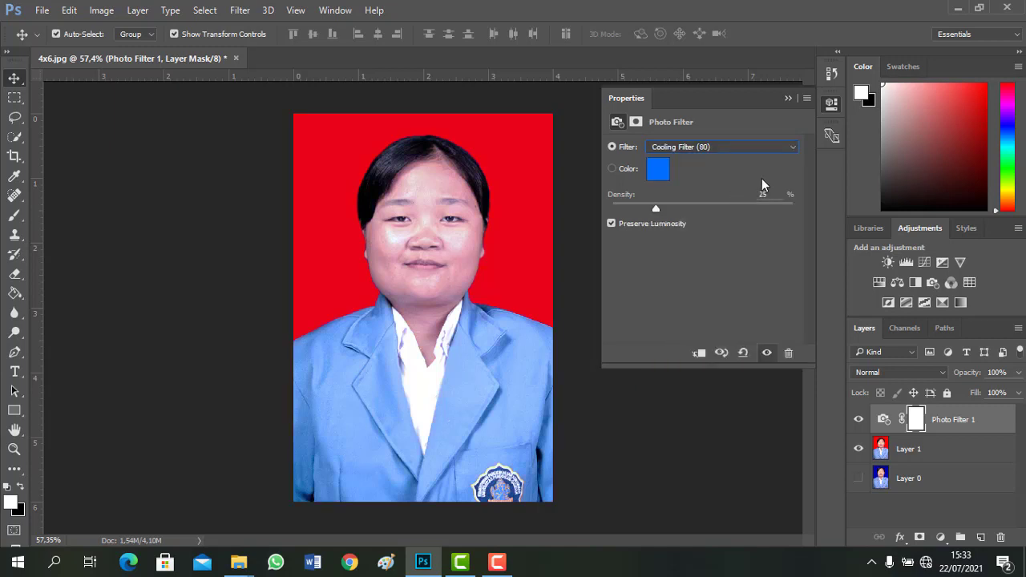
{"action": "left_click", "coordinate": [787, 100]}
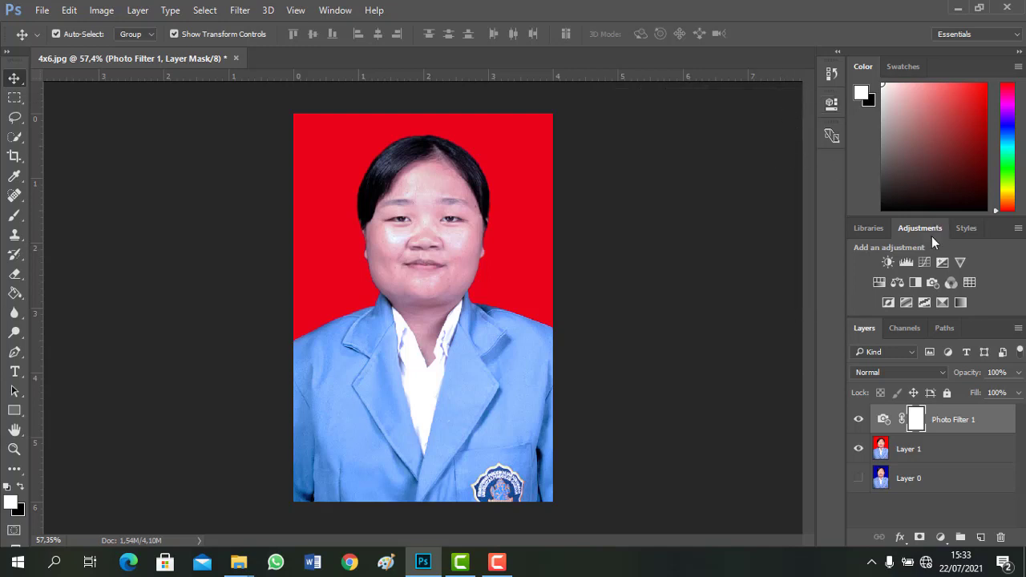
Add a Brightness/Contrast adjustment with brightness -21 and contrast 12, plus a Curves adjustment with midtone and highlight points near the diagonal.
{"action": "left_click", "coordinate": [887, 263]}
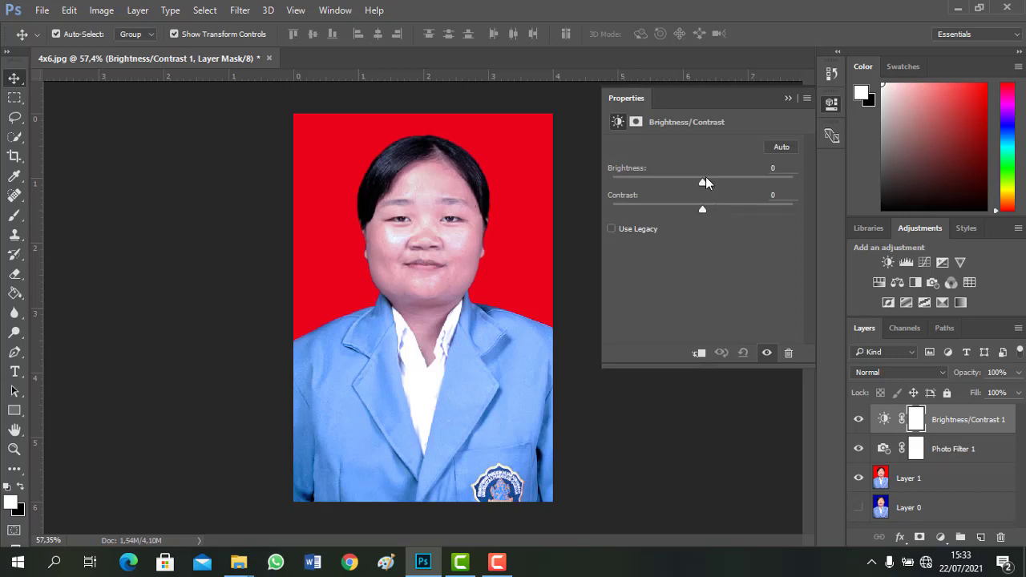
{"action": "left_click_drag", "start_coordinate": [702, 182], "coordinate": [712, 212]}
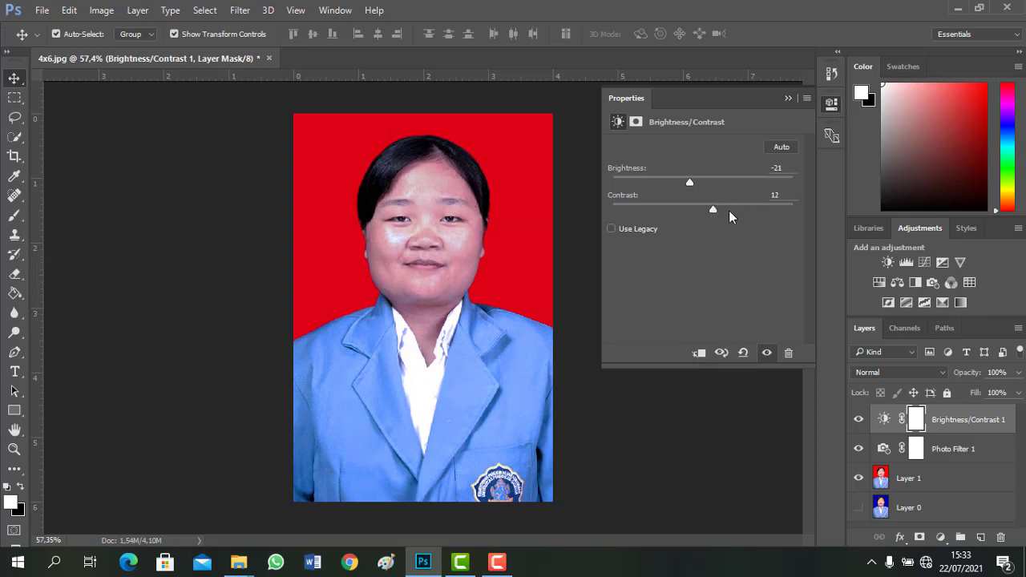
{"action": "left_click", "coordinate": [925, 262]}
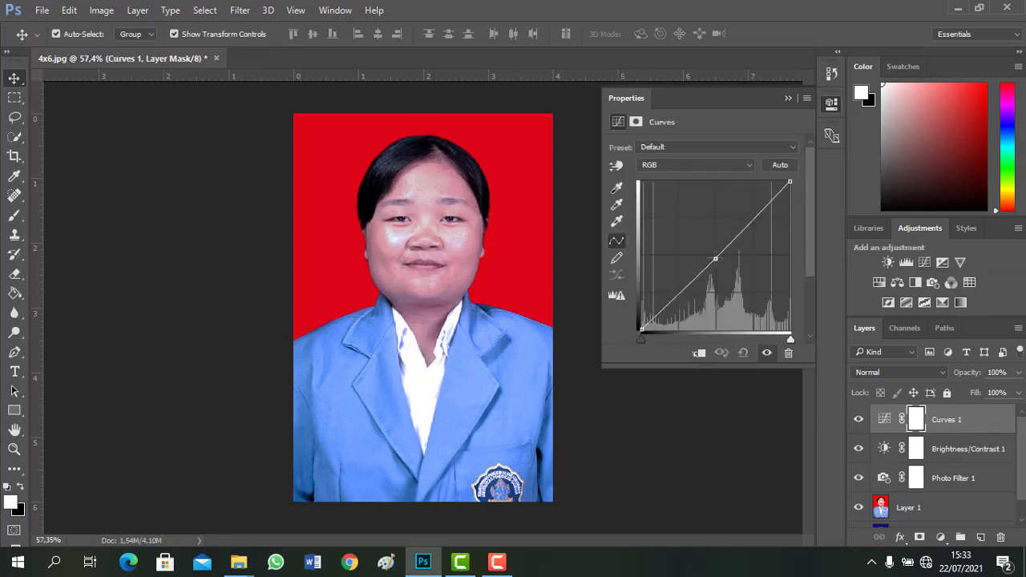
{"action": "left_click", "coordinate": [714, 257]}
{"action": "left_click_drag", "start_coordinate": [714, 256], "coordinate": [716, 256]}
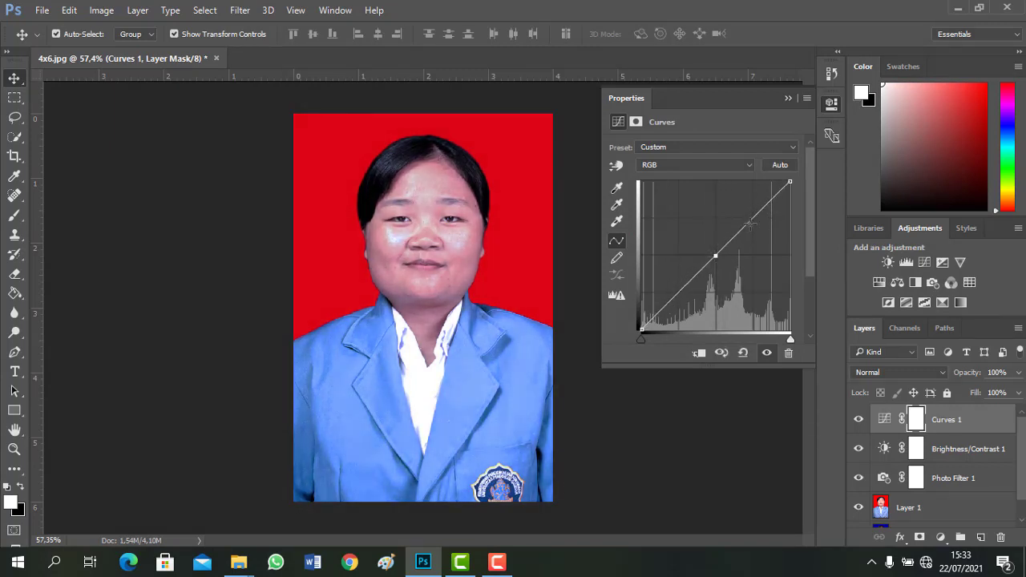
{"action": "left_click_drag", "start_coordinate": [752, 225], "coordinate": [750, 222]}
Add a Selective Color adjustment and slightly reduce the cyan amount in the Reds and the Yellows.
{"action": "left_click", "coordinate": [943, 303]}
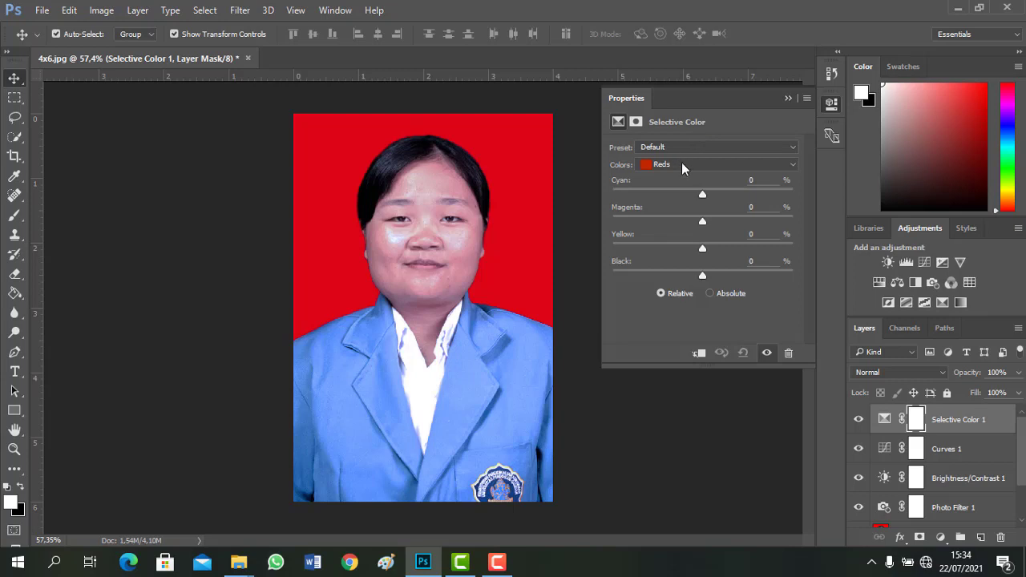
{"action": "left_click", "coordinate": [764, 164]}
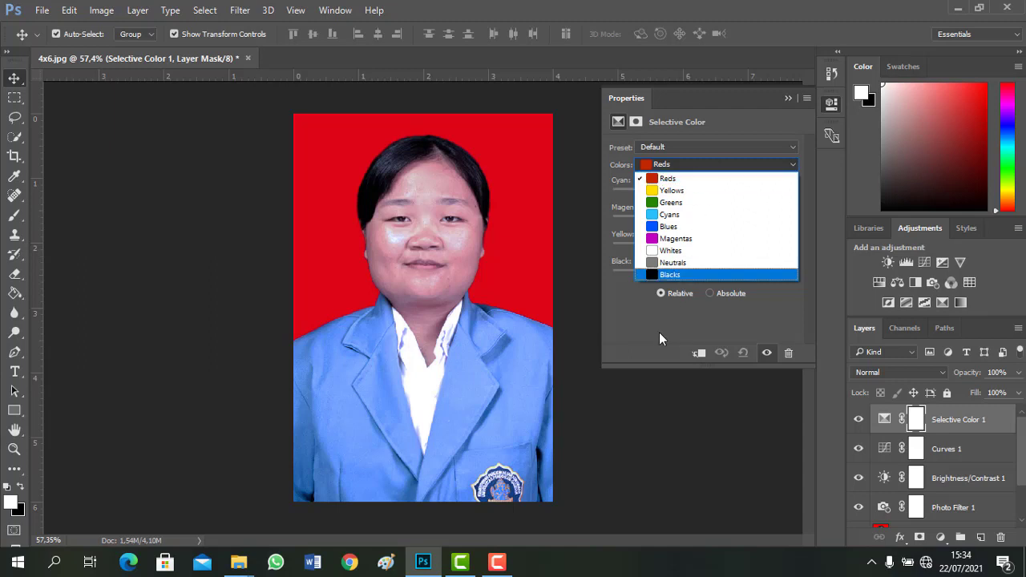
{"action": "left_click", "coordinate": [706, 178]}
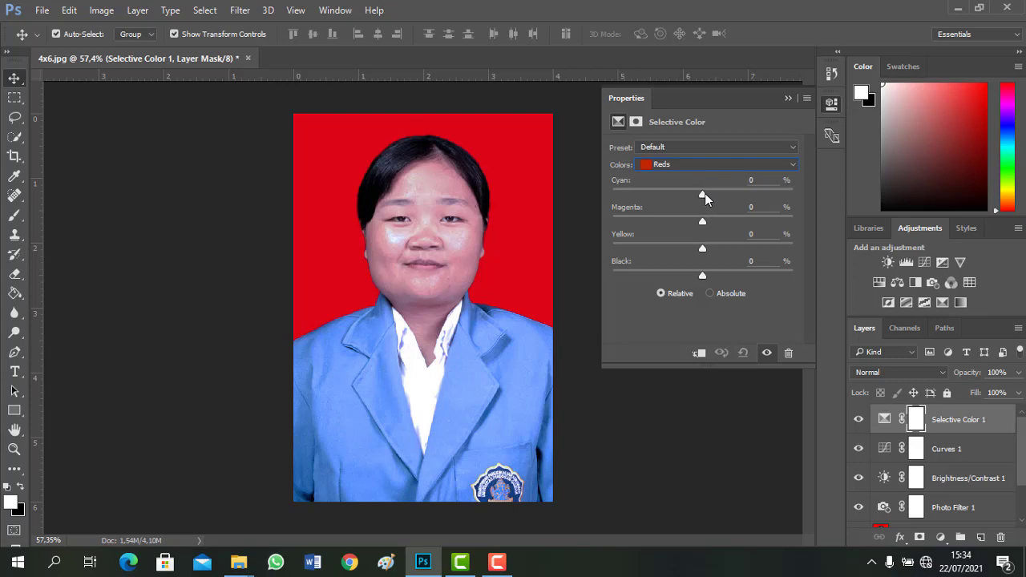
{"action": "left_click_drag", "start_coordinate": [705, 194], "coordinate": [753, 194]}
{"action": "mouse_move", "coordinate": [691, 201]}
{"action": "left_mouse_down"}
{"action": "mouse_move", "coordinate": [651, 201]}
{"action": "mouse_move", "coordinate": [757, 193]}
{"action": "mouse_move", "coordinate": [688, 193]}
{"action": "left_mouse_up"}
{"action": "left_click", "coordinate": [698, 163]}
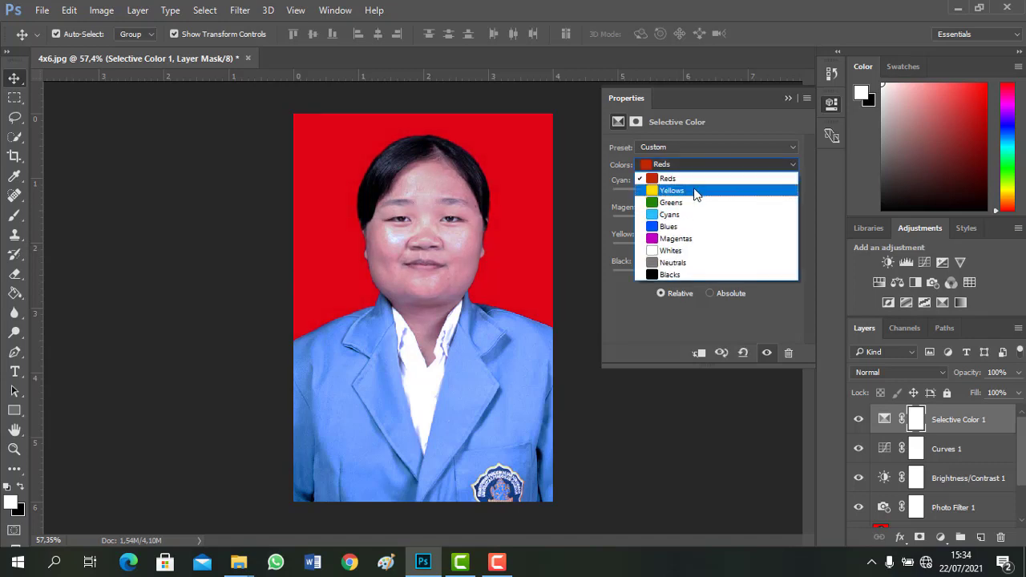
{"action": "left_click", "coordinate": [694, 190]}
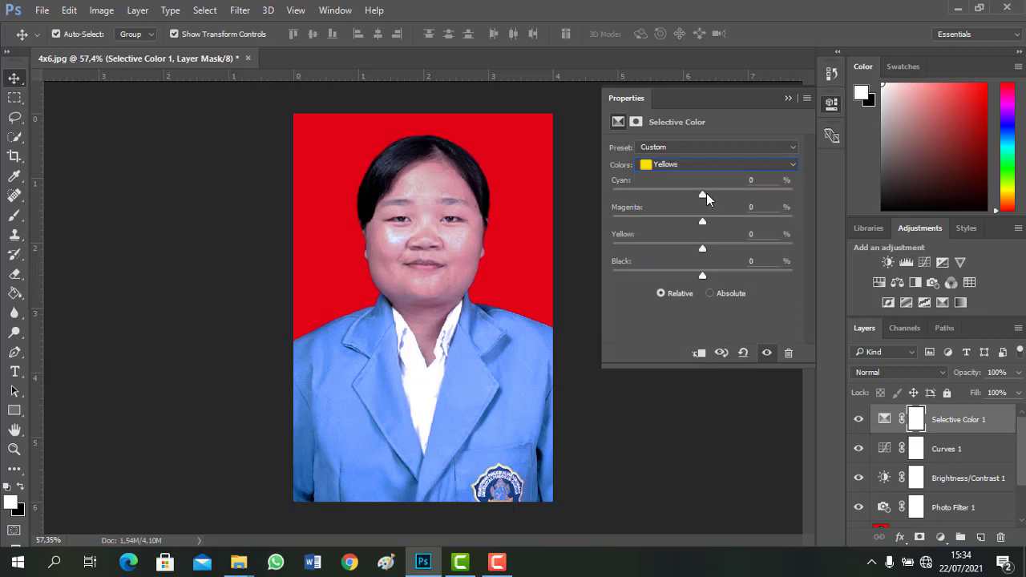
{"action": "mouse_move", "coordinate": [704, 198]}
{"action": "left_mouse_down"}
{"action": "mouse_move", "coordinate": [712, 204]}
{"action": "mouse_move", "coordinate": [684, 199]}
{"action": "mouse_move", "coordinate": [725, 195]}
{"action": "mouse_move", "coordinate": [679, 200]}
{"action": "mouse_move", "coordinate": [703, 186]}
{"action": "mouse_move", "coordinate": [683, 187]}
{"action": "mouse_move", "coordinate": [692, 187]}
{"action": "left_mouse_up"}
Deepen the jacket's blue in Selective Color by setting black to +63% for Cyans and +48% for Blues.
{"action": "left_click", "coordinate": [694, 163]}
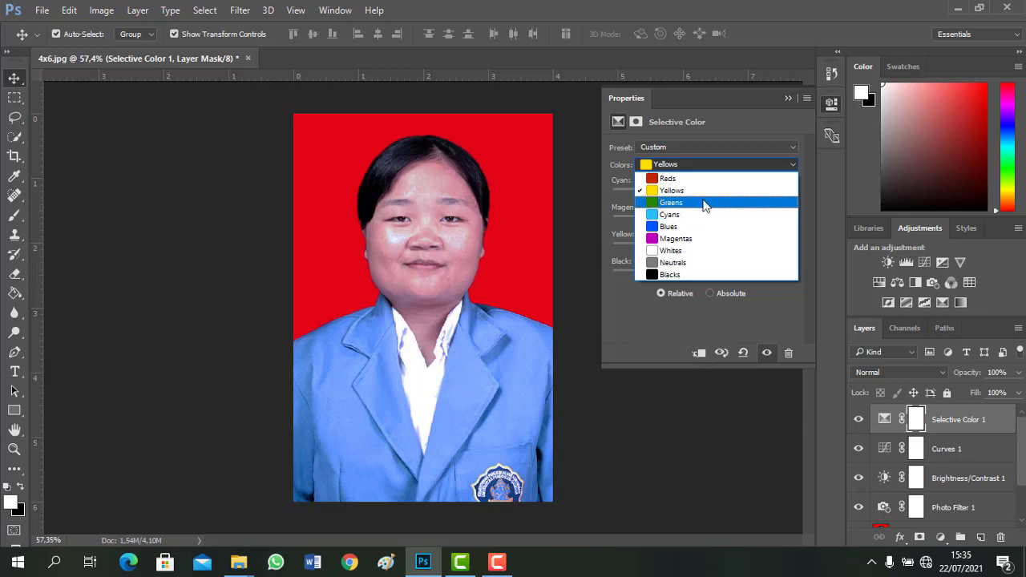
{"action": "left_click", "coordinate": [678, 216]}
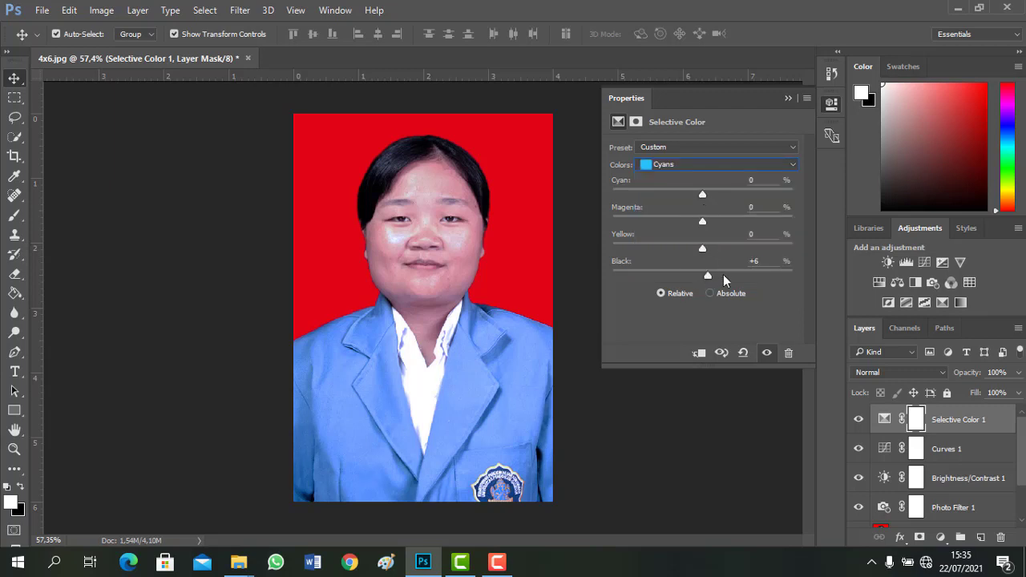
{"action": "left_click_drag", "start_coordinate": [707, 275], "coordinate": [743, 270]}
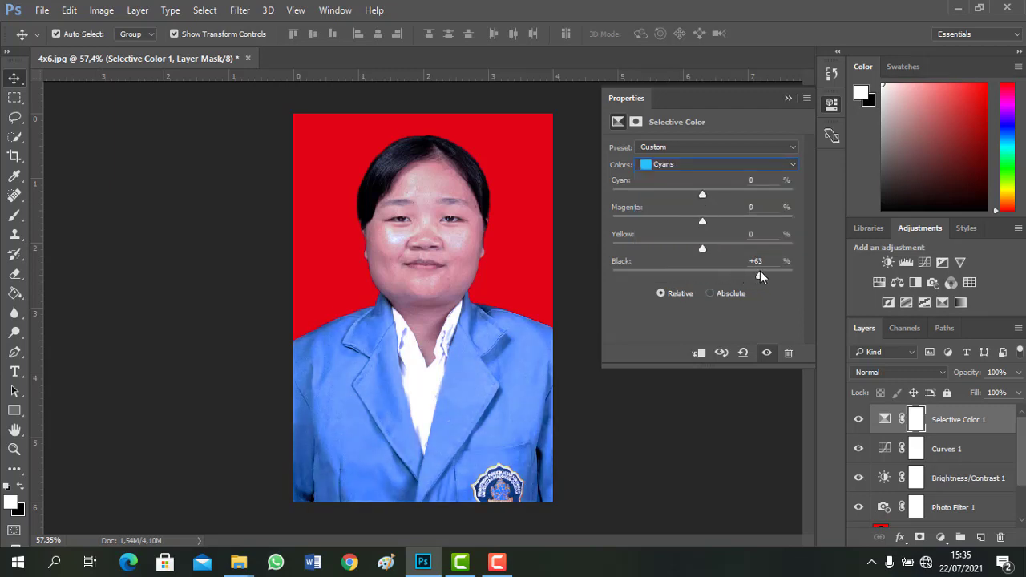
{"action": "left_click", "coordinate": [701, 164]}
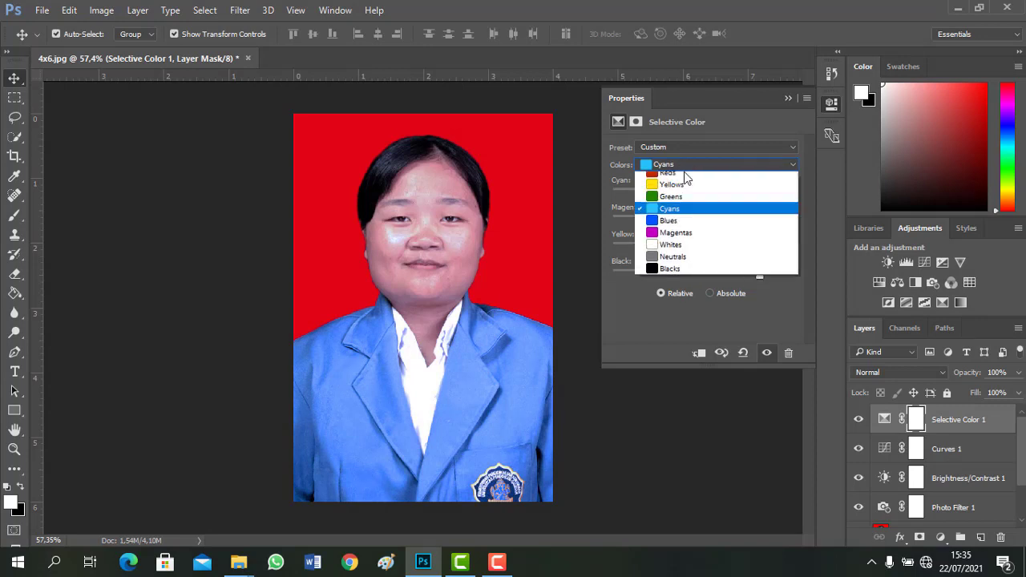
{"action": "left_click", "coordinate": [687, 228]}
{"action": "left_click_drag", "start_coordinate": [716, 271], "coordinate": [746, 273]}
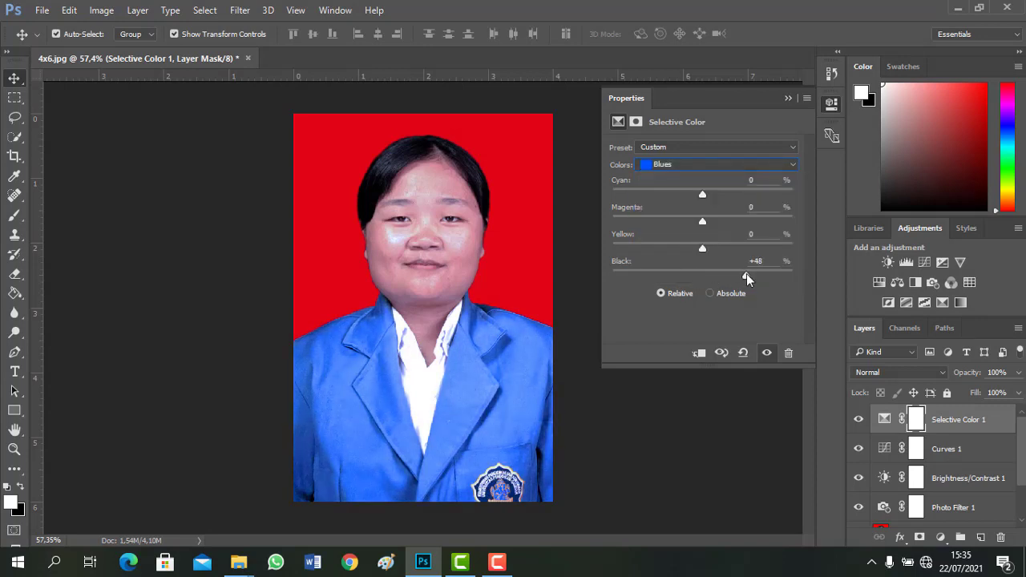
Set the Selective Color black amount to -17% for Whites and +17% for Neutrals.
{"action": "left_click", "coordinate": [668, 165]}
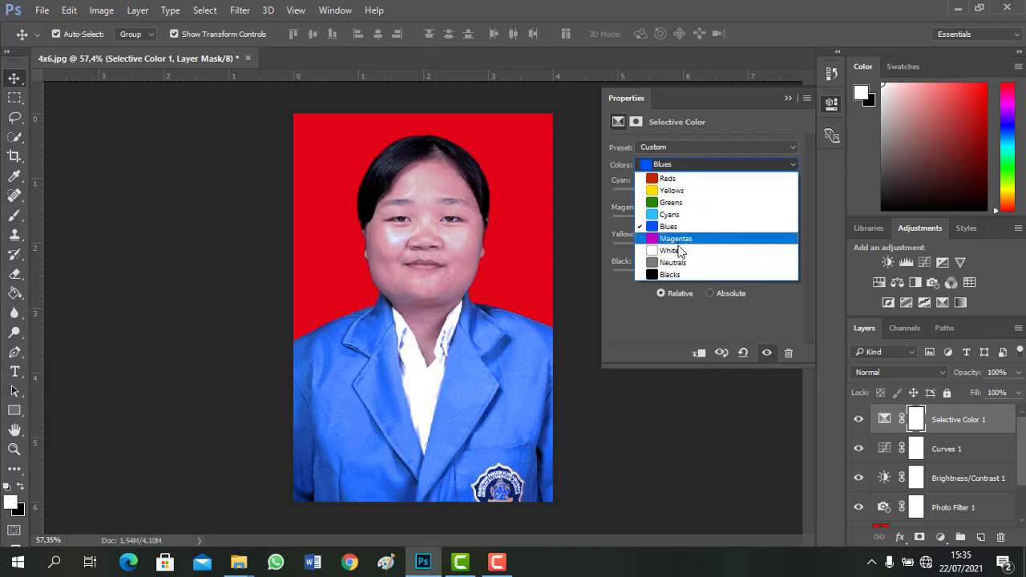
{"action": "left_click", "coordinate": [683, 249]}
{"action": "mouse_move", "coordinate": [704, 275]}
{"action": "left_mouse_down"}
{"action": "mouse_move", "coordinate": [694, 277]}
{"action": "mouse_move", "coordinate": [726, 271]}
{"action": "mouse_move", "coordinate": [676, 268]}
{"action": "mouse_move", "coordinate": [692, 267]}
{"action": "left_mouse_up"}
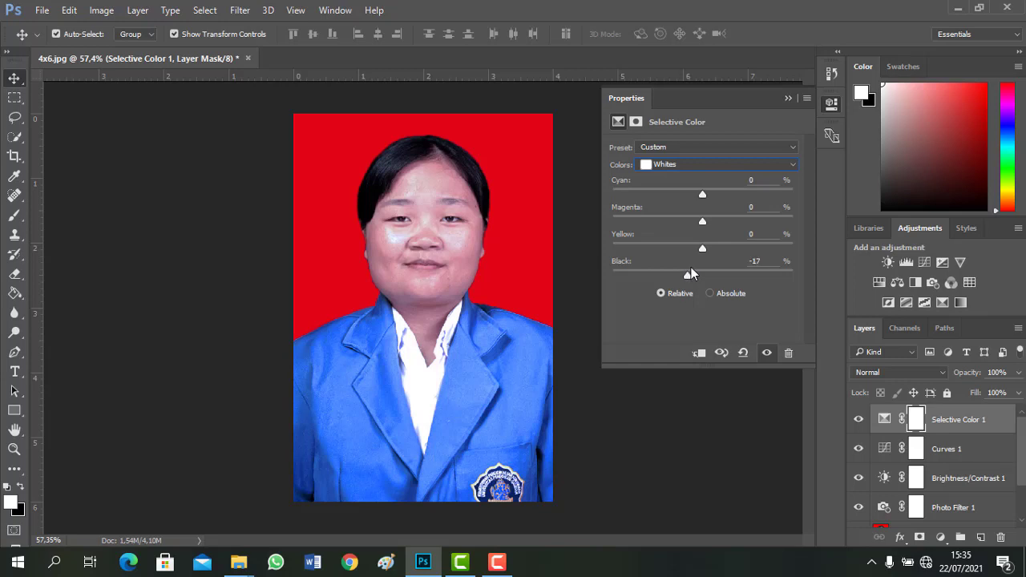
{"action": "left_click", "coordinate": [689, 165]}
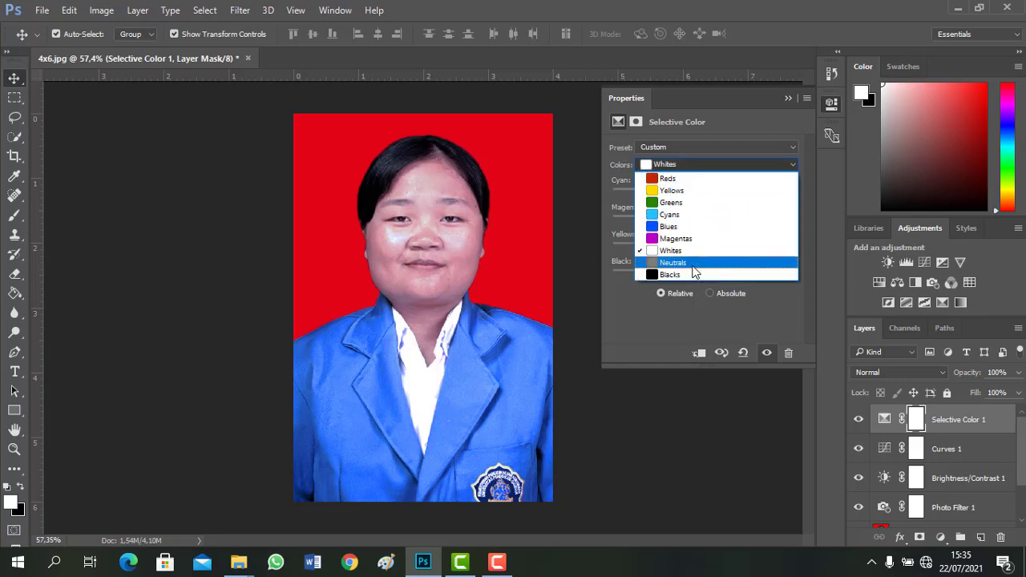
{"action": "left_click", "coordinate": [688, 263]}
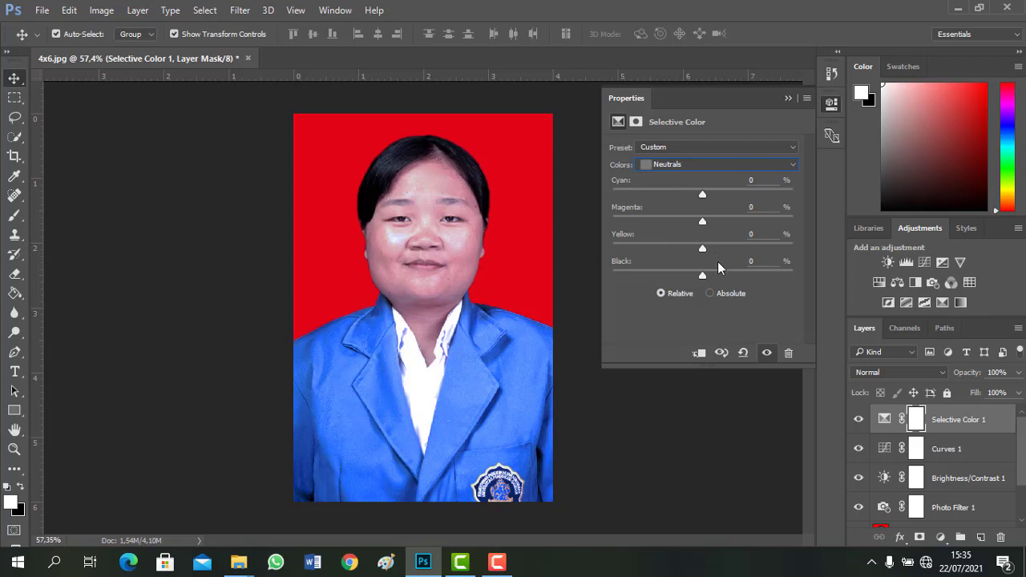
{"action": "left_click_drag", "start_coordinate": [703, 274], "coordinate": [715, 274]}
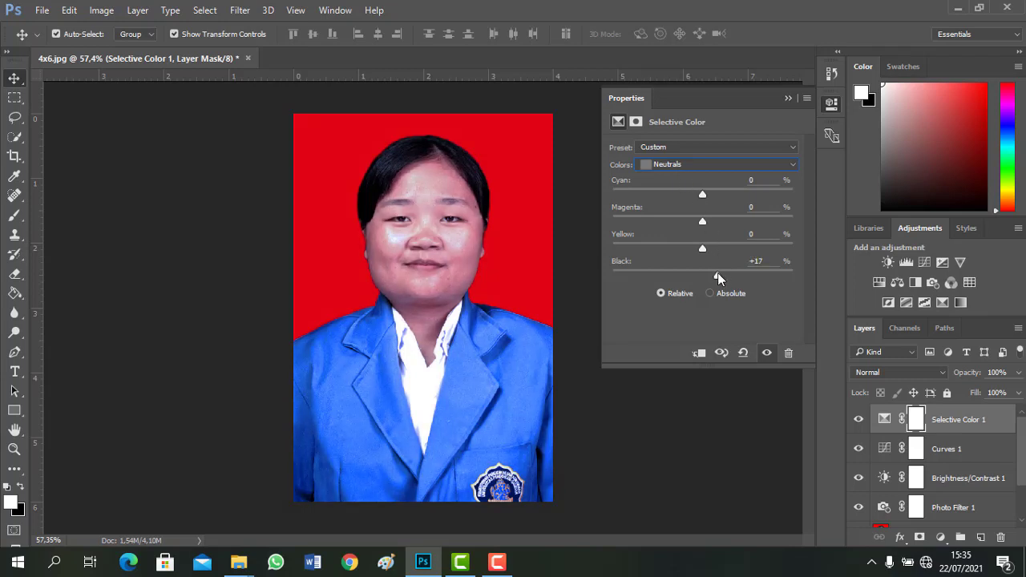
Slightly raise the black amount of the Blacks in Selective Color and close the adjustment's settings.
{"action": "left_click", "coordinate": [664, 163]}
{"action": "left_click", "coordinate": [673, 274]}
{"action": "mouse_move", "coordinate": [703, 275]}
{"action": "left_mouse_down"}
{"action": "mouse_move", "coordinate": [719, 277]}
{"action": "mouse_move", "coordinate": [705, 278]}
{"action": "left_mouse_up"}
{"action": "left_click", "coordinate": [788, 97]}
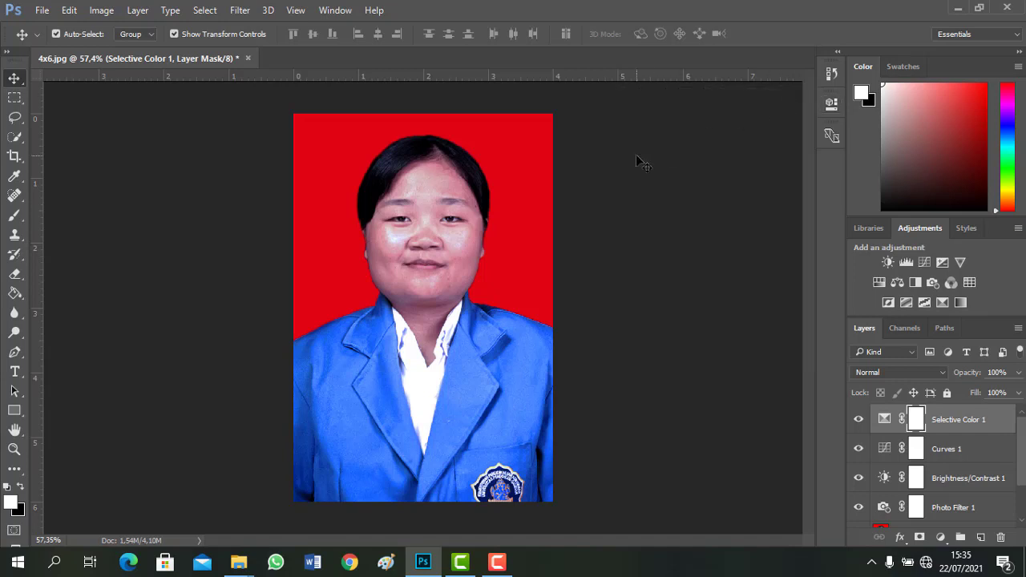
{"action": "scroll", "coordinate": [915, 455], "scroll_direction": "down", "scroll_amount": 2}
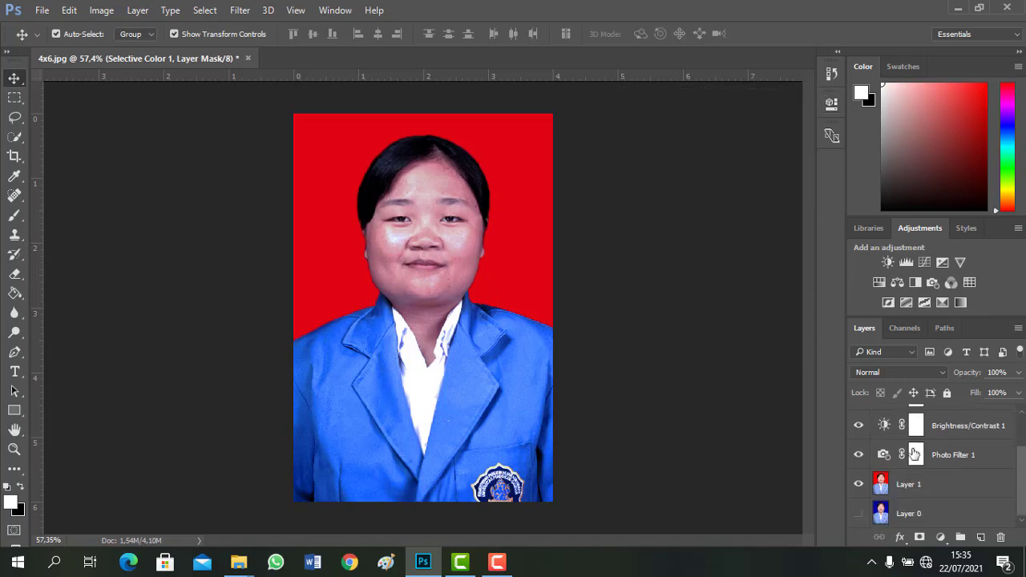
{"action": "scroll", "coordinate": [915, 455], "scroll_direction": "up", "scroll_amount": 2}
{"action": "scroll", "coordinate": [915, 455], "scroll_direction": "down", "scroll_amount": 2}
{"action": "scroll", "coordinate": [940, 464], "scroll_direction": "up", "scroll_amount": 2}
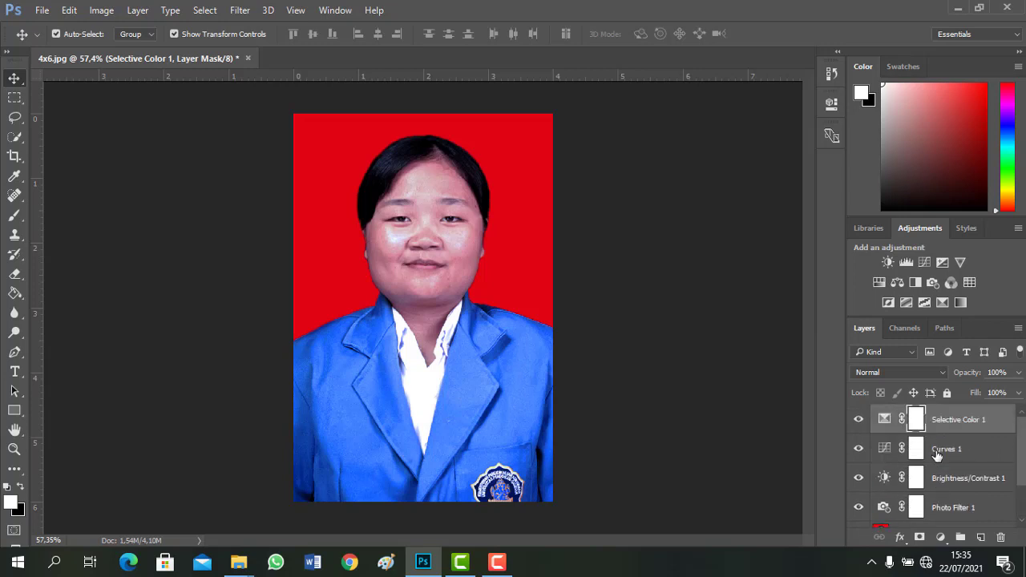
{"action": "scroll", "coordinate": [936, 453], "scroll_direction": "down", "scroll_amount": 1}
{"action": "scroll", "coordinate": [936, 453], "scroll_direction": "up", "scroll_amount": 1}
{"action": "scroll", "coordinate": [1009, 447], "scroll_direction": "down", "scroll_amount": 2}
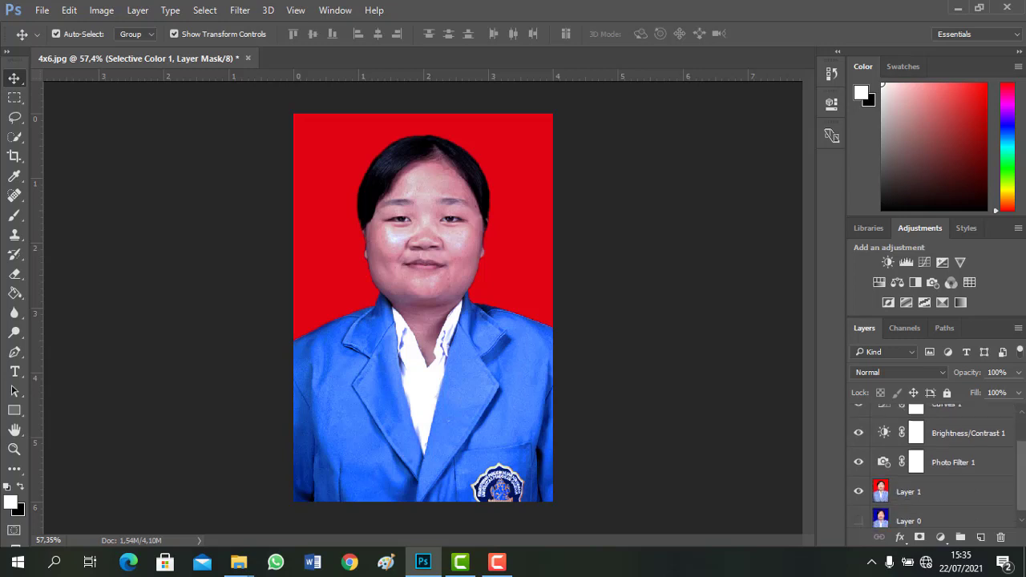
Merge the adjustment layers with Layer 1 into a single layer and make the original Layer 0 visible.
{"action": "scroll", "coordinate": [919, 469], "scroll_direction": "up", "scroll_amount": 2}
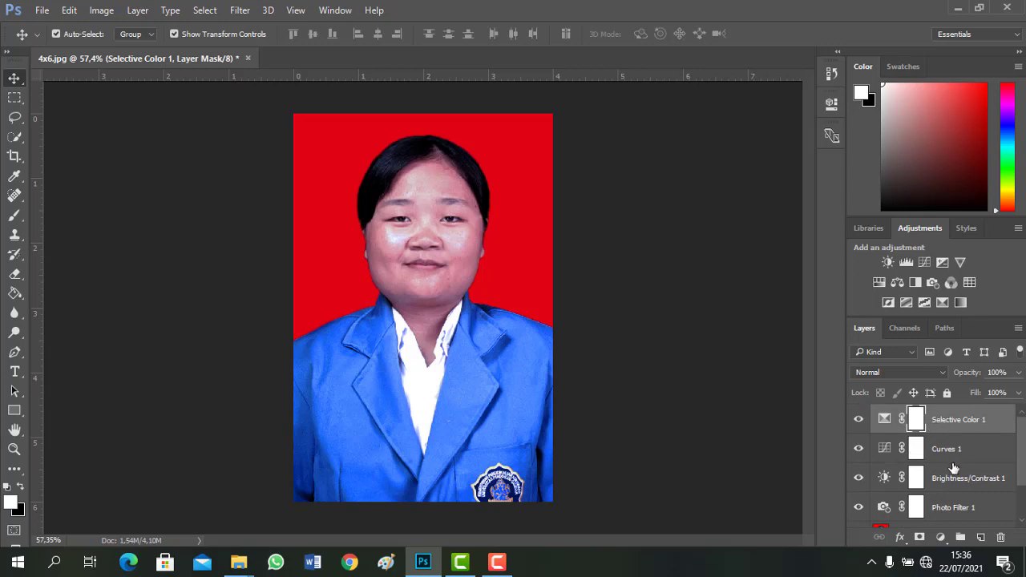
{"action": "scroll", "coordinate": [953, 467], "scroll_direction": "down", "scroll_amount": 2}
{"action": "left_click", "coordinate": [910, 486]}
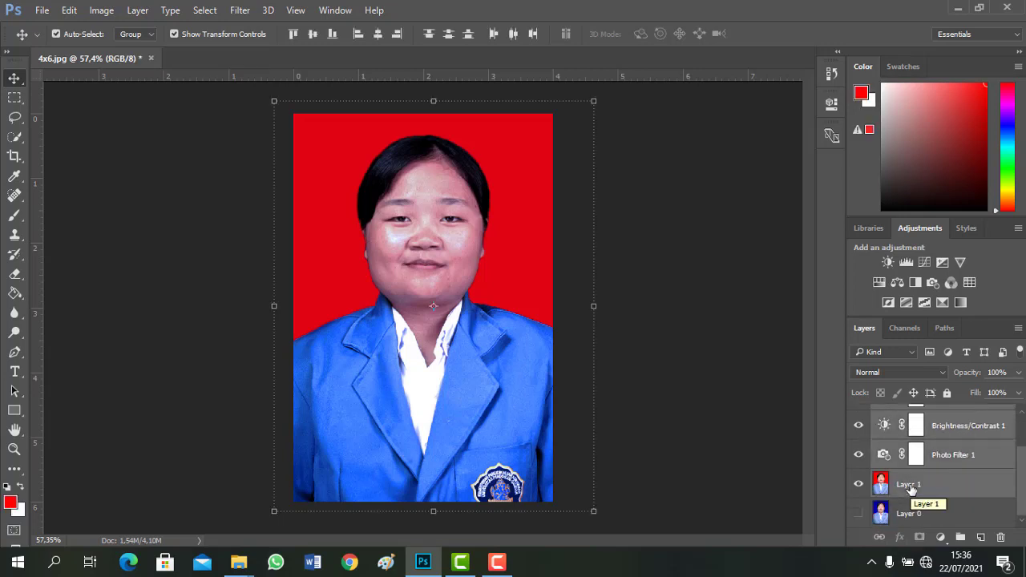
{"action": "key", "text": "ctrl"}
{"action": "key", "text": "ctrl+shift+e"}
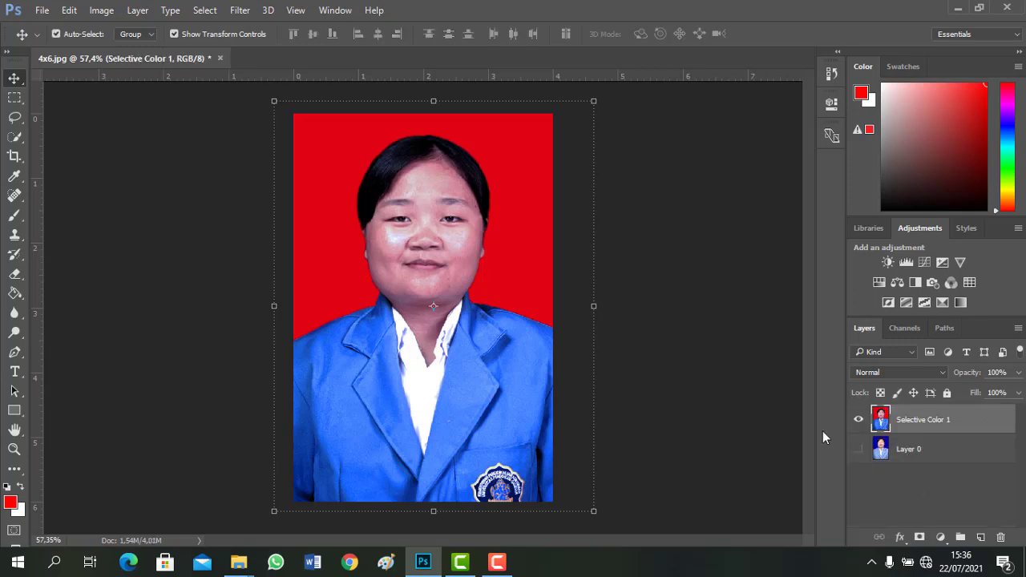
{"action": "left_click", "coordinate": [683, 242]}
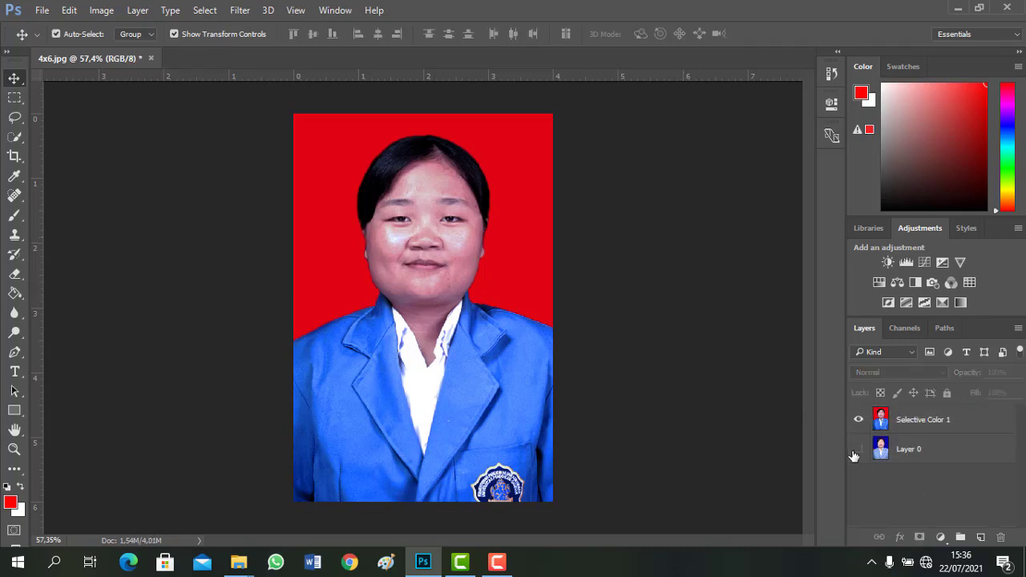
{"action": "mouse_move", "coordinate": [925, 449]}
{"action": "left_mouse_down"}
{"action": "mouse_move", "coordinate": [920, 411]}
{"action": "mouse_move", "coordinate": [935, 452]}
{"action": "left_mouse_up"}
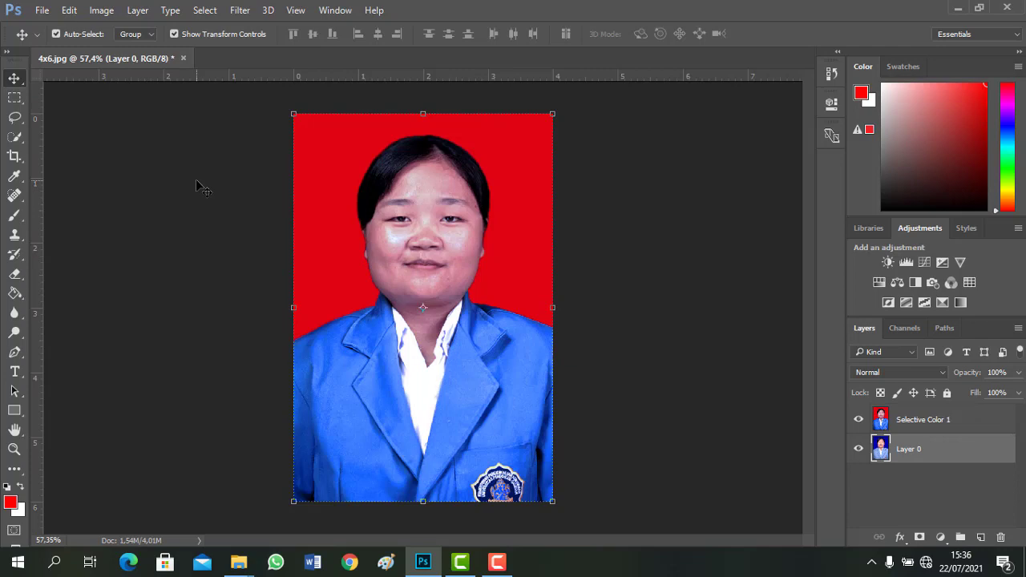
{"action": "left_click", "coordinate": [217, 192]}
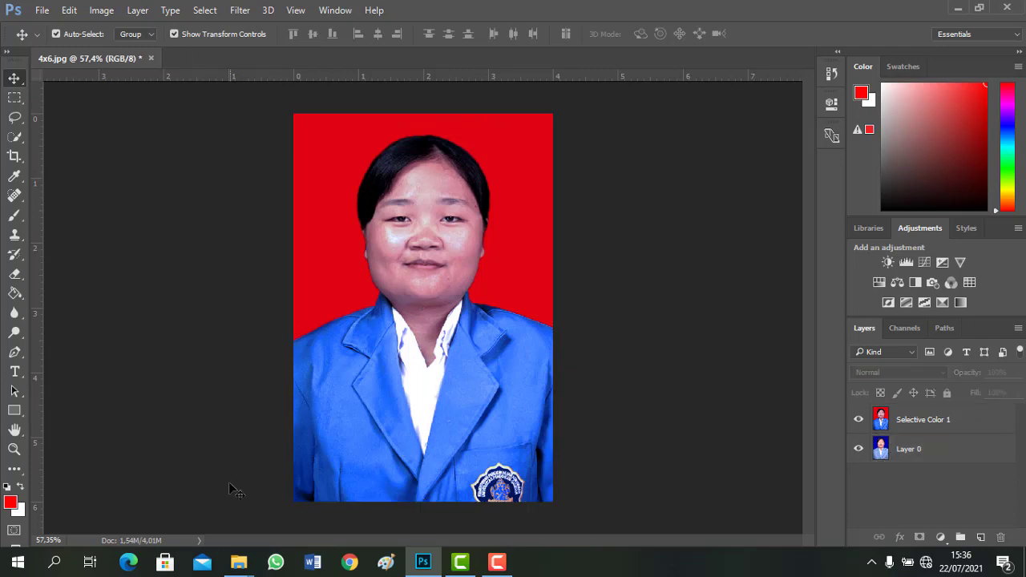
Open the Konsep-Kurikulum-Berbasis-Kompetensi-626x391 image from the Downloads folder as a new document and unlock its Background layer.
{"action": "mouse_move", "coordinate": [239, 561]}
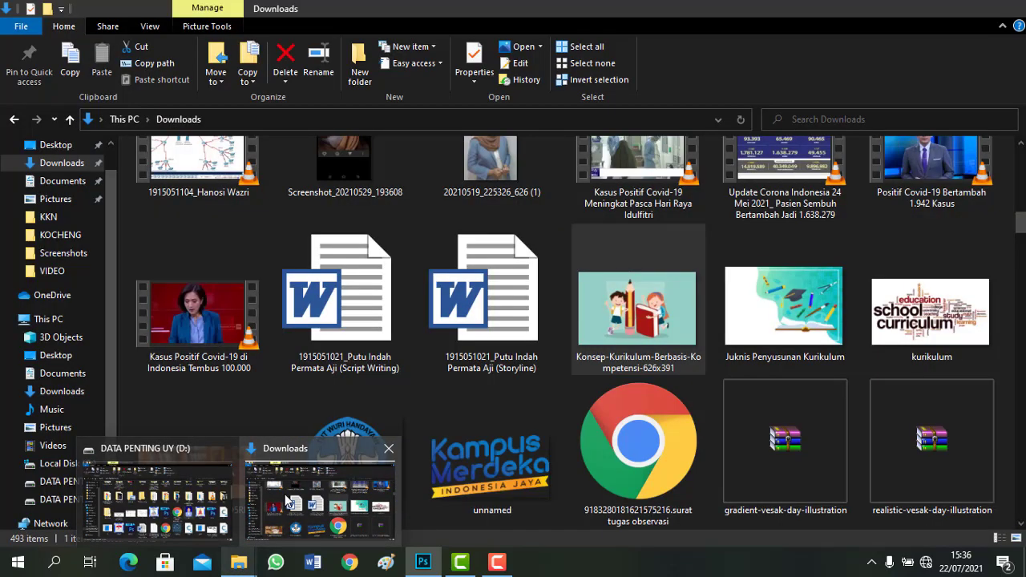
{"action": "left_click", "coordinate": [288, 502]}
{"action": "left_click_drag", "start_coordinate": [641, 312], "coordinate": [360, 52]}
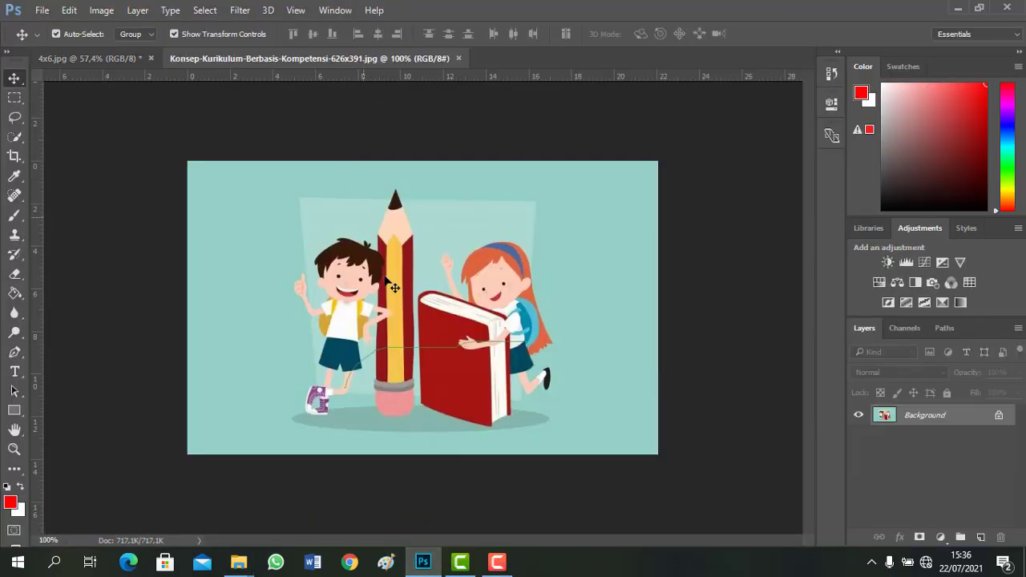
{"action": "scroll", "coordinate": [373, 303], "scroll_direction": "up", "scroll_amount": 2}
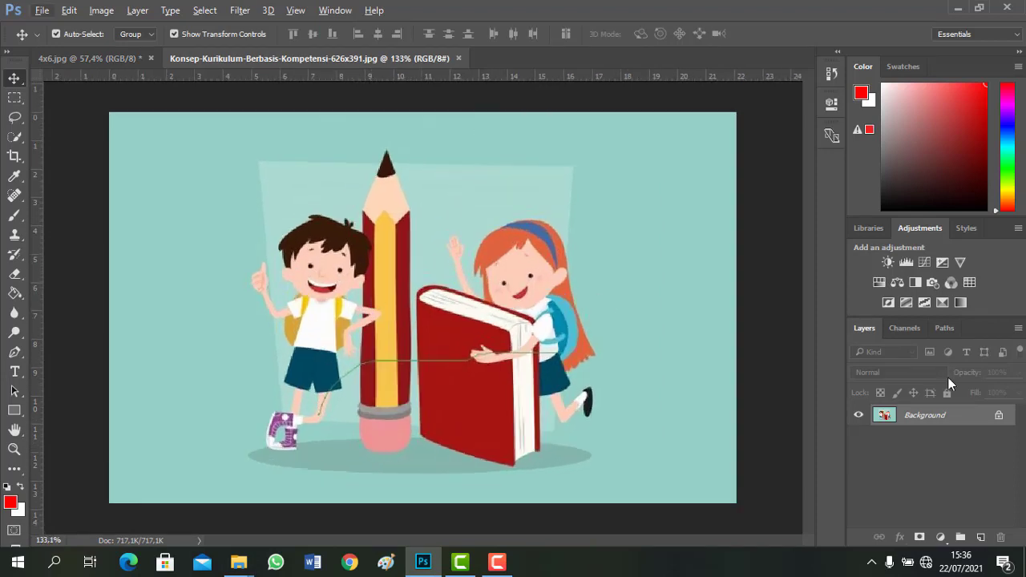
{"action": "left_click", "coordinate": [1001, 415]}
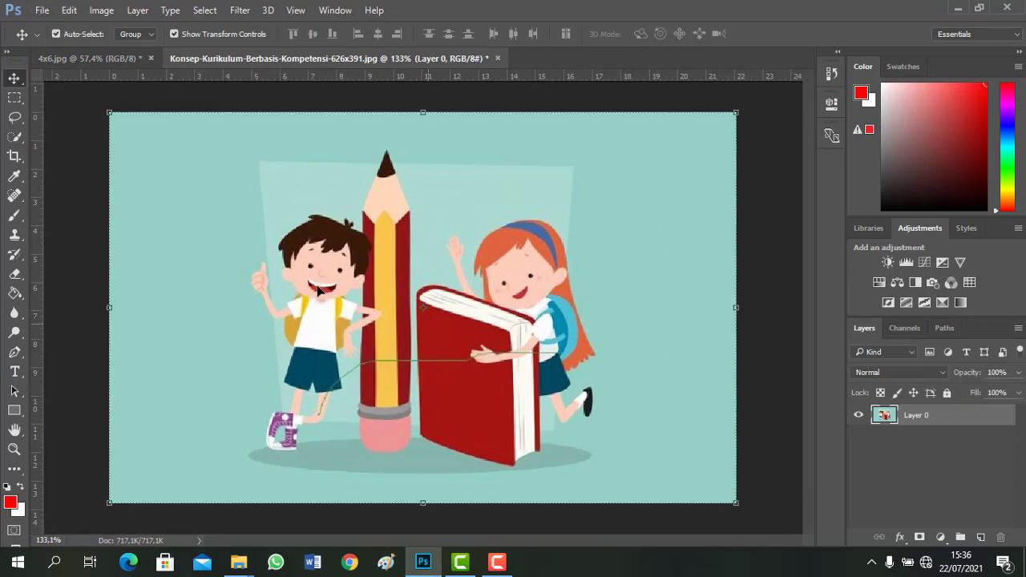
Select the cartoon boy's face and hair with the Quick Selection tool.
{"action": "left_click", "coordinate": [14, 136]}
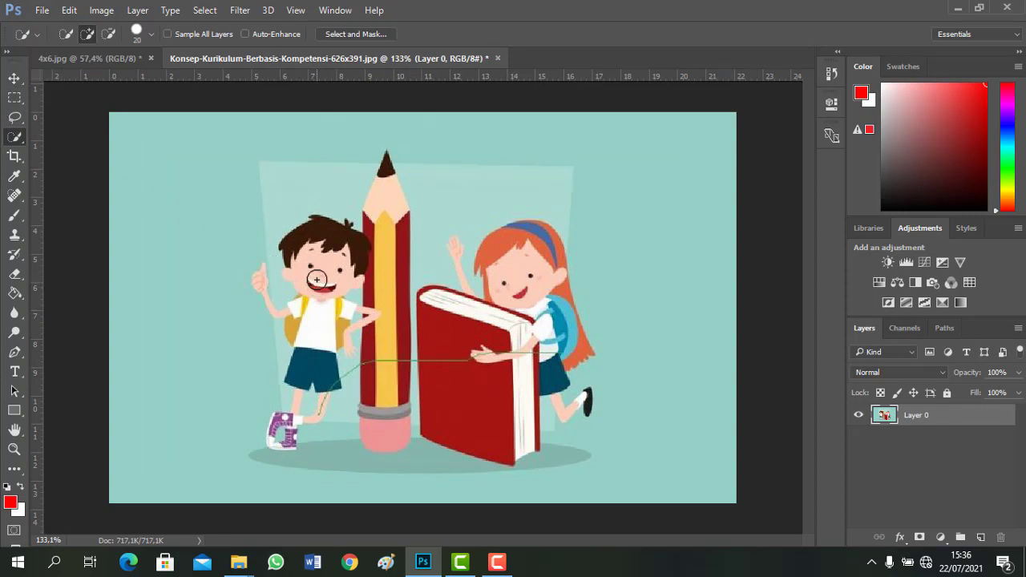
{"action": "left_click_drag", "start_coordinate": [316, 277], "coordinate": [299, 258]}
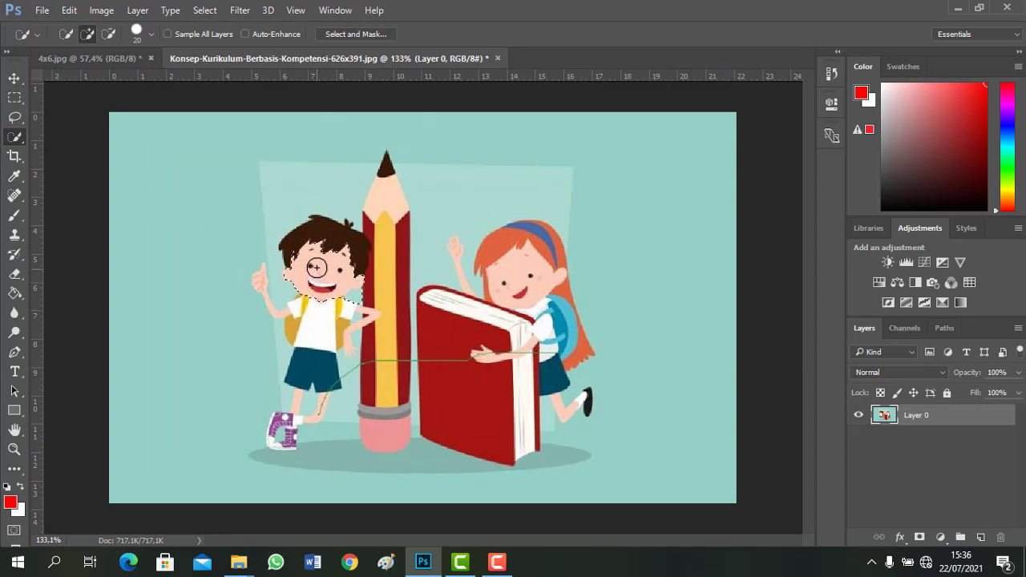
{"action": "right_click", "coordinate": [24, 138]}
{"action": "left_click", "coordinate": [18, 138]}
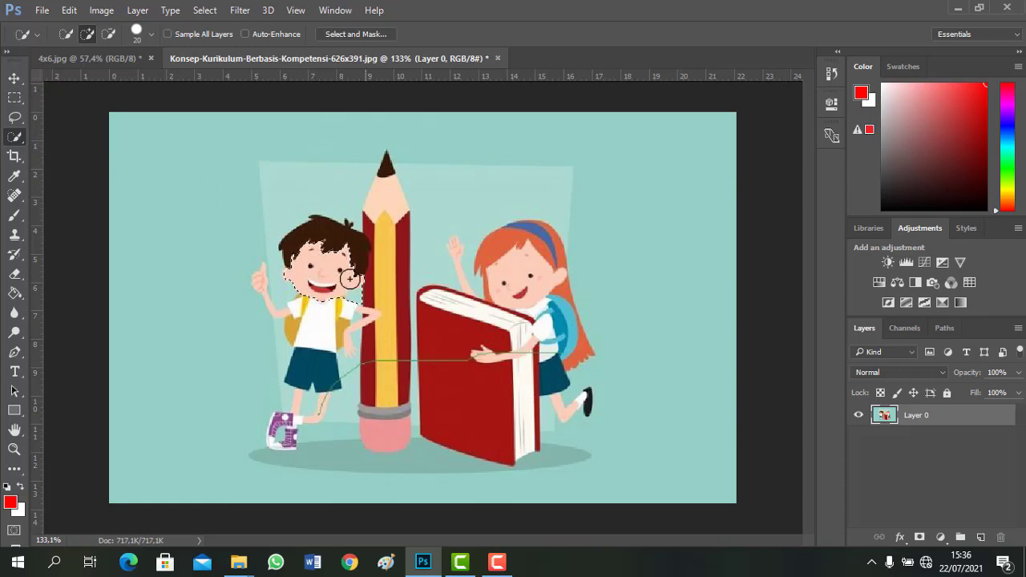
{"action": "left_click_drag", "start_coordinate": [338, 263], "coordinate": [330, 244]}
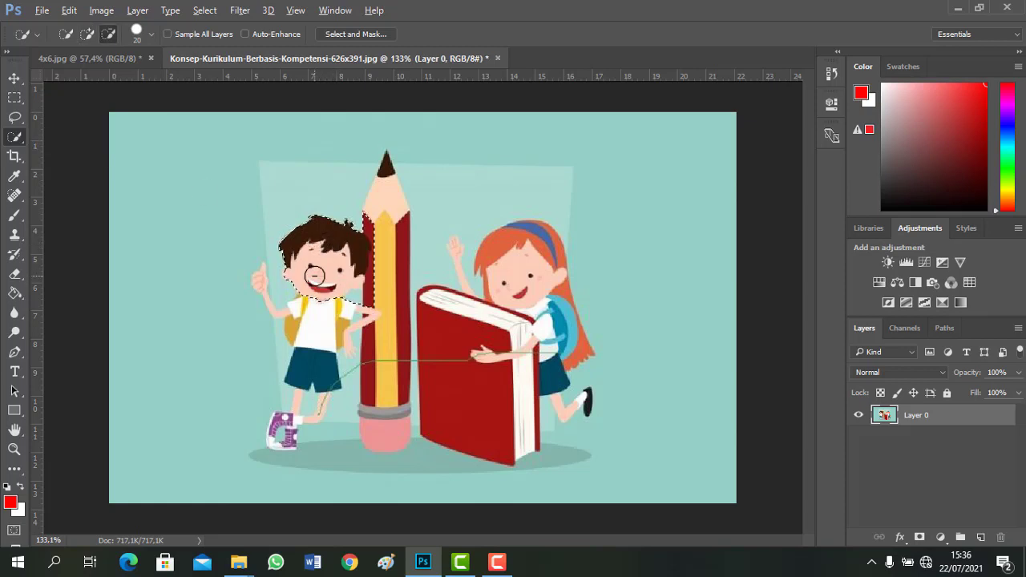
Extend the selection over the boy's shirt, backpack and both arms, using a smaller selection brush.
{"action": "scroll", "coordinate": [329, 243], "scroll_direction": "up", "scroll_amount": 5}
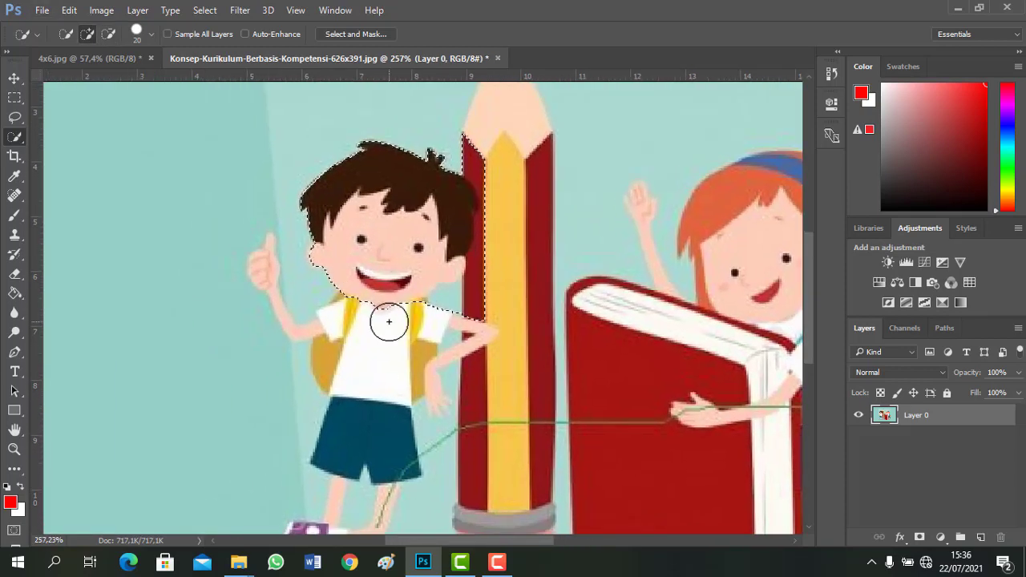
{"action": "mouse_move", "coordinate": [385, 318]}
{"action": "left_mouse_down"}
{"action": "mouse_move", "coordinate": [346, 326]}
{"action": "mouse_move", "coordinate": [359, 322]}
{"action": "mouse_move", "coordinate": [346, 326]}
{"action": "mouse_move", "coordinate": [359, 315]}
{"action": "mouse_move", "coordinate": [350, 310]}
{"action": "mouse_move", "coordinate": [349, 337]}
{"action": "mouse_move", "coordinate": [316, 331]}
{"action": "mouse_move", "coordinate": [389, 324]}
{"action": "left_mouse_up"}
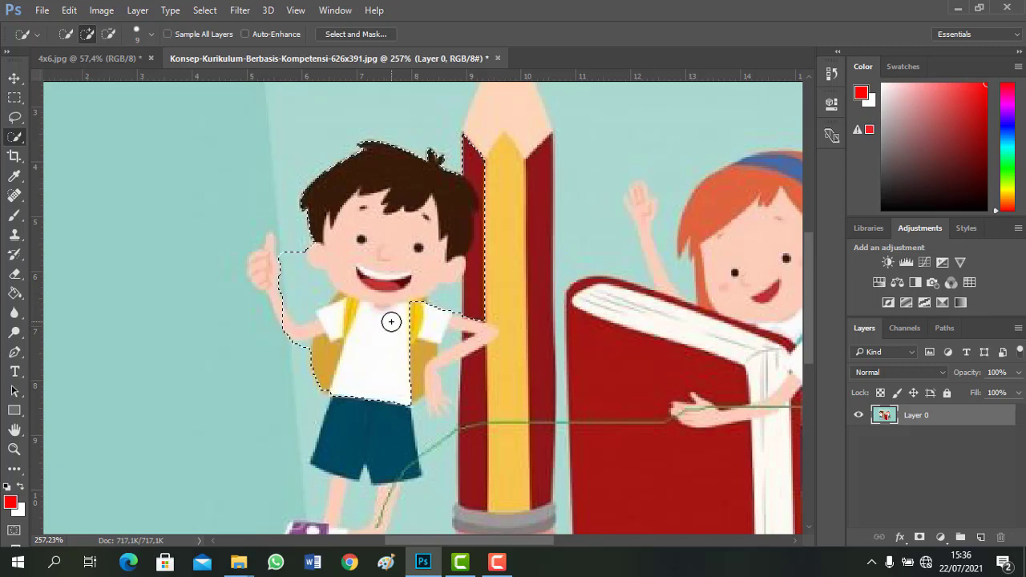
{"action": "key", "text": "bracketleft"}
{"action": "key", "text": "bracketleft"}
{"action": "key", "text": "bracketleft"}
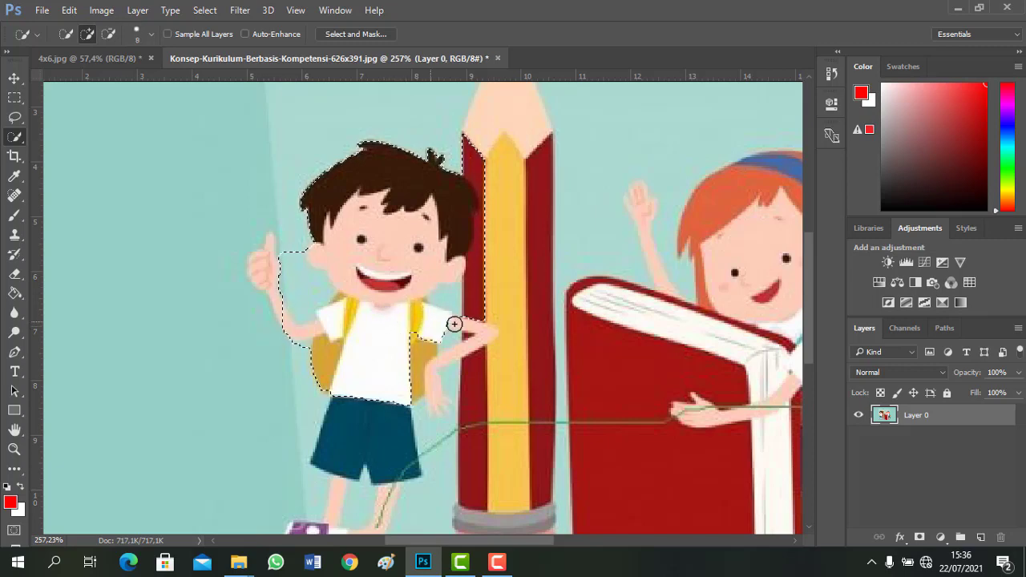
{"action": "mouse_move", "coordinate": [471, 327]}
{"action": "left_mouse_down"}
{"action": "mouse_move", "coordinate": [483, 330]}
{"action": "mouse_move", "coordinate": [442, 361]}
{"action": "left_mouse_up"}
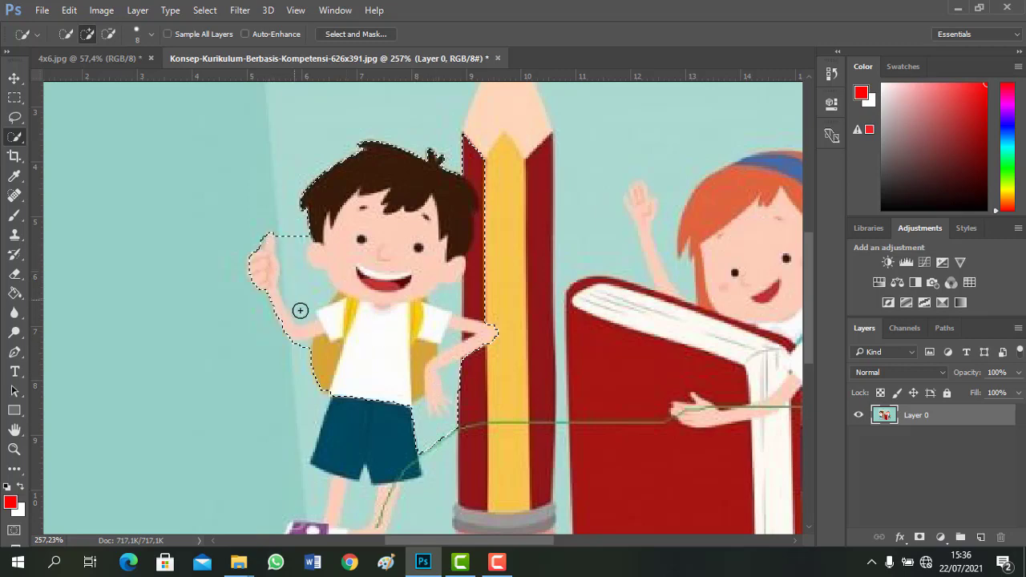
Add the boy's shorts, legs and purple shoe to the selection.
{"action": "left_click_drag", "start_coordinate": [361, 371], "coordinate": [364, 445]}
{"action": "left_click_drag", "start_coordinate": [366, 402], "coordinate": [388, 268]}
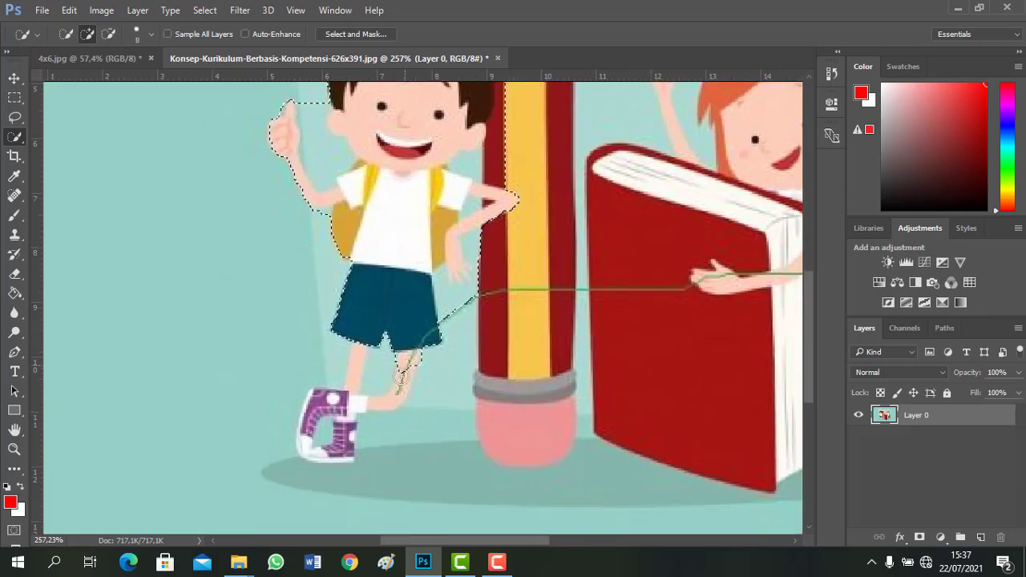
{"action": "left_click_drag", "start_coordinate": [402, 377], "coordinate": [392, 391]}
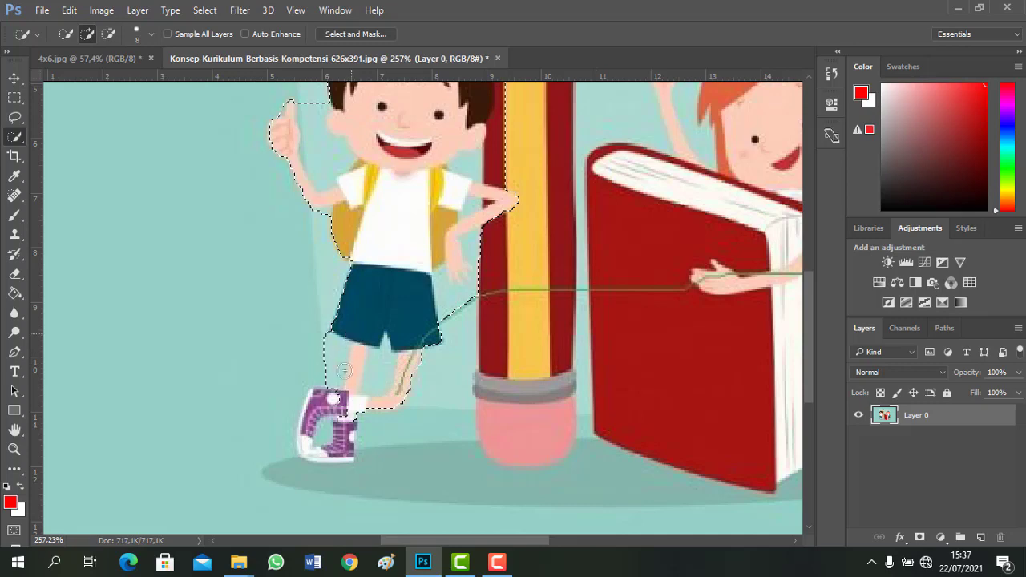
{"action": "mouse_move", "coordinate": [320, 401]}
{"action": "left_mouse_down"}
{"action": "mouse_move", "coordinate": [332, 404]}
{"action": "mouse_move", "coordinate": [312, 443]}
{"action": "left_mouse_up"}
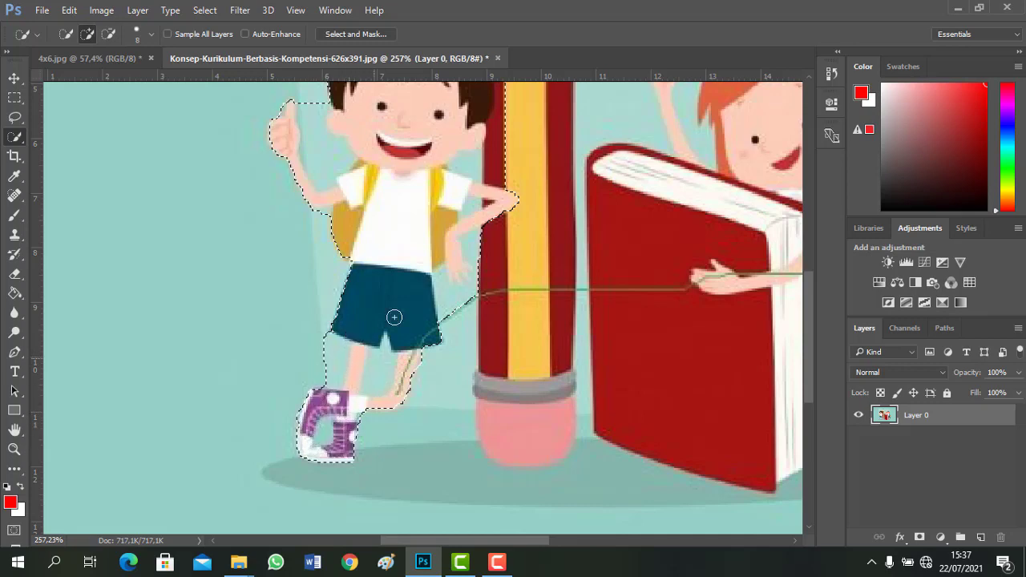
Copy the selected boy to a new layer and hide the original Layer 0.
{"action": "scroll", "coordinate": [394, 318], "scroll_direction": "down", "scroll_amount": 4}
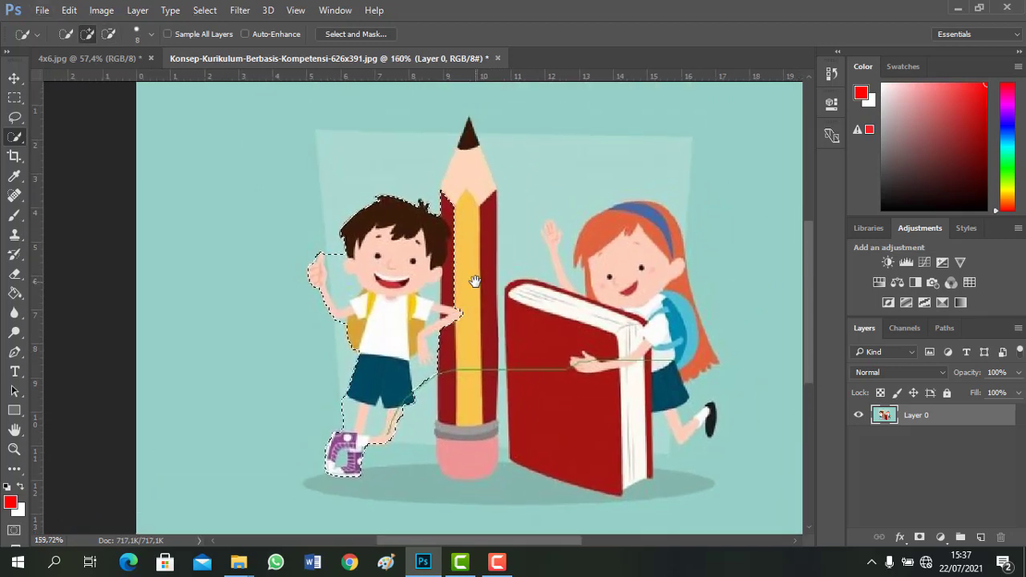
{"action": "scroll", "coordinate": [425, 301], "scroll_direction": "up", "scroll_amount": 3}
{"action": "left_click", "coordinate": [15, 77]}
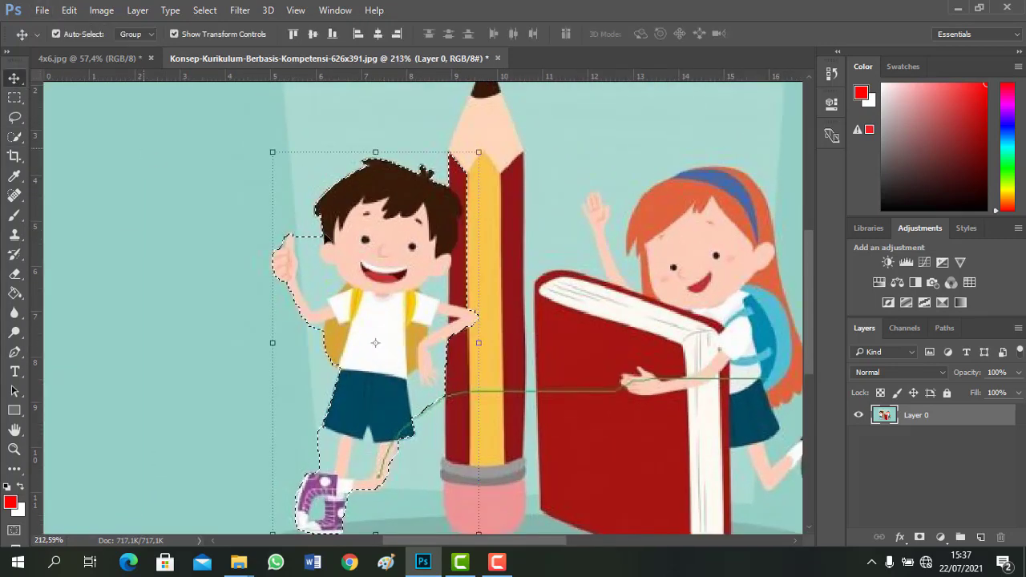
{"action": "left_click", "coordinate": [15, 136]}
{"action": "key", "text": "ctrl+j"}
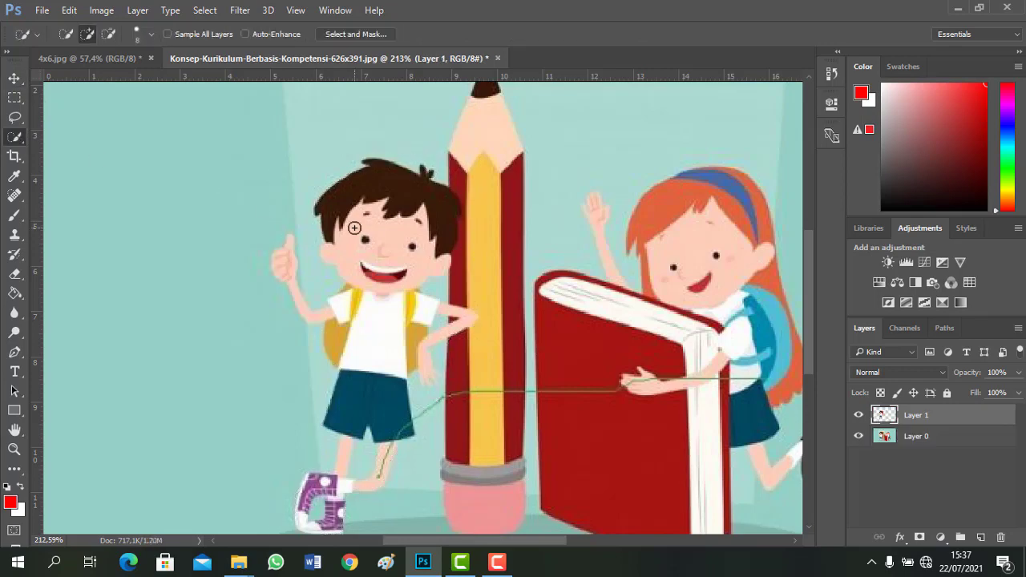
{"action": "left_click", "coordinate": [859, 437]}
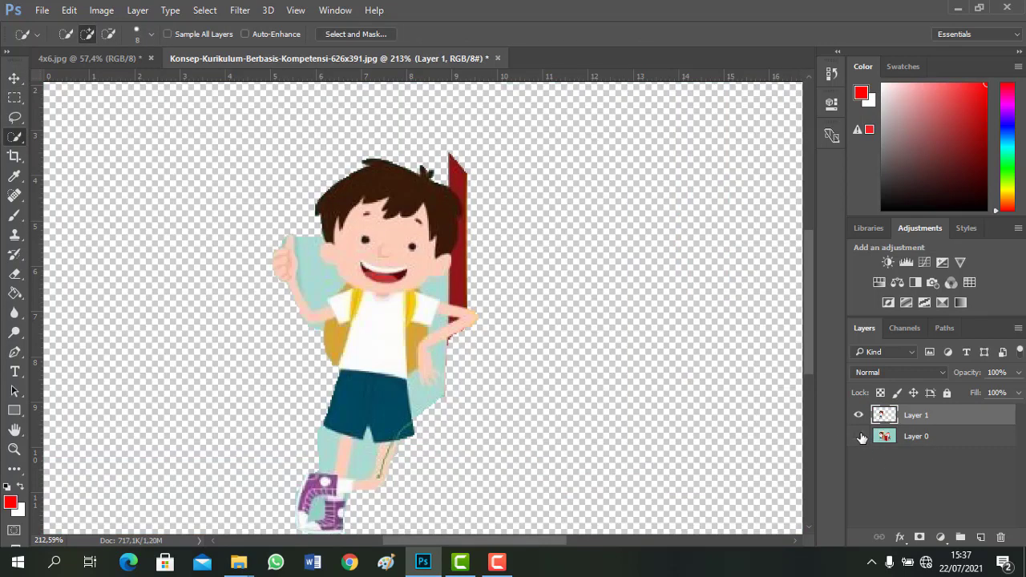
{"action": "scroll", "coordinate": [568, 323], "scroll_direction": "down", "scroll_amount": 2}
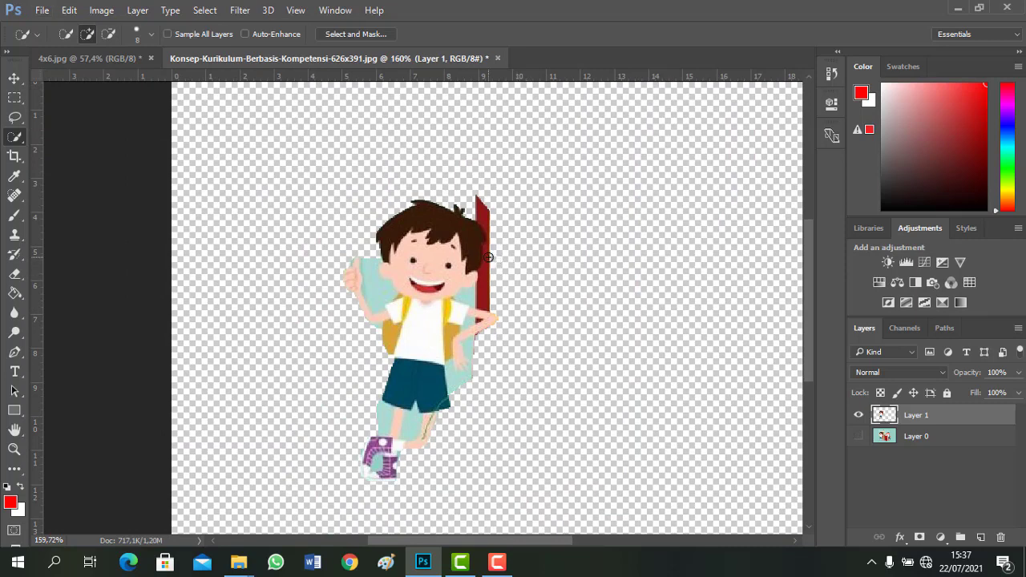
{"action": "scroll", "coordinate": [488, 257], "scroll_direction": "up", "scroll_amount": 4}
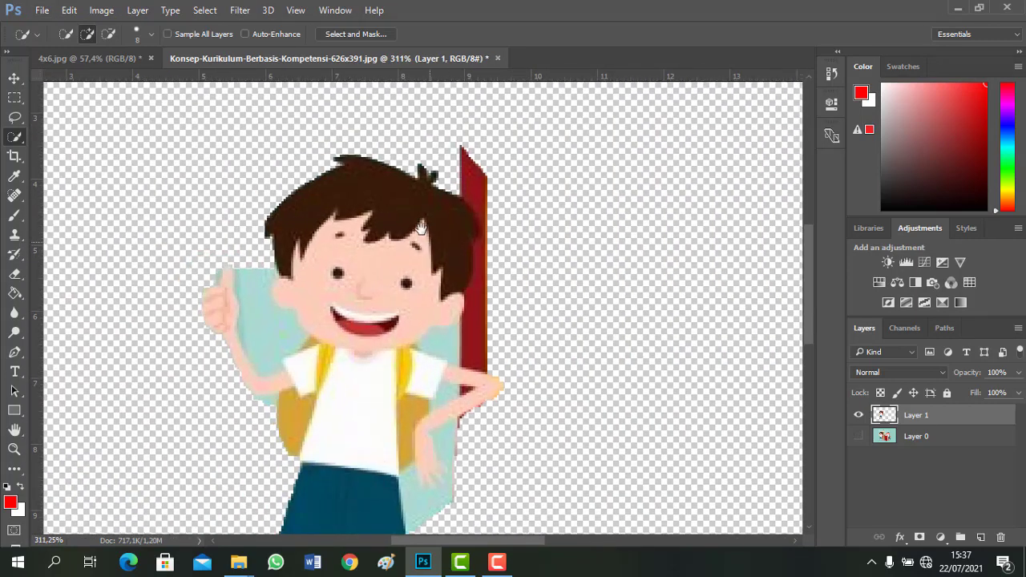
{"action": "left_click_drag", "start_coordinate": [421, 229], "coordinate": [417, 205]}
{"action": "left_click", "coordinate": [15, 77]}
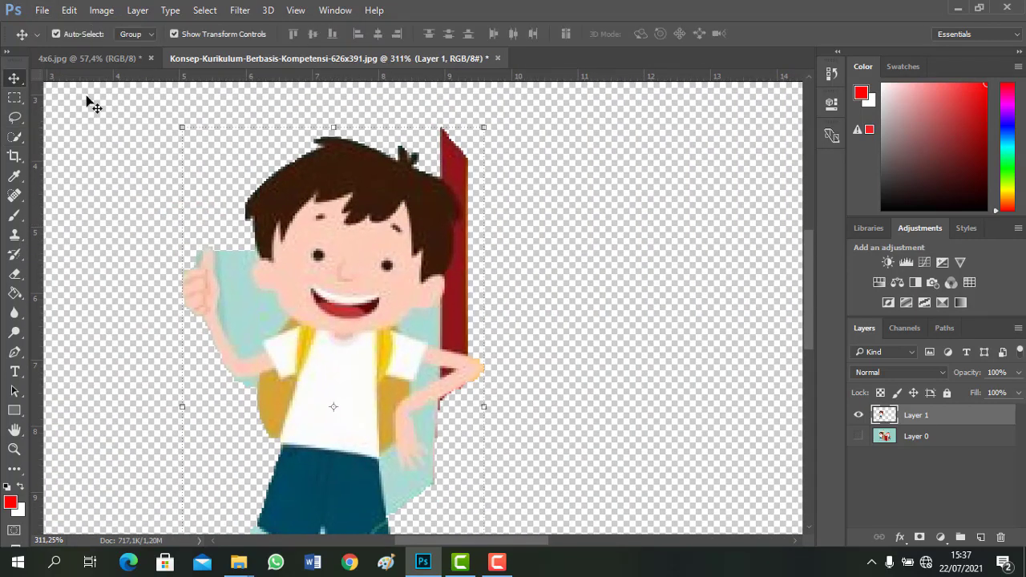
{"action": "left_click", "coordinate": [531, 193]}
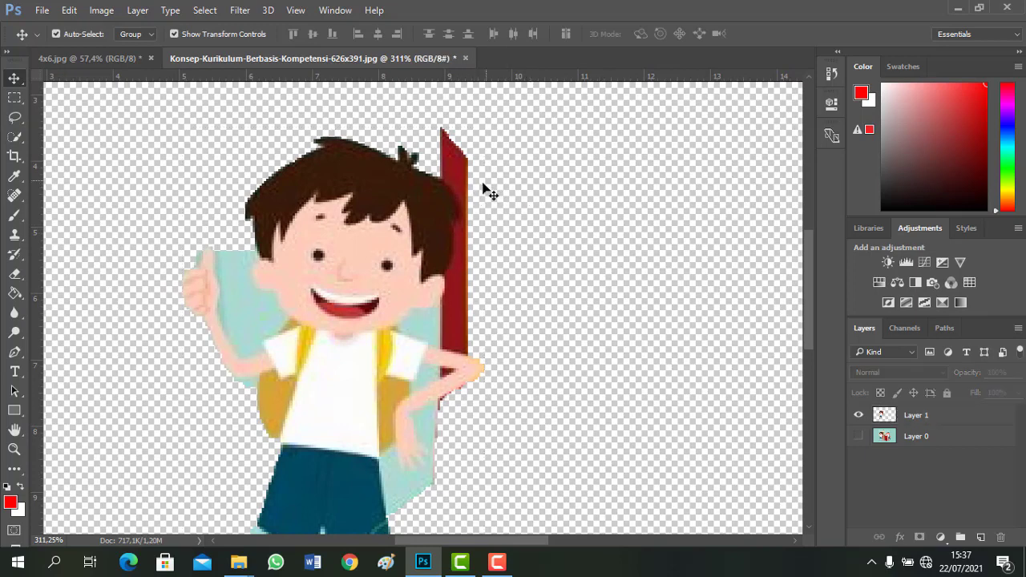
On Layer 1, erase the upper part of the red pencil strip beside the boy's hair with a size 10 Eraser.
{"action": "left_click", "coordinate": [953, 414]}
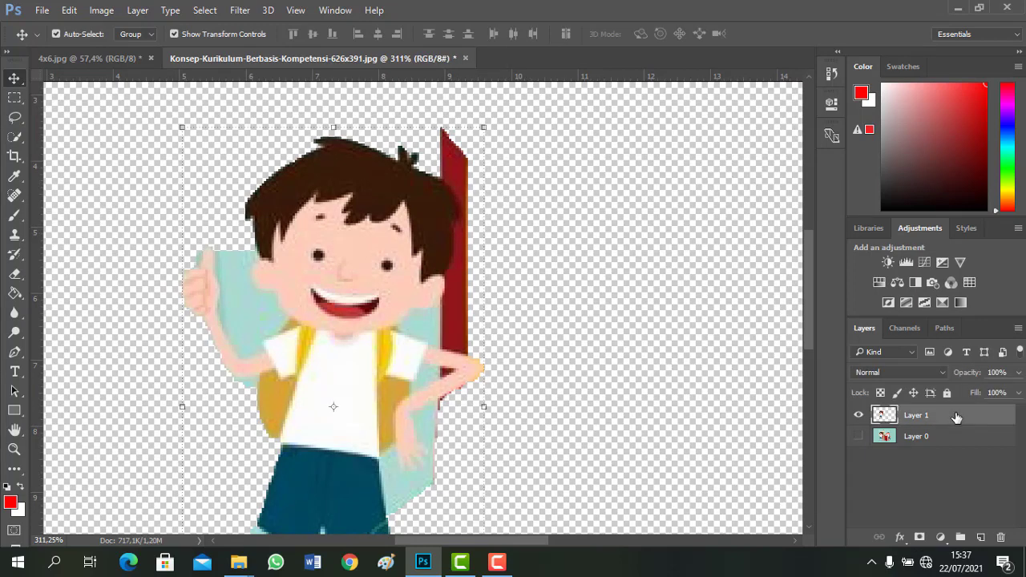
{"action": "left_click", "coordinate": [18, 276]}
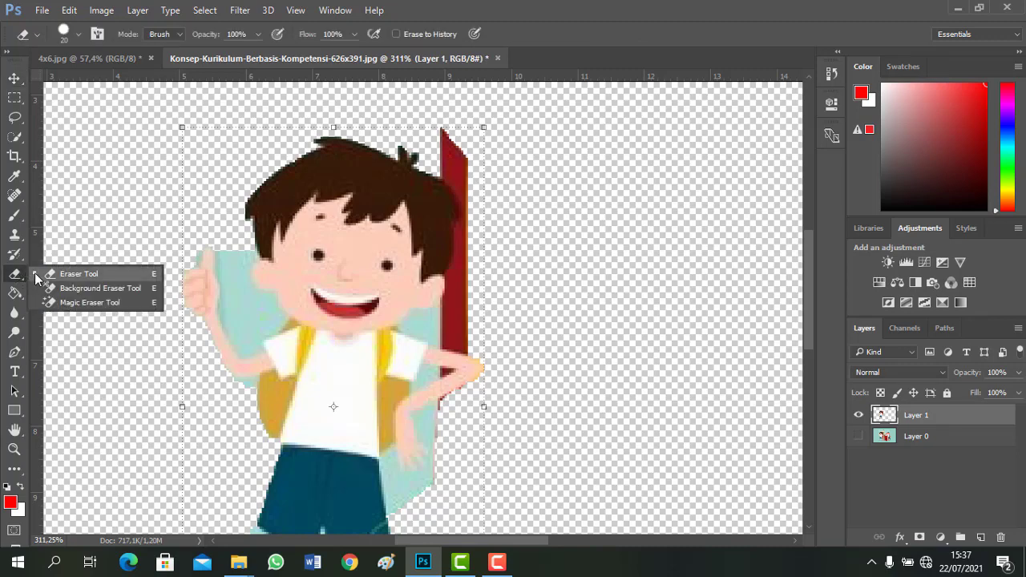
{"action": "left_click", "coordinate": [35, 276]}
{"action": "scroll", "coordinate": [413, 166], "scroll_direction": "up", "scroll_amount": 2}
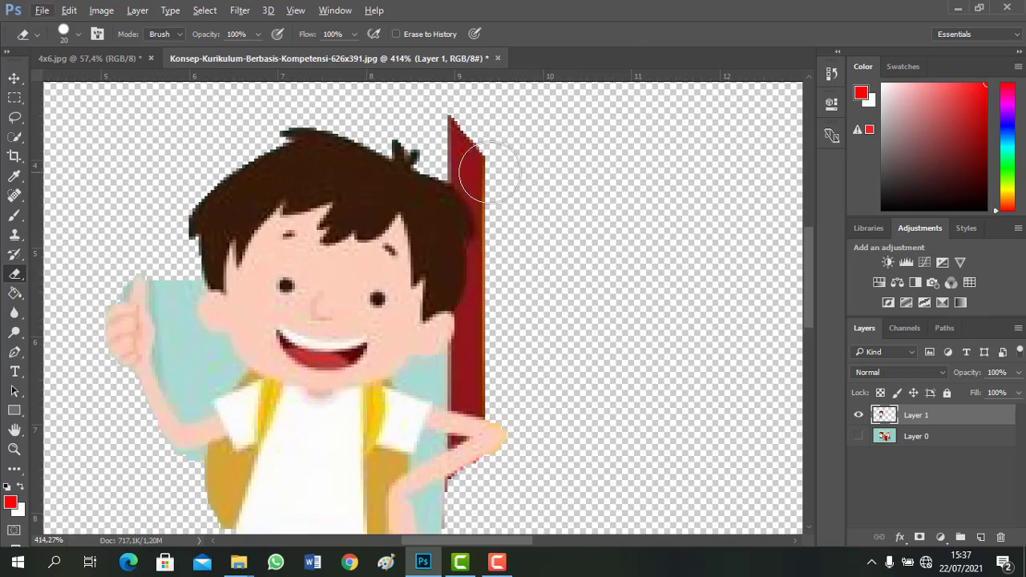
{"action": "scroll", "coordinate": [490, 172], "scroll_direction": "up", "scroll_amount": 2}
{"action": "scroll", "coordinate": [490, 173], "scroll_direction": "right", "scroll_amount": 1}
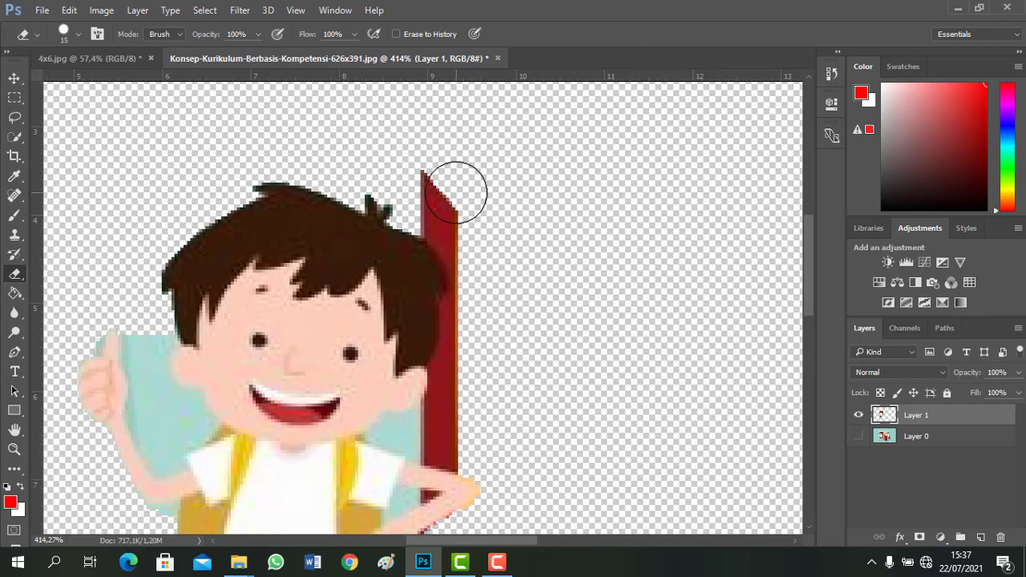
{"action": "key", "text": "bracketleft"}
{"action": "mouse_move", "coordinate": [439, 187]}
{"action": "left_mouse_down"}
{"action": "mouse_move", "coordinate": [468, 240]}
{"action": "mouse_move", "coordinate": [428, 206]}
{"action": "mouse_move", "coordinate": [465, 249]}
{"action": "mouse_move", "coordinate": [443, 218]}
{"action": "mouse_move", "coordinate": [459, 243]}
{"action": "mouse_move", "coordinate": [429, 216]}
{"action": "mouse_move", "coordinate": [467, 263]}
{"action": "mouse_move", "coordinate": [437, 226]}
{"action": "mouse_move", "coordinate": [462, 256]}
{"action": "mouse_move", "coordinate": [465, 311]}
{"action": "mouse_move", "coordinate": [473, 276]}
{"action": "mouse_move", "coordinate": [464, 315]}
{"action": "mouse_move", "coordinate": [448, 241]}
{"action": "left_mouse_up"}
Erase the rest of the red strip above the bent arm and the teal background between the raised hand and the head.
{"action": "key", "text": "space"}
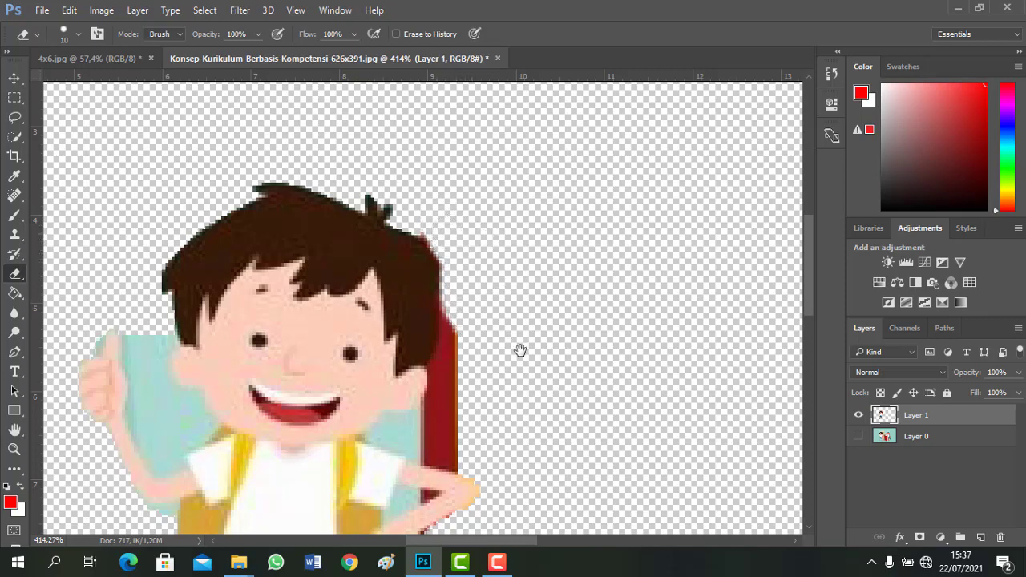
{"action": "mouse_move", "coordinate": [521, 350]}
{"action": "left_mouse_down"}
{"action": "mouse_move", "coordinate": [483, 272]}
{"action": "mouse_move", "coordinate": [477, 301]}
{"action": "mouse_move", "coordinate": [475, 254]}
{"action": "mouse_move", "coordinate": [462, 366]}
{"action": "mouse_move", "coordinate": [465, 348]}
{"action": "mouse_move", "coordinate": [455, 355]}
{"action": "mouse_move", "coordinate": [470, 345]}
{"action": "mouse_move", "coordinate": [456, 351]}
{"action": "mouse_move", "coordinate": [462, 337]}
{"action": "mouse_move", "coordinate": [449, 357]}
{"action": "mouse_move", "coordinate": [472, 371]}
{"action": "mouse_move", "coordinate": [447, 371]}
{"action": "mouse_move", "coordinate": [474, 379]}
{"action": "mouse_move", "coordinate": [449, 378]}
{"action": "mouse_move", "coordinate": [473, 390]}
{"action": "mouse_move", "coordinate": [455, 386]}
{"action": "mouse_move", "coordinate": [478, 395]}
{"action": "mouse_move", "coordinate": [450, 380]}
{"action": "mouse_move", "coordinate": [482, 394]}
{"action": "mouse_move", "coordinate": [441, 381]}
{"action": "left_mouse_up"}
{"action": "left_click_drag", "start_coordinate": [466, 350], "coordinate": [625, 294]}
{"action": "mouse_move", "coordinate": [332, 220]}
{"action": "left_mouse_down"}
{"action": "mouse_move", "coordinate": [330, 263]}
{"action": "mouse_move", "coordinate": [336, 212]}
{"action": "mouse_move", "coordinate": [326, 260]}
{"action": "mouse_move", "coordinate": [316, 221]}
{"action": "mouse_move", "coordinate": [315, 260]}
{"action": "mouse_move", "coordinate": [305, 201]}
{"action": "mouse_move", "coordinate": [292, 193]}
{"action": "mouse_move", "coordinate": [261, 225]}
{"action": "mouse_move", "coordinate": [282, 196]}
{"action": "mouse_move", "coordinate": [326, 283]}
{"action": "mouse_move", "coordinate": [335, 286]}
{"action": "mouse_move", "coordinate": [332, 272]}
{"action": "mouse_move", "coordinate": [359, 300]}
{"action": "mouse_move", "coordinate": [348, 302]}
{"action": "mouse_move", "coordinate": [357, 290]}
{"action": "mouse_move", "coordinate": [366, 296]}
{"action": "mouse_move", "coordinate": [348, 324]}
{"action": "mouse_move", "coordinate": [330, 298]}
{"action": "mouse_move", "coordinate": [338, 324]}
{"action": "mouse_move", "coordinate": [319, 278]}
{"action": "mouse_move", "coordinate": [328, 321]}
{"action": "mouse_move", "coordinate": [330, 307]}
{"action": "mouse_move", "coordinate": [354, 308]}
{"action": "left_mouse_up"}
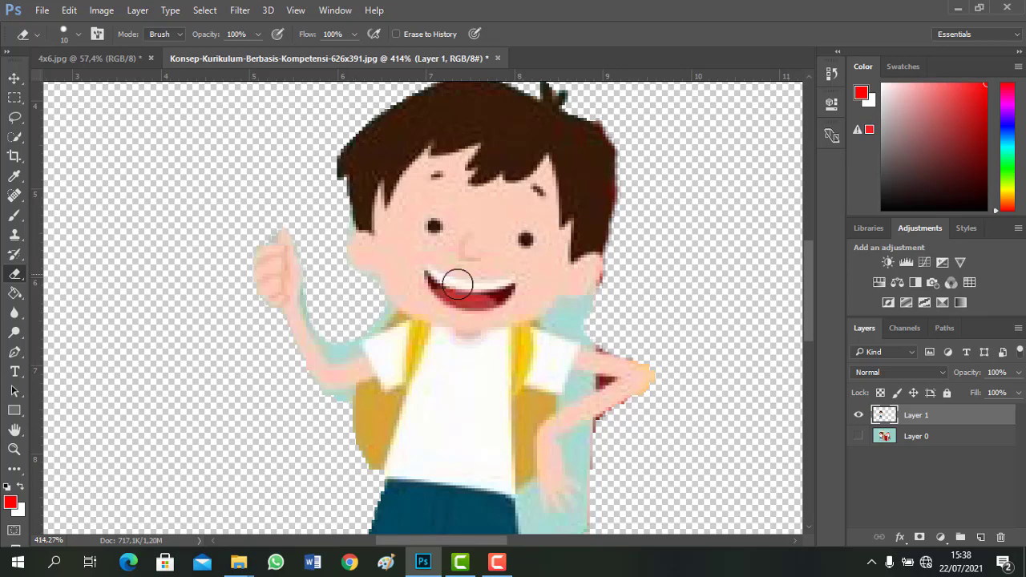
Erase the leftover teal background below the boy's bent arm and beside his shorts on Layer 1.
{"action": "scroll", "coordinate": [457, 284], "scroll_direction": "down", "scroll_amount": 4}
{"action": "scroll", "coordinate": [499, 220], "scroll_direction": "right", "scroll_amount": 2}
{"action": "mouse_move", "coordinate": [522, 424]}
{"action": "left_mouse_down"}
{"action": "mouse_move", "coordinate": [540, 319]}
{"action": "mouse_move", "coordinate": [523, 329]}
{"action": "mouse_move", "coordinate": [555, 308]}
{"action": "left_mouse_up"}
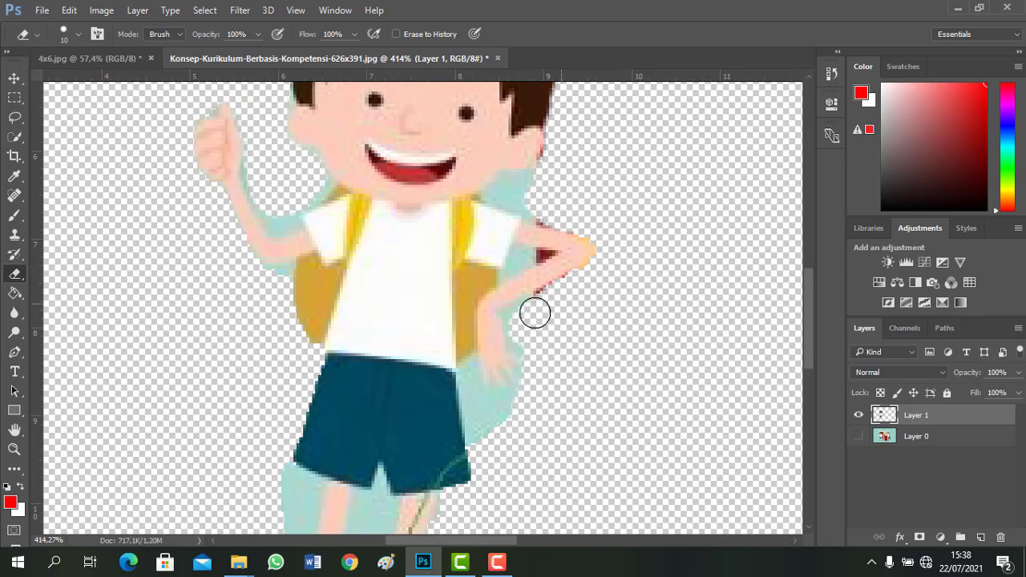
{"action": "scroll", "coordinate": [531, 308], "scroll_direction": "down", "scroll_amount": 4}
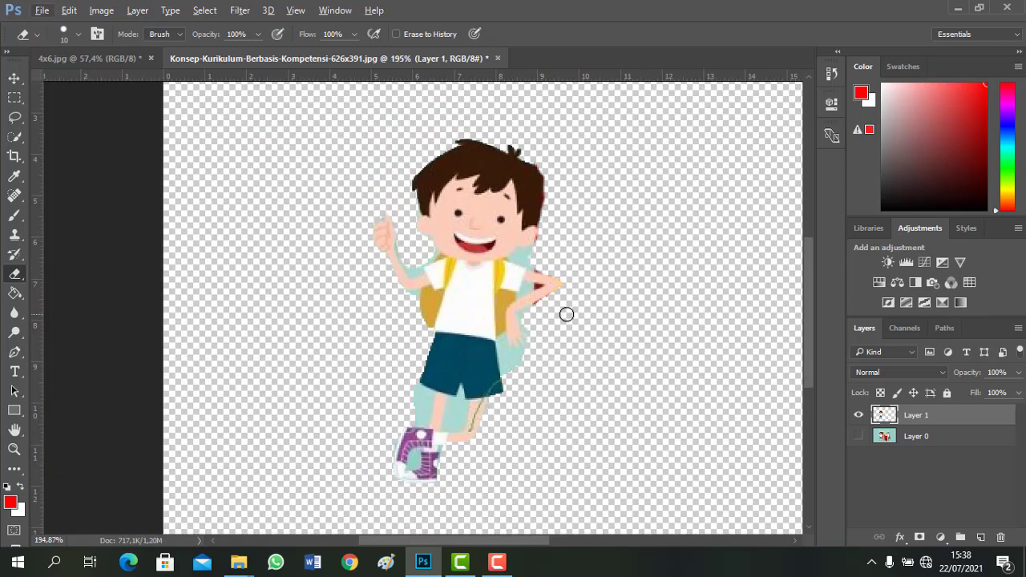
{"action": "left_click_drag", "start_coordinate": [598, 315], "coordinate": [559, 299]}
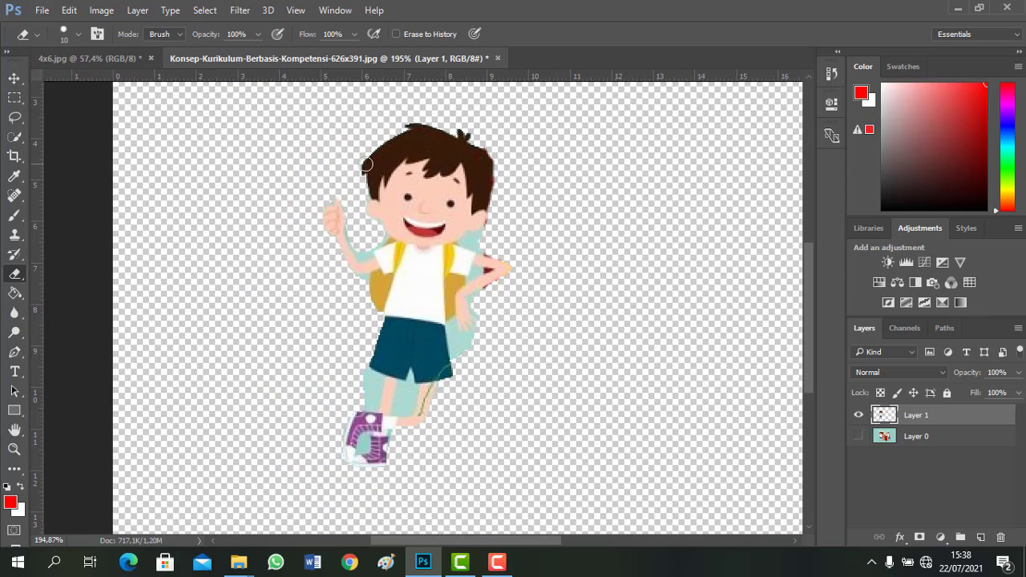
{"action": "scroll", "coordinate": [388, 178], "scroll_direction": "up", "scroll_amount": 2}
{"action": "scroll", "coordinate": [449, 210], "scroll_direction": "down", "scroll_amount": 4}
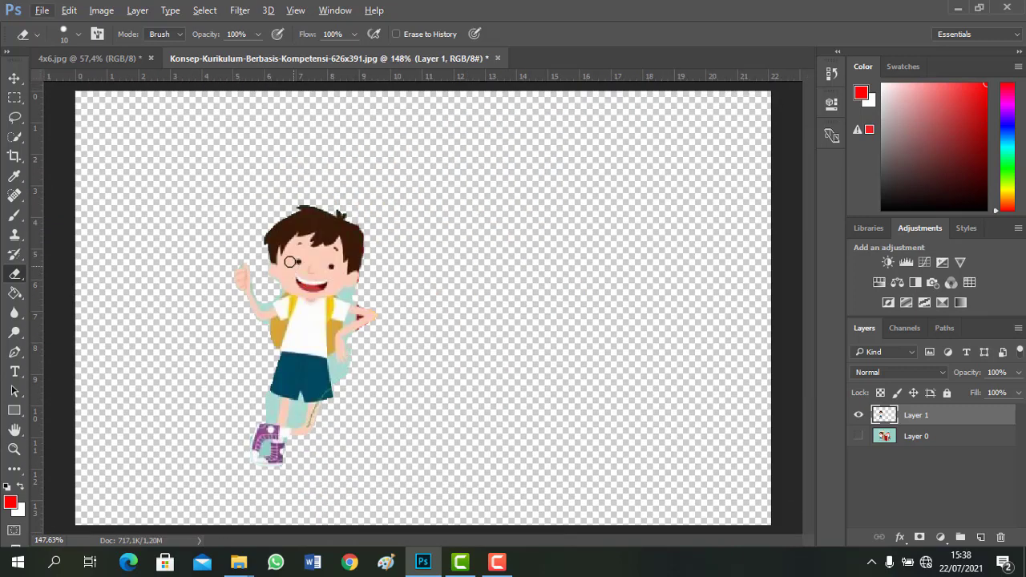
Show Layer 0 and erase an area in the upper-right corner of its teal background with a size 30 Eraser.
{"action": "left_click", "coordinate": [859, 436]}
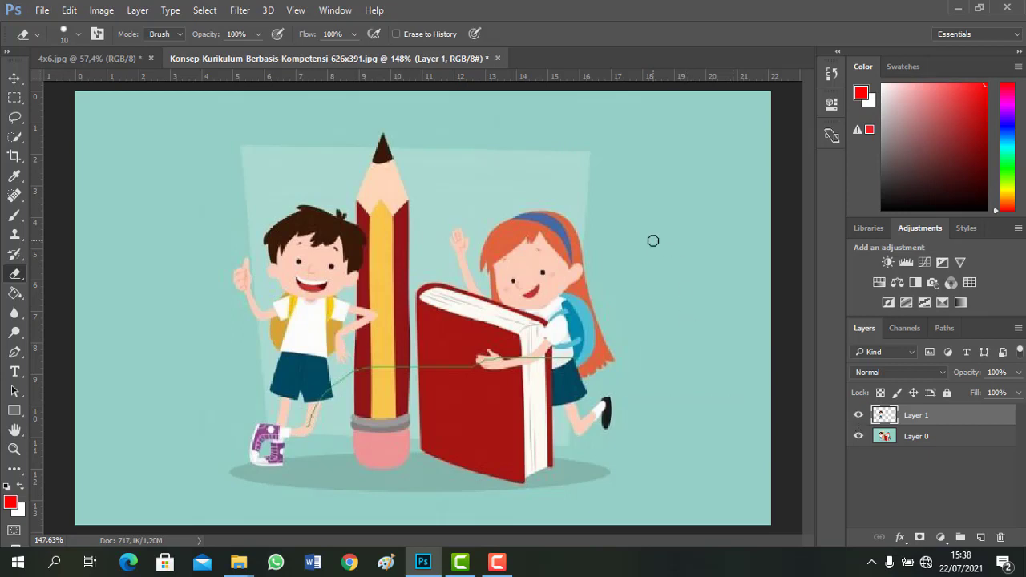
{"action": "left_click", "coordinate": [922, 438]}
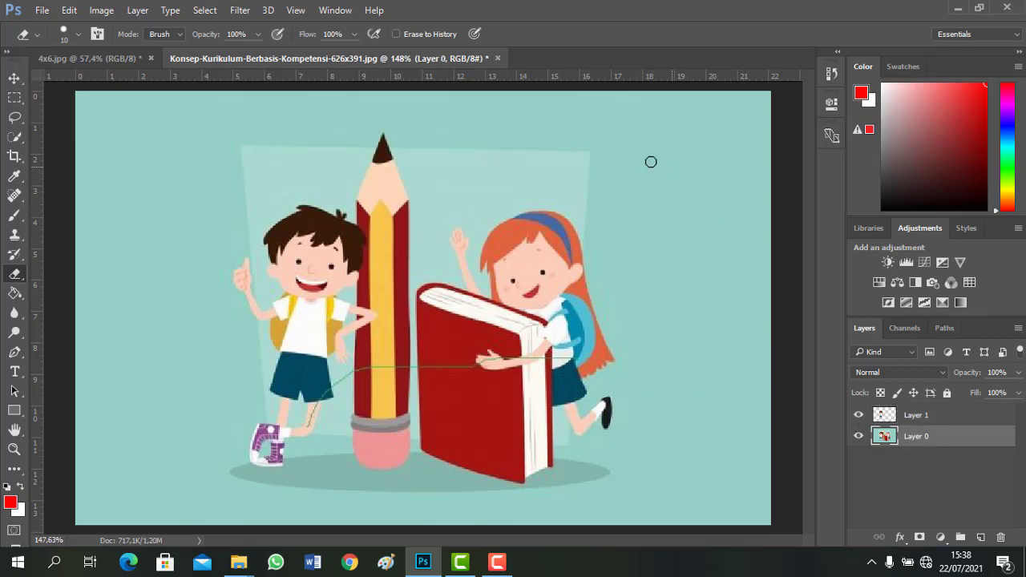
{"action": "mouse_move", "coordinate": [634, 158]}
{"action": "left_mouse_down"}
{"action": "mouse_move", "coordinate": [659, 140]}
{"action": "mouse_move", "coordinate": [634, 148]}
{"action": "mouse_move", "coordinate": [702, 122]}
{"action": "mouse_move", "coordinate": [622, 120]}
{"action": "mouse_move", "coordinate": [760, 102]}
{"action": "left_mouse_up"}
{"action": "mouse_move", "coordinate": [645, 102]}
{"action": "left_mouse_down"}
{"action": "mouse_move", "coordinate": [465, 96]}
{"action": "mouse_move", "coordinate": [635, 140]}
{"action": "mouse_move", "coordinate": [756, 116]}
{"action": "mouse_move", "coordinate": [731, 142]}
{"action": "mouse_move", "coordinate": [749, 201]}
{"action": "mouse_move", "coordinate": [745, 187]}
{"action": "mouse_move", "coordinate": [634, 154]}
{"action": "left_mouse_up"}
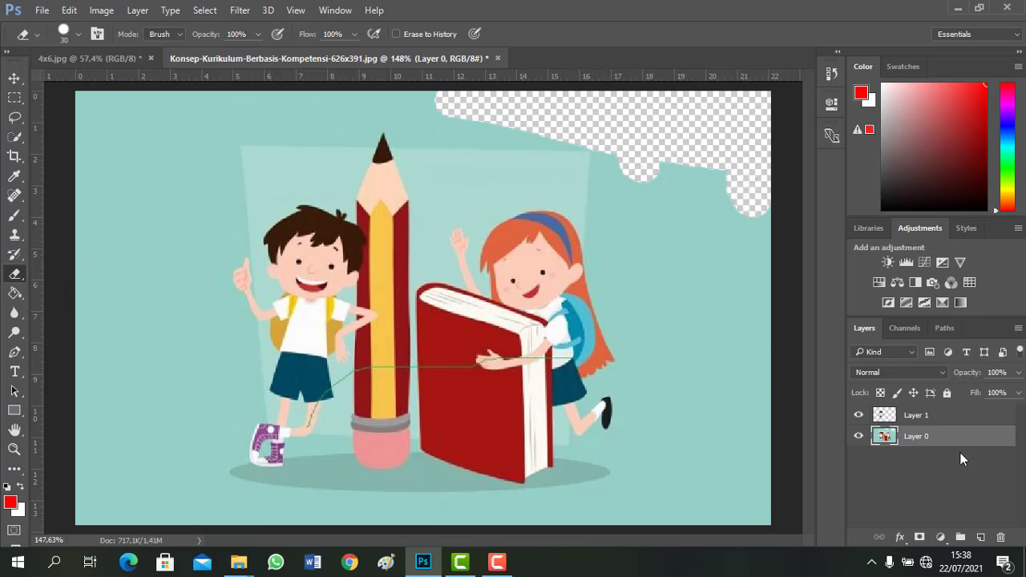
Hide Layer 0 and select the boy's brown hair on Layer 1 with the Quick Selection tool.
{"action": "left_click", "coordinate": [874, 417]}
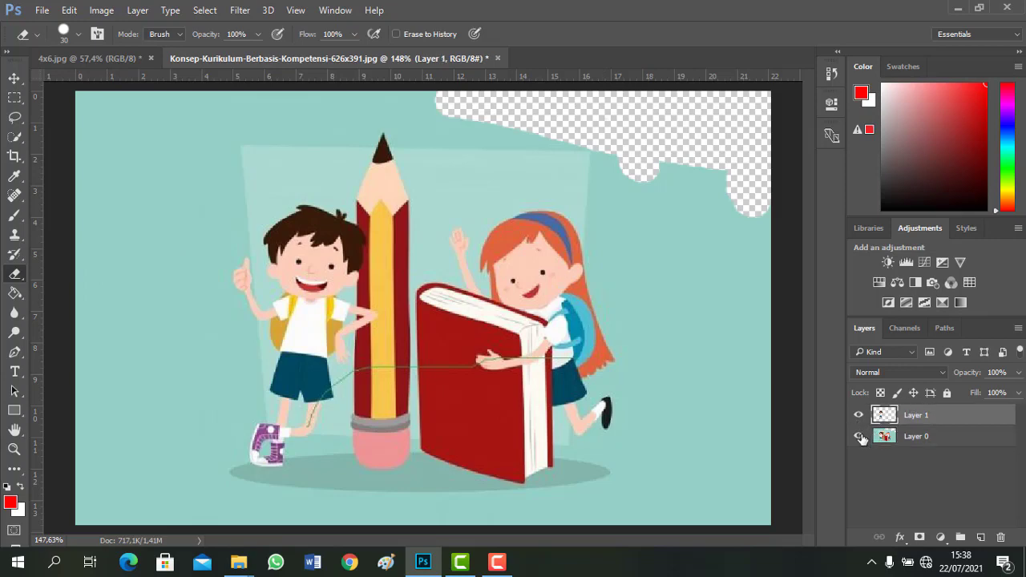
{"action": "left_click", "coordinate": [859, 437]}
{"action": "scroll", "coordinate": [164, 317], "scroll_direction": "up", "scroll_amount": 3}
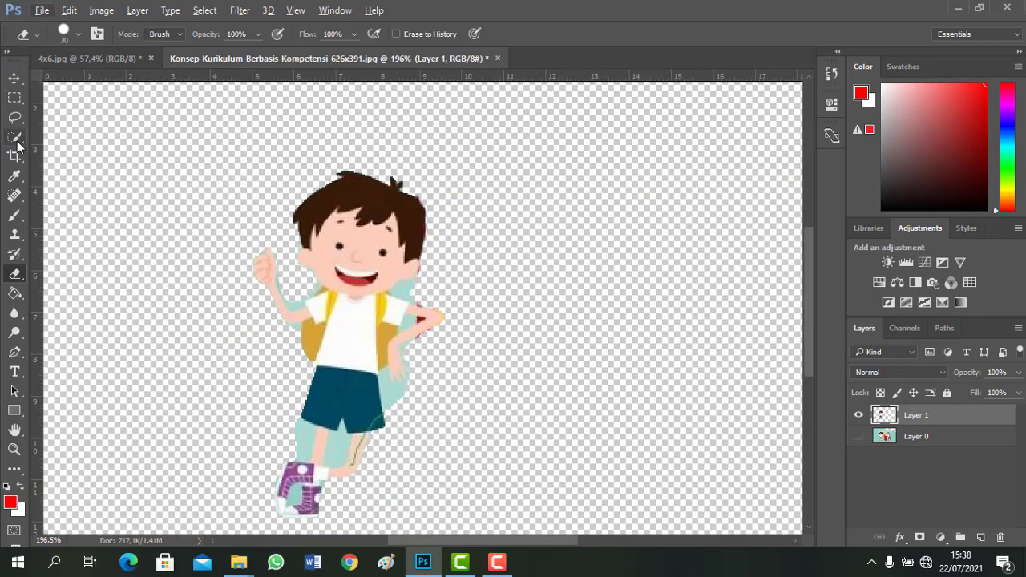
{"action": "left_click", "coordinate": [16, 138]}
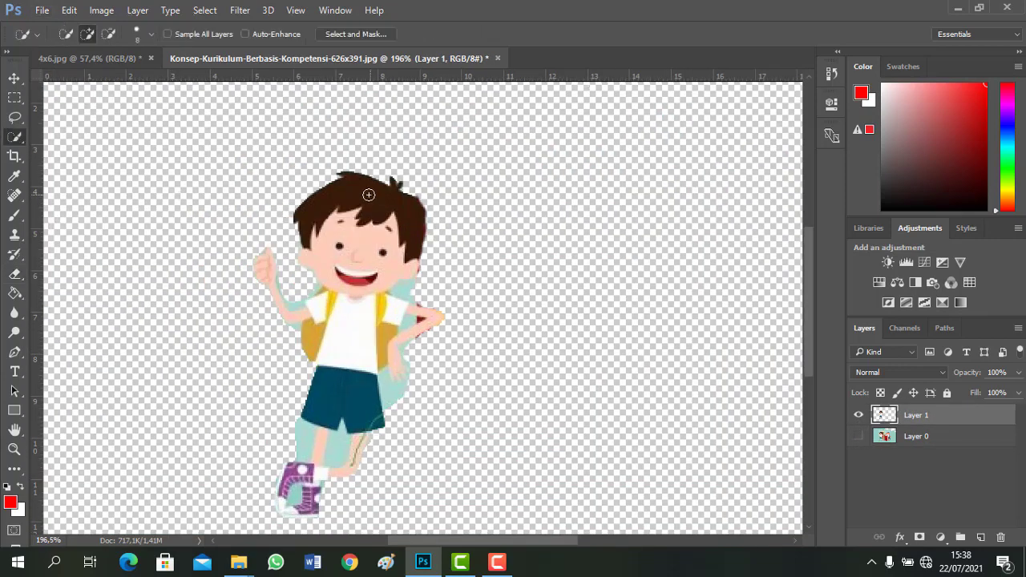
{"action": "left_click_drag", "start_coordinate": [368, 194], "coordinate": [375, 195]}
{"action": "scroll", "coordinate": [367, 195], "scroll_direction": "up", "scroll_amount": 3}
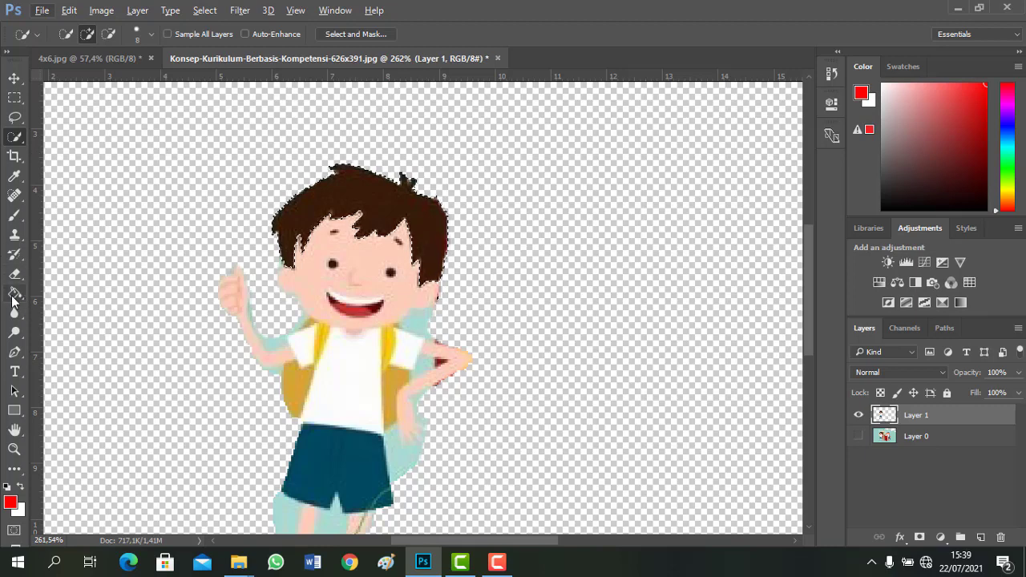
Set the foreground color to black and fill the selected hair with the Paint Bucket tool.
{"action": "left_click", "coordinate": [10, 503]}
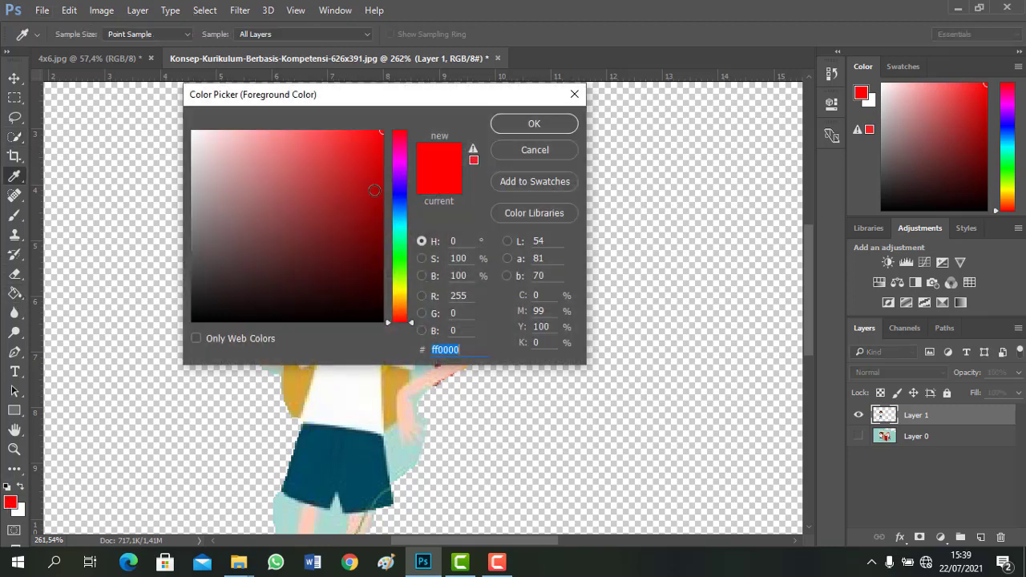
{"action": "left_click_drag", "start_coordinate": [398, 189], "coordinate": [400, 202]}
{"action": "left_click_drag", "start_coordinate": [361, 270], "coordinate": [363, 327]}
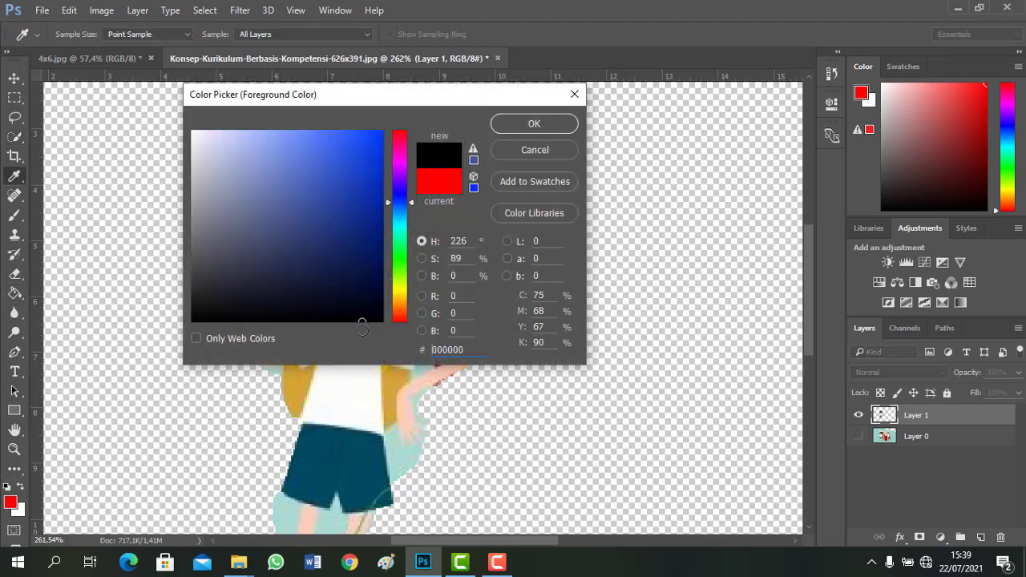
{"action": "left_click", "coordinate": [530, 124]}
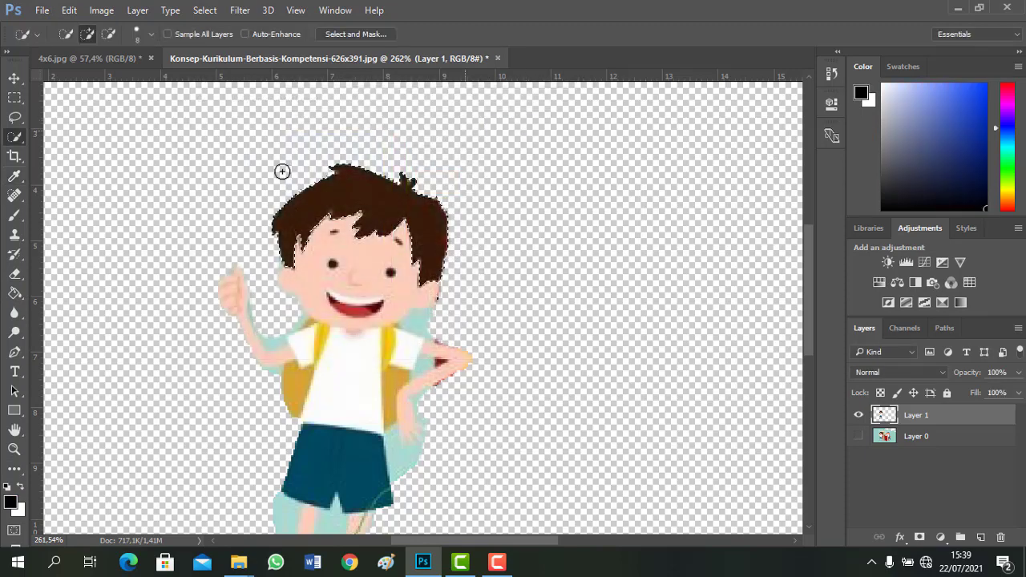
{"action": "left_click", "coordinate": [15, 293]}
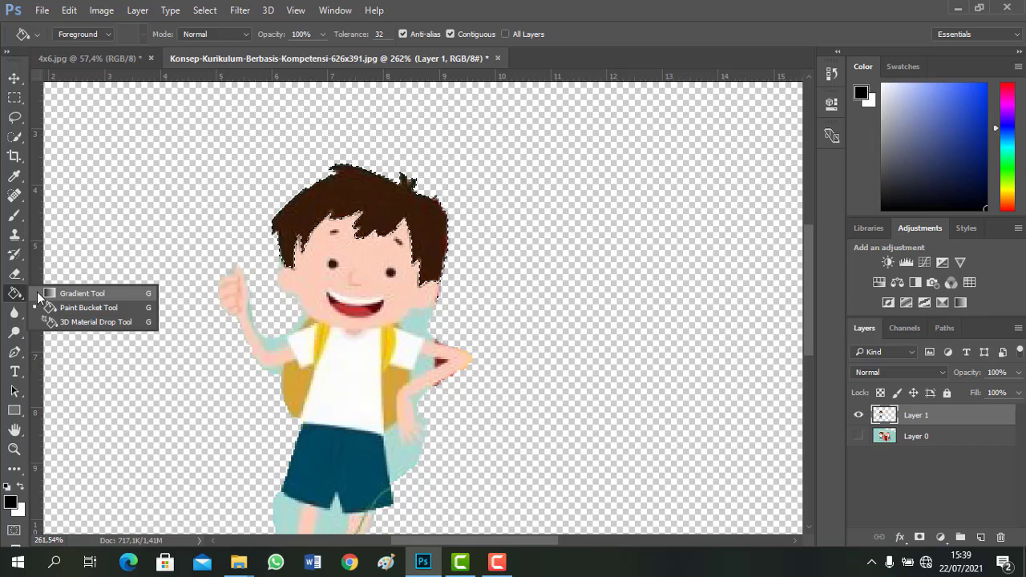
{"action": "left_click", "coordinate": [74, 306]}
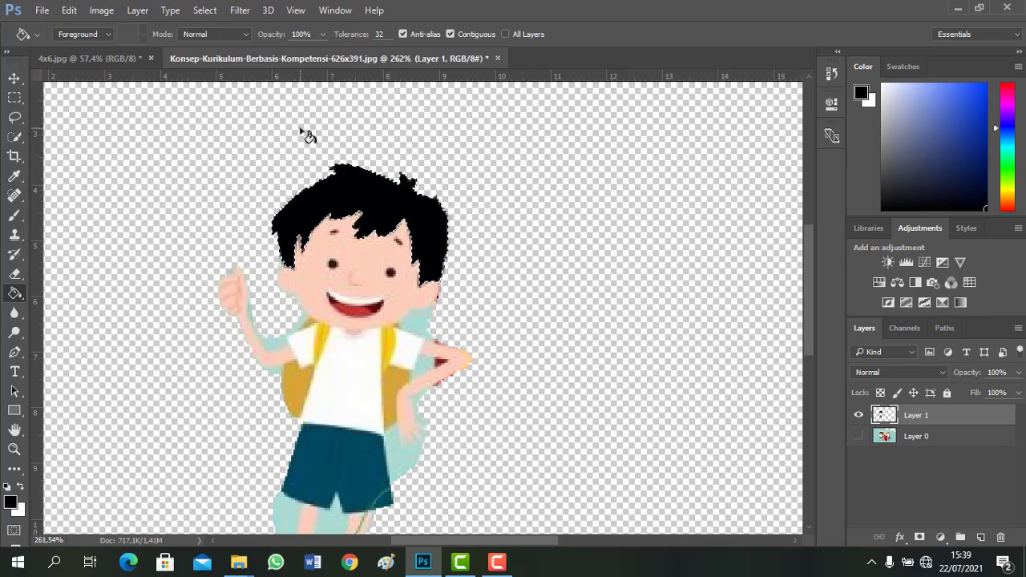
Deselect the boy's hair.
{"action": "left_click", "coordinate": [14, 137]}
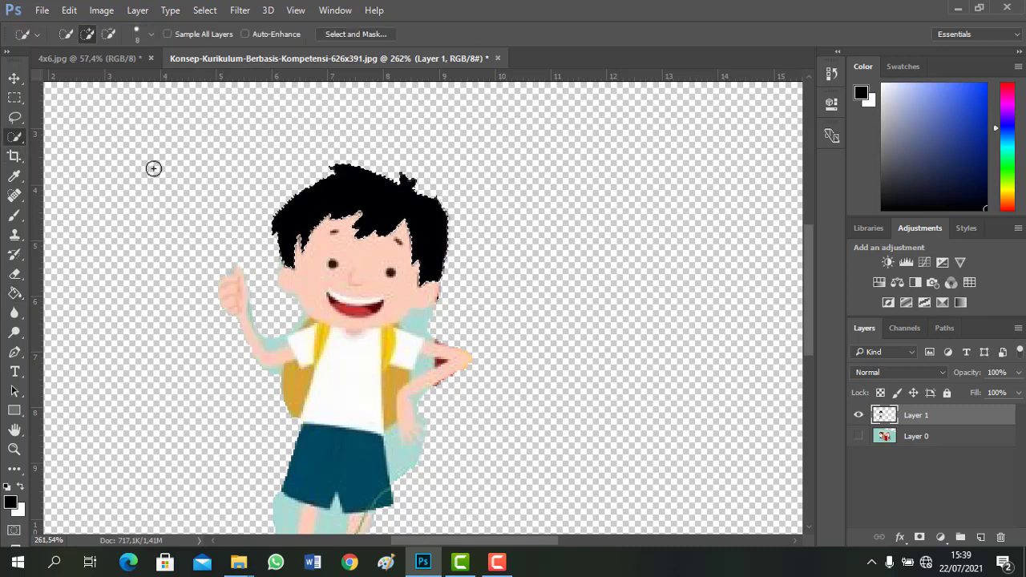
{"action": "right_click", "coordinate": [22, 139]}
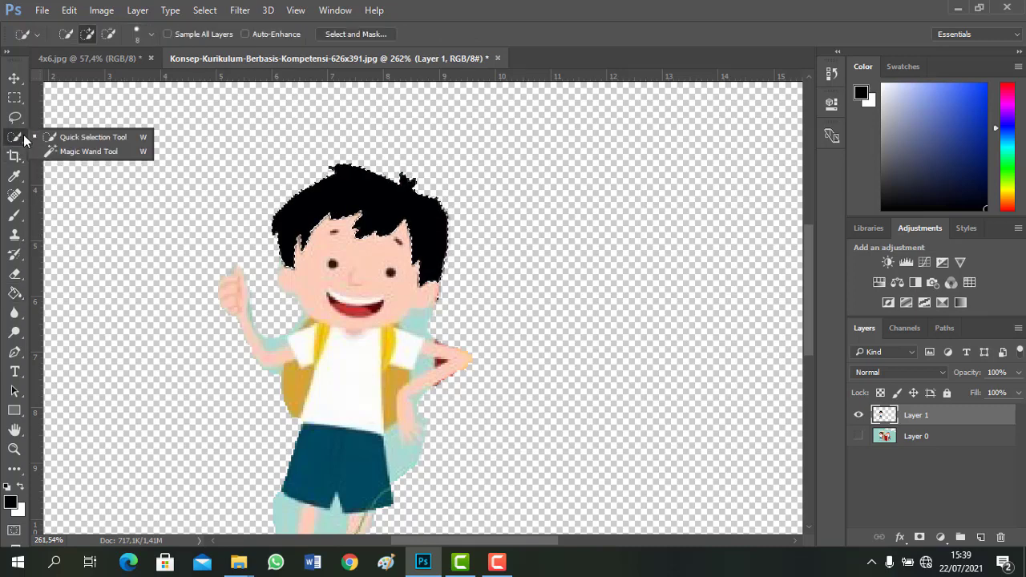
{"action": "left_click", "coordinate": [17, 138]}
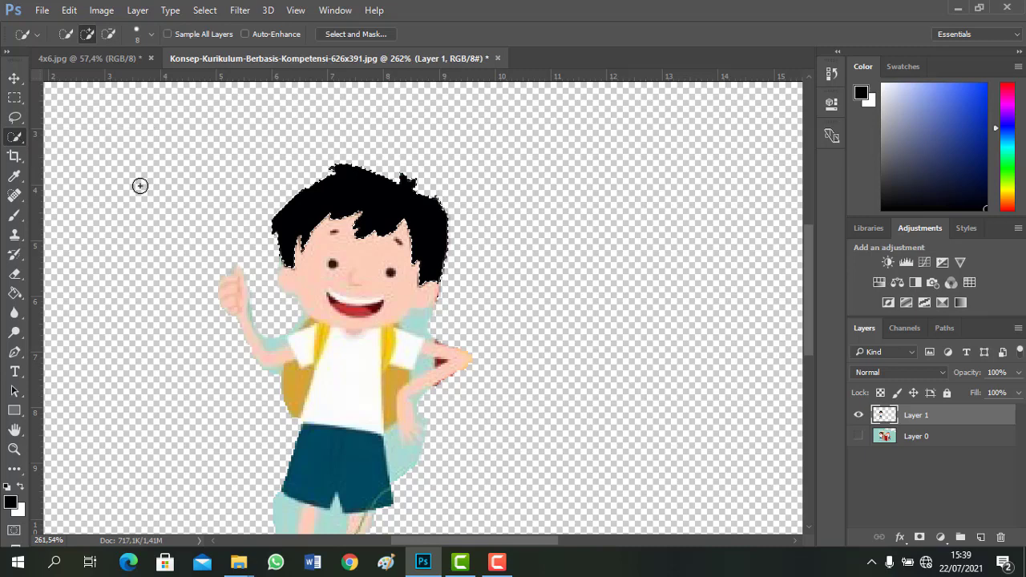
{"action": "right_click", "coordinate": [395, 209]}
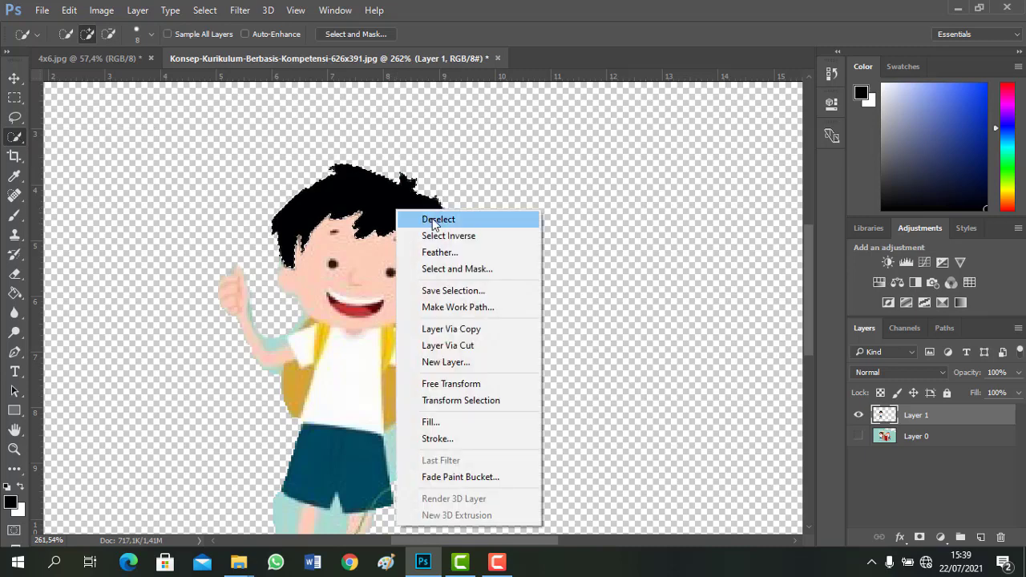
{"action": "left_click", "coordinate": [433, 220]}
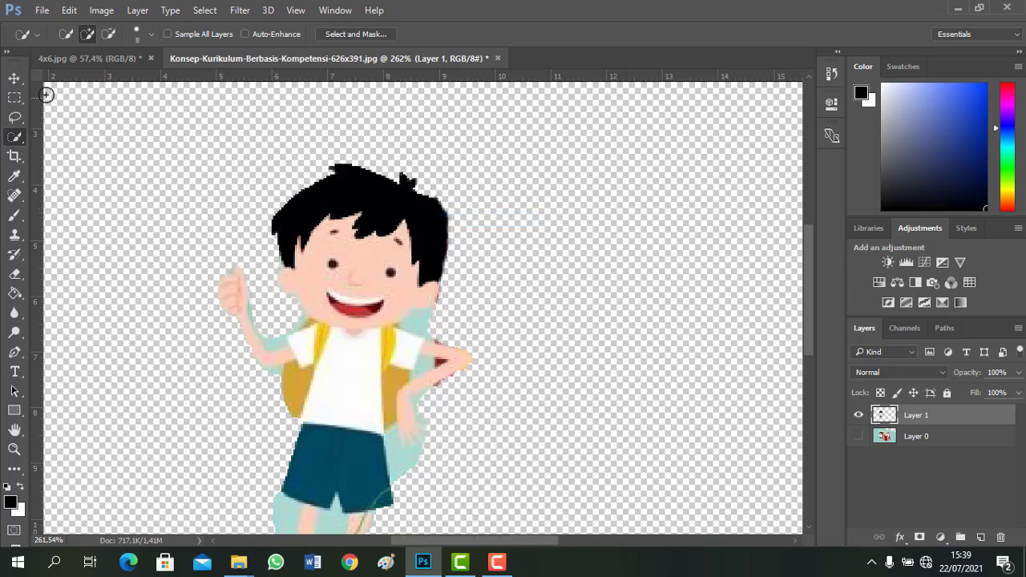
Examine the recolored hair and the leftover background around the boy's arms and body.
{"action": "left_click", "coordinate": [14, 78]}
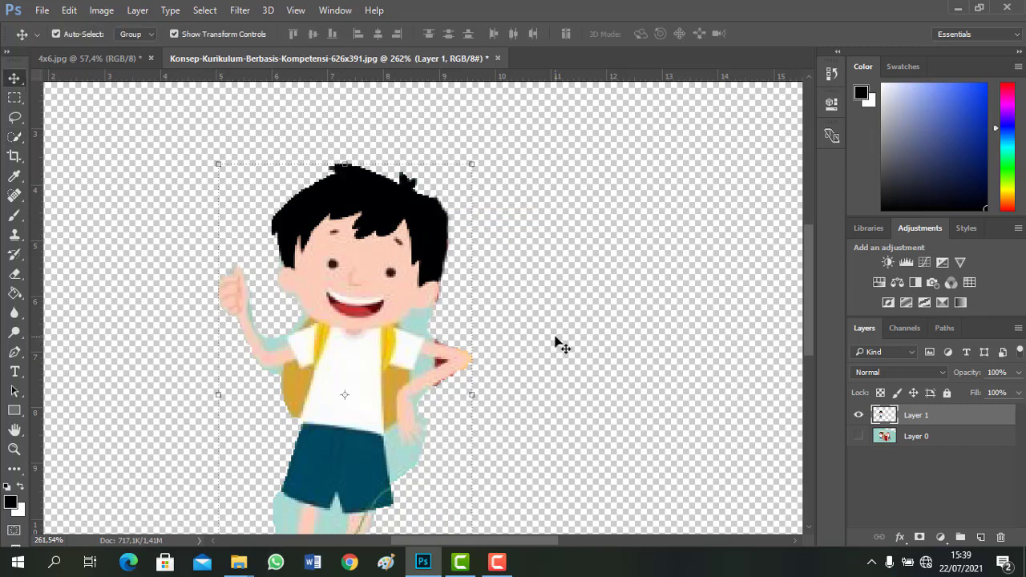
{"action": "scroll", "coordinate": [559, 345], "scroll_direction": "down", "scroll_amount": 2}
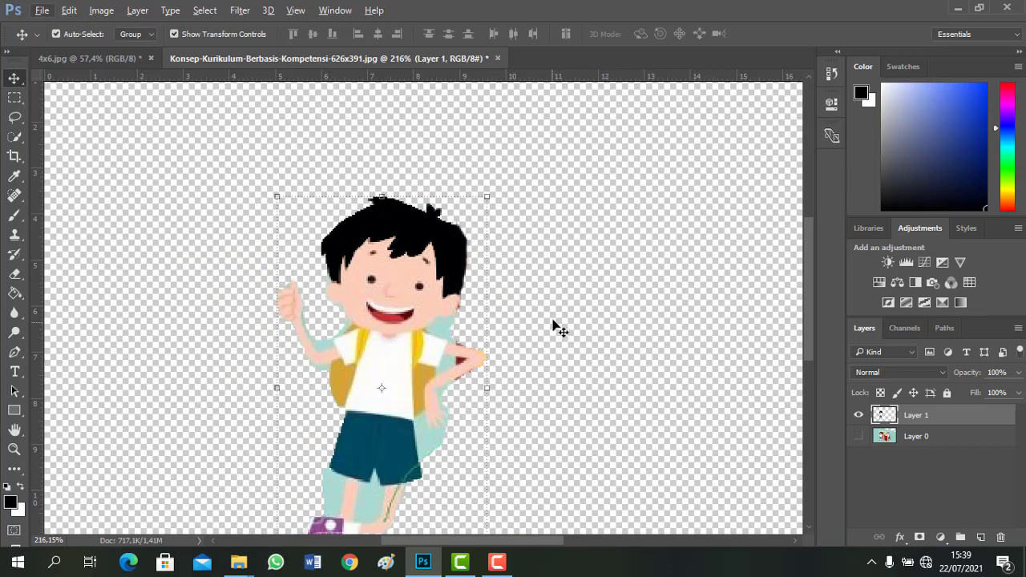
{"action": "left_click", "coordinate": [549, 241]}
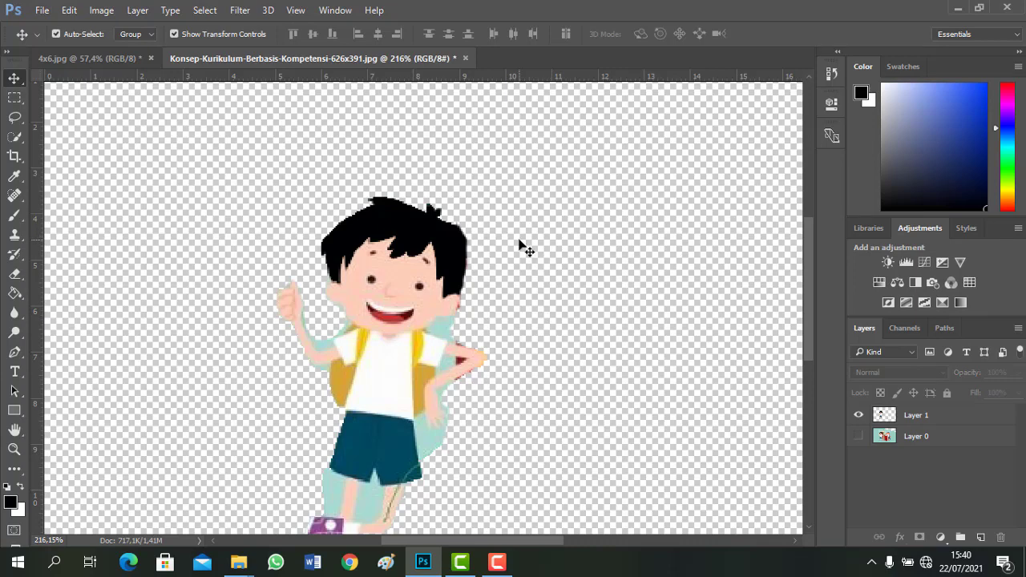
{"action": "left_click_drag", "start_coordinate": [328, 328], "coordinate": [325, 341]}
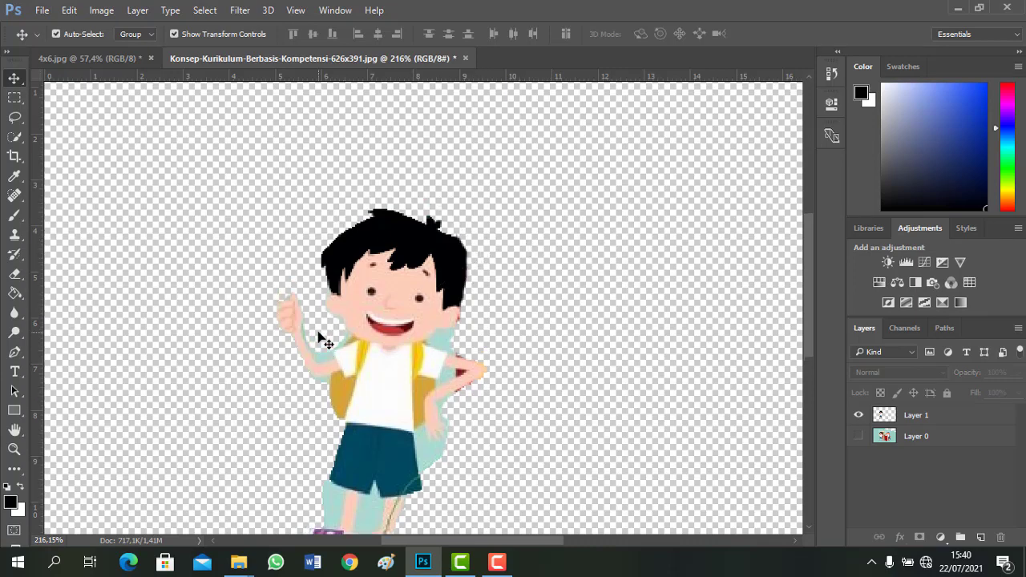
{"action": "scroll", "coordinate": [341, 332], "scroll_direction": "up", "scroll_amount": 3}
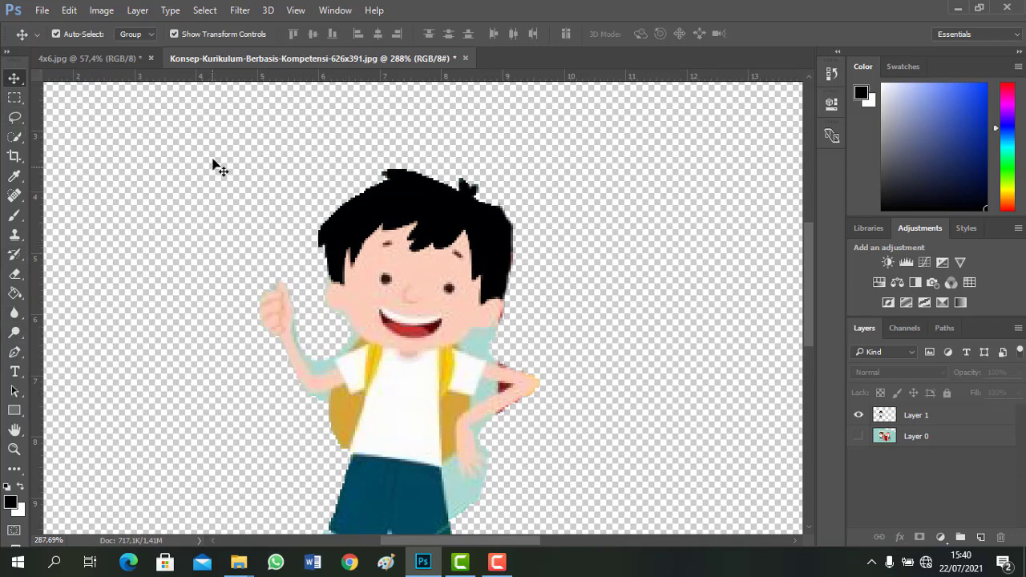
{"action": "scroll", "coordinate": [408, 428], "scroll_direction": "up", "scroll_amount": 1}
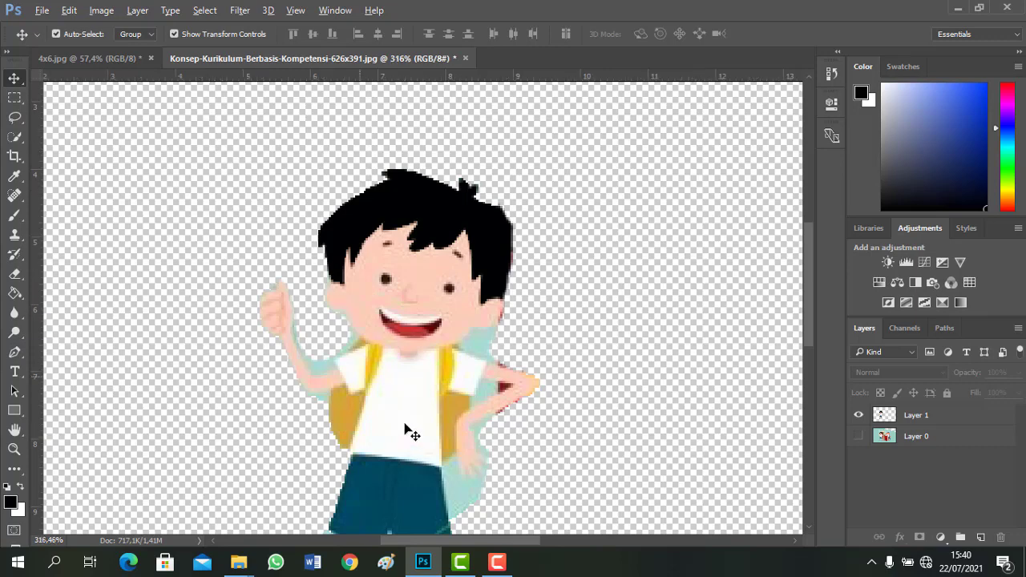
{"action": "scroll", "coordinate": [408, 428], "scroll_direction": "down", "scroll_amount": 3}
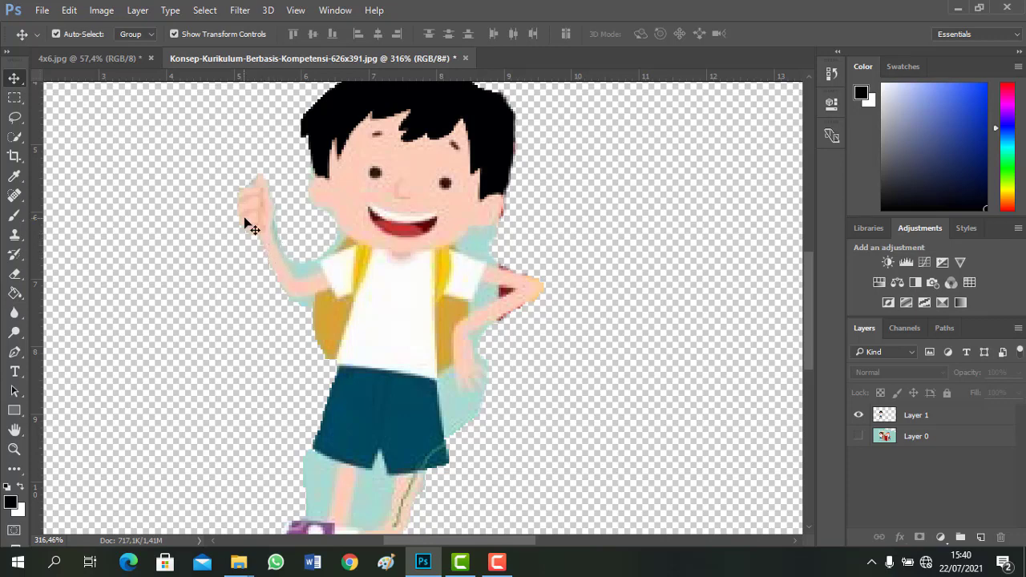
{"action": "scroll", "coordinate": [246, 224], "scroll_direction": "up", "scroll_amount": 2}
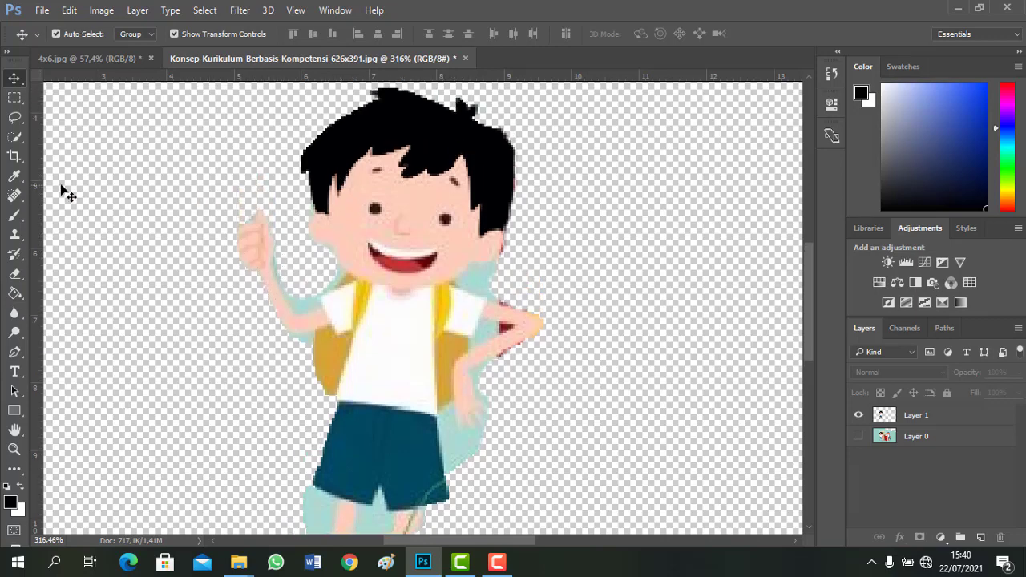
Select the boy's white shirt on Layer 1, including both sleeves, with the Quick Selection tool.
{"action": "left_click", "coordinate": [15, 136]}
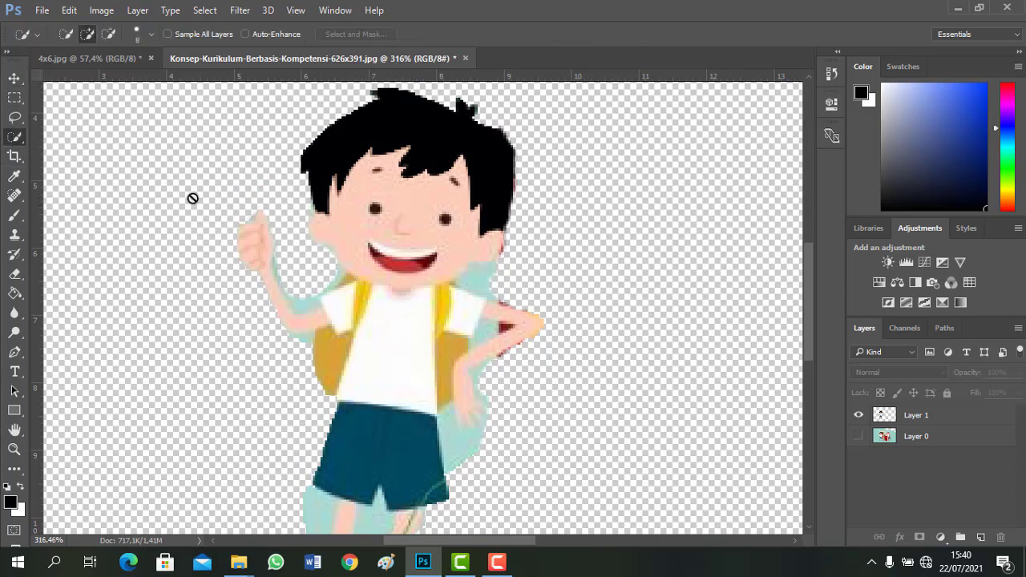
{"action": "left_click", "coordinate": [903, 417]}
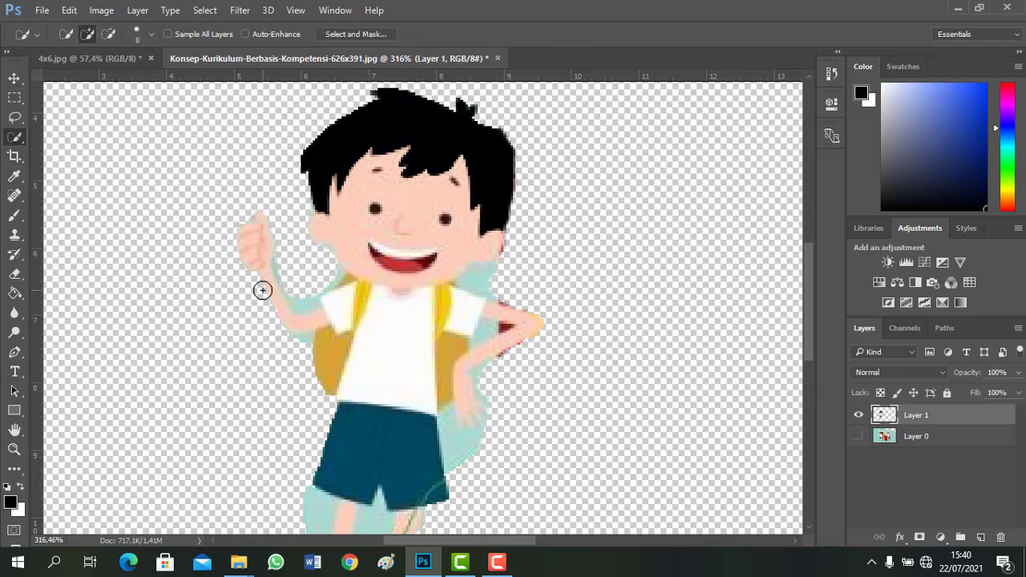
{"action": "left_click", "coordinate": [397, 329]}
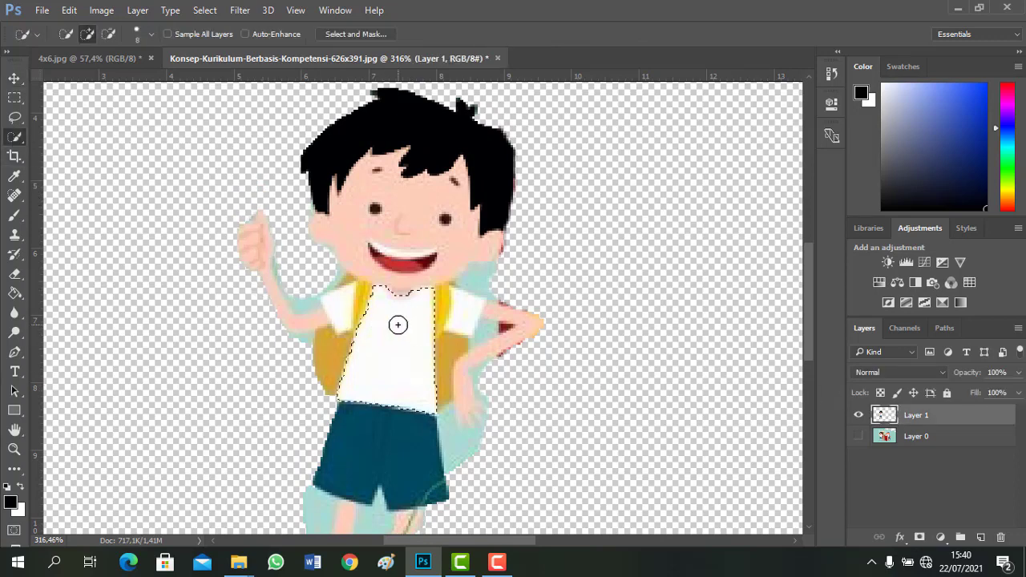
{"action": "left_click", "coordinate": [466, 311]}
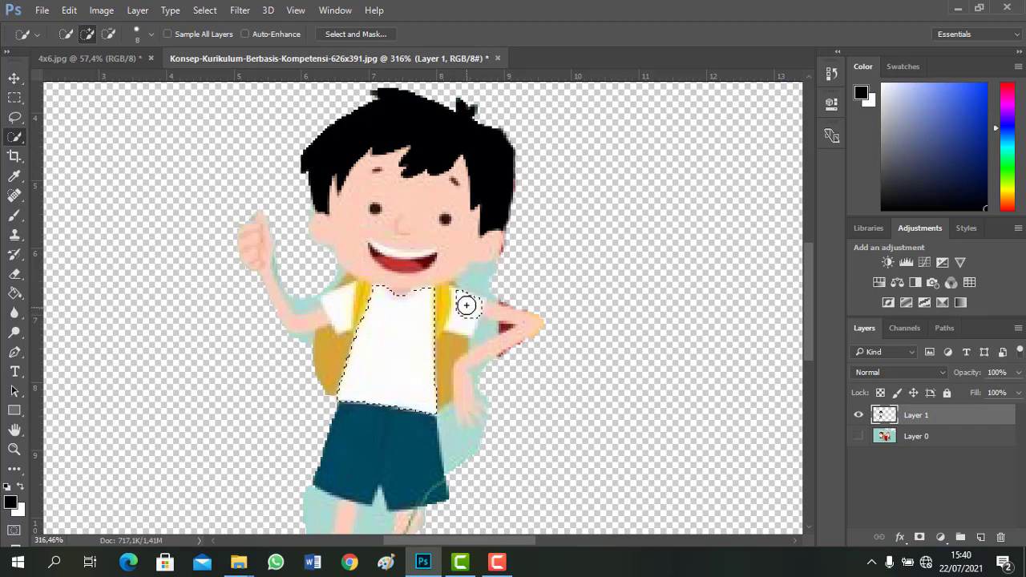
{"action": "left_click", "coordinate": [342, 302]}
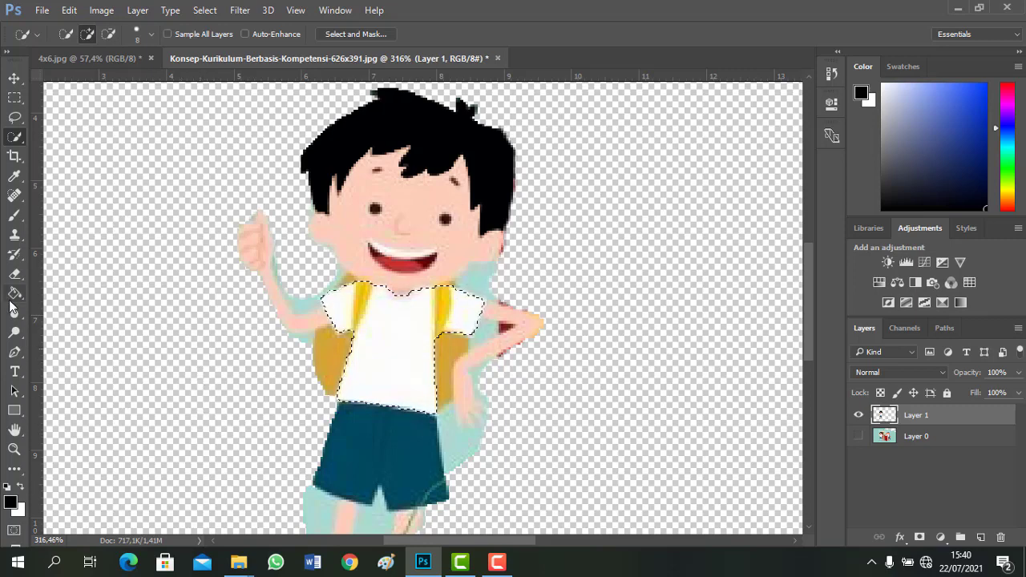
Set the foreground color to green (#00a304) and fill the body of the boy's selected shirt with the Paint Bucket tool.
{"action": "left_click", "coordinate": [10, 504]}
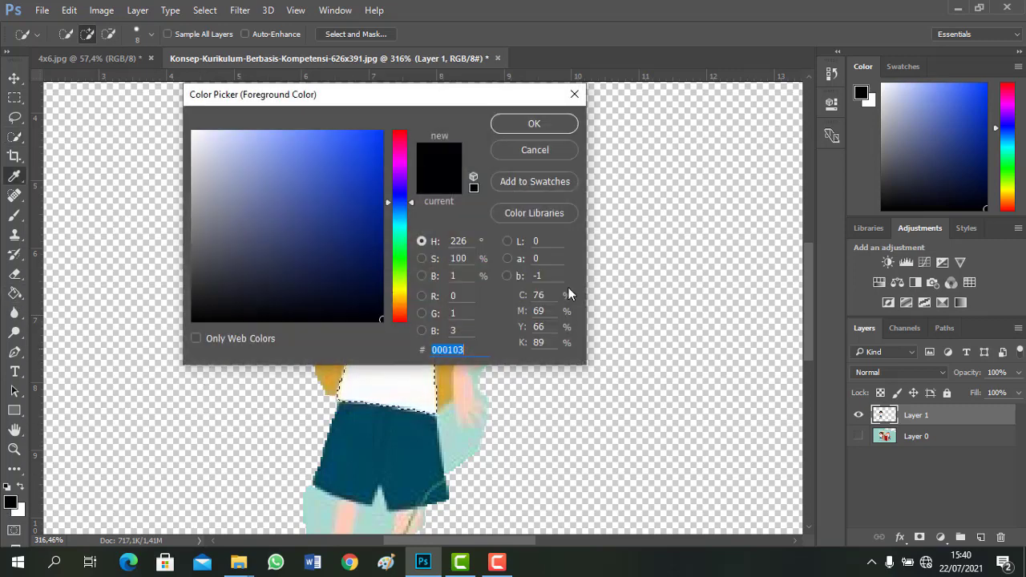
{"action": "left_click_drag", "start_coordinate": [404, 210], "coordinate": [405, 259]}
{"action": "left_click", "coordinate": [353, 216]}
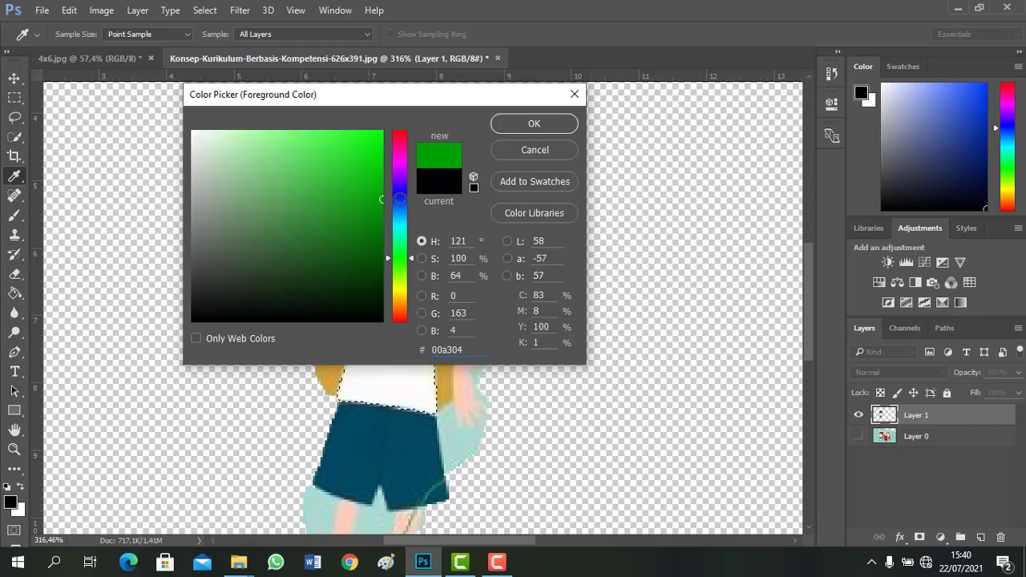
{"action": "left_click", "coordinate": [549, 126]}
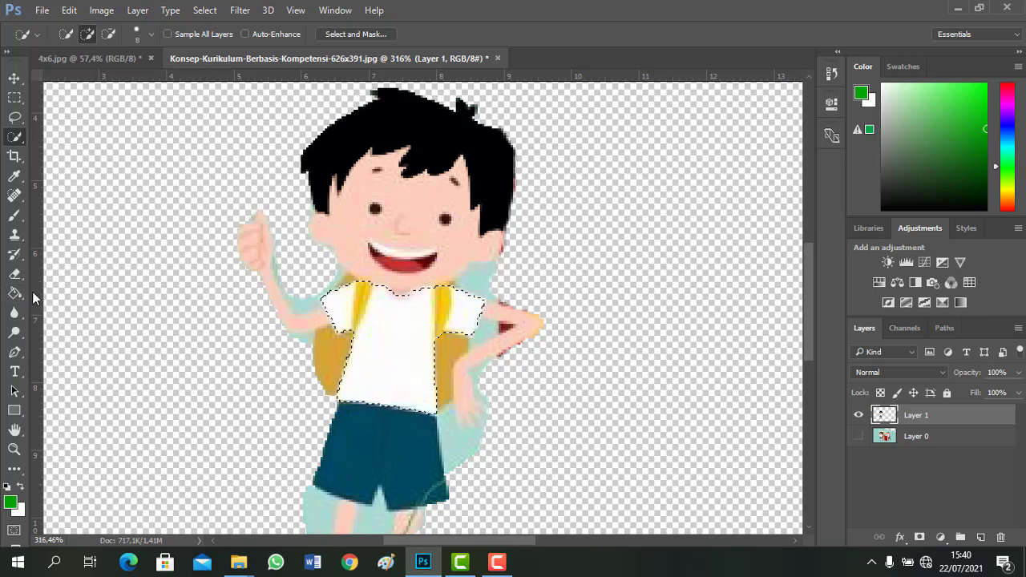
{"action": "left_click", "coordinate": [16, 295]}
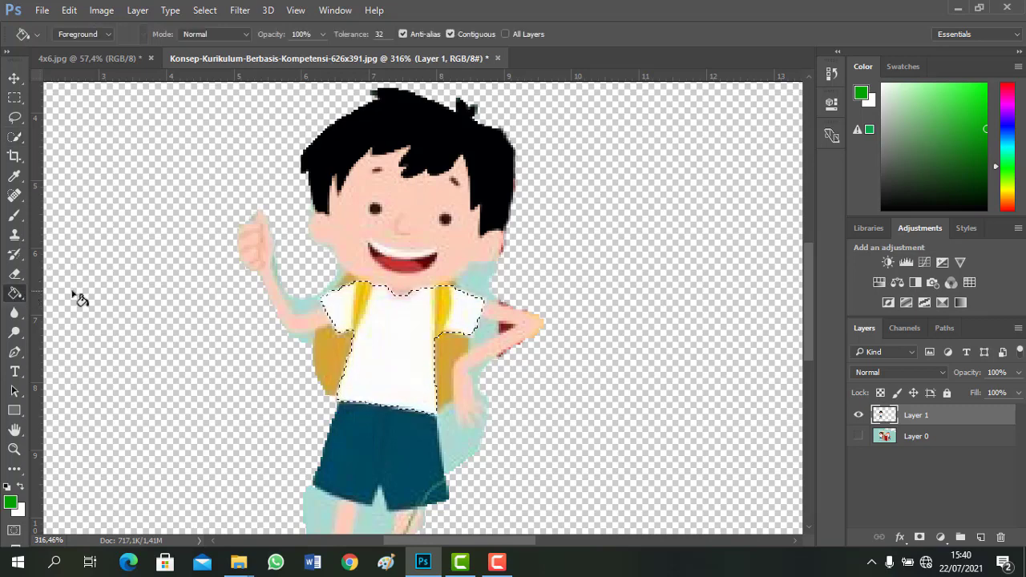
{"action": "left_click", "coordinate": [412, 325]}
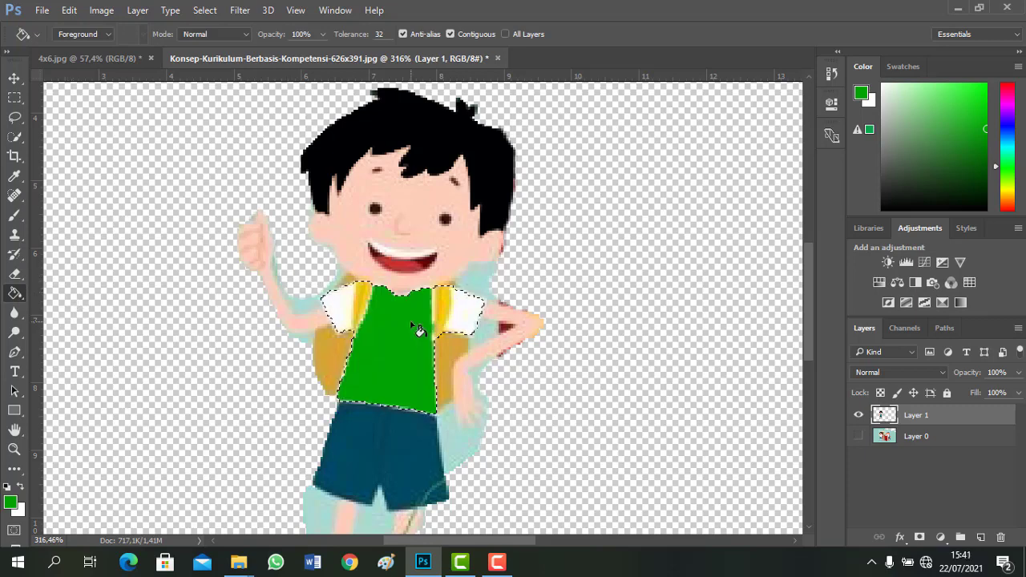
Fill the remaining selected shirt areas, both sleeves and both yellow backpack straps, with the same green.
{"action": "left_click", "coordinate": [364, 301]}
{"action": "left_click", "coordinate": [341, 302]}
{"action": "left_click", "coordinate": [367, 329]}
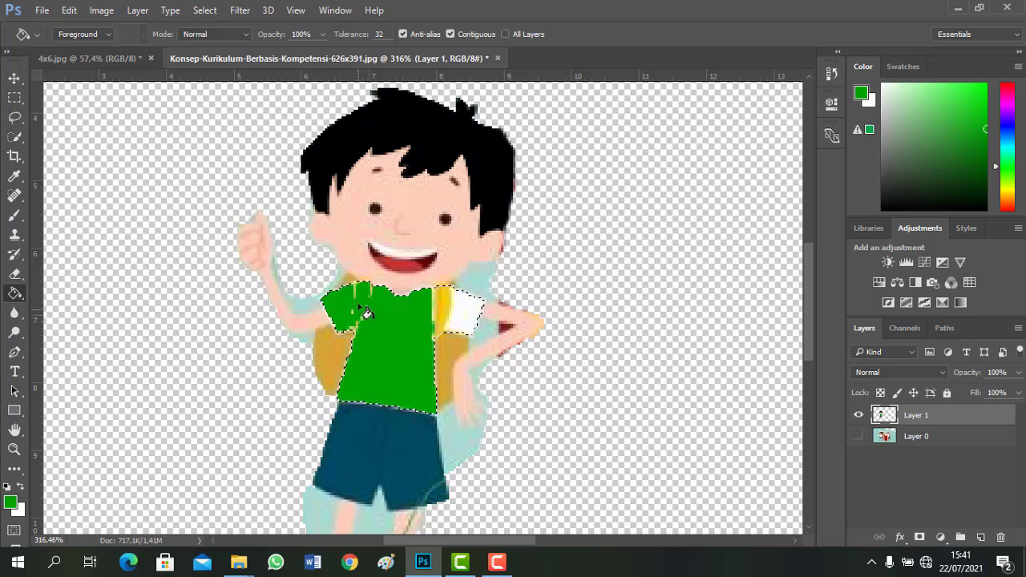
{"action": "left_click", "coordinate": [444, 306]}
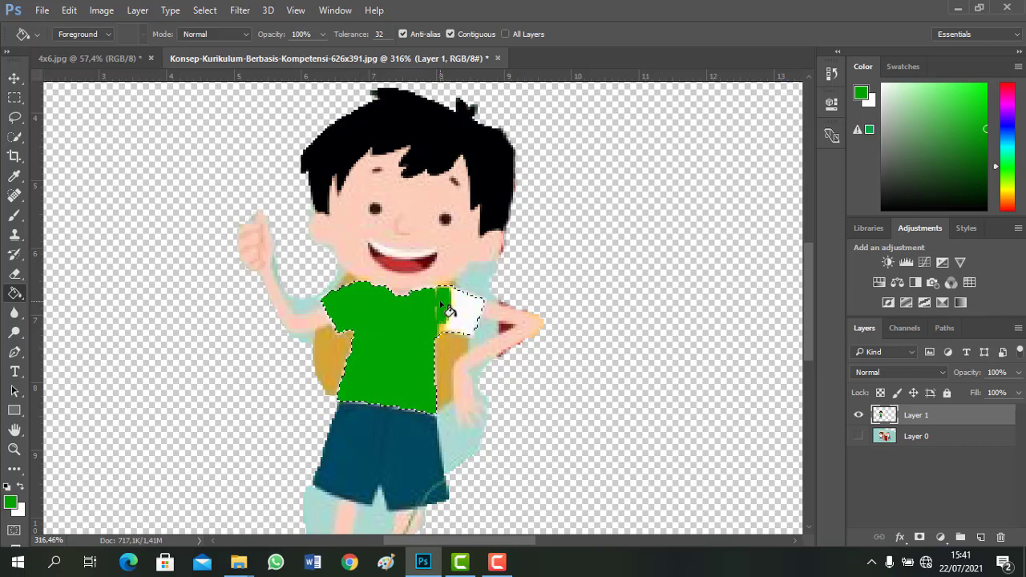
{"action": "left_click", "coordinate": [453, 310]}
{"action": "left_click", "coordinate": [470, 311]}
{"action": "left_click", "coordinate": [465, 309]}
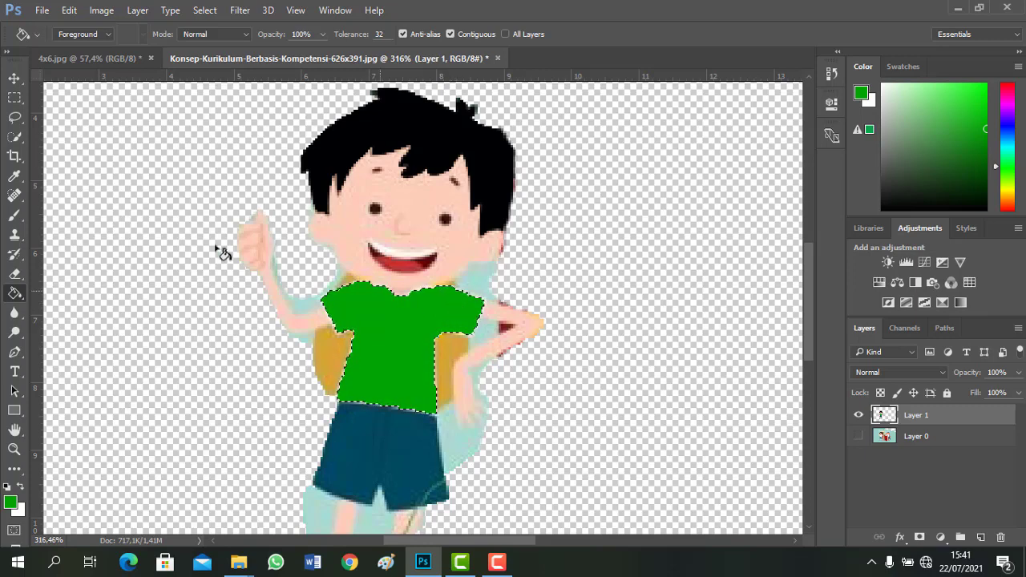
Deselect the boy's green shirt.
{"action": "left_click", "coordinate": [14, 136]}
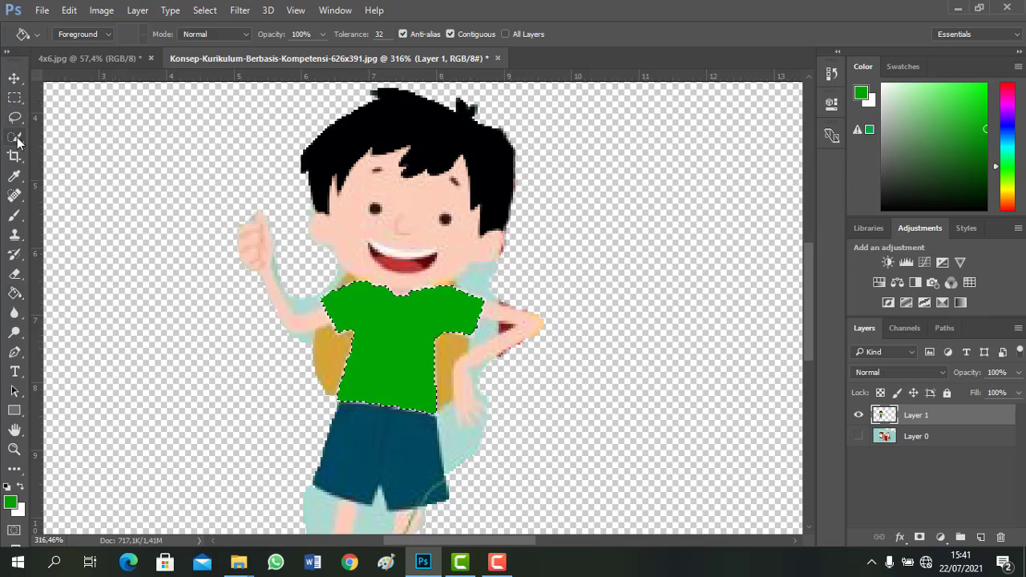
{"action": "right_click", "coordinate": [391, 300]}
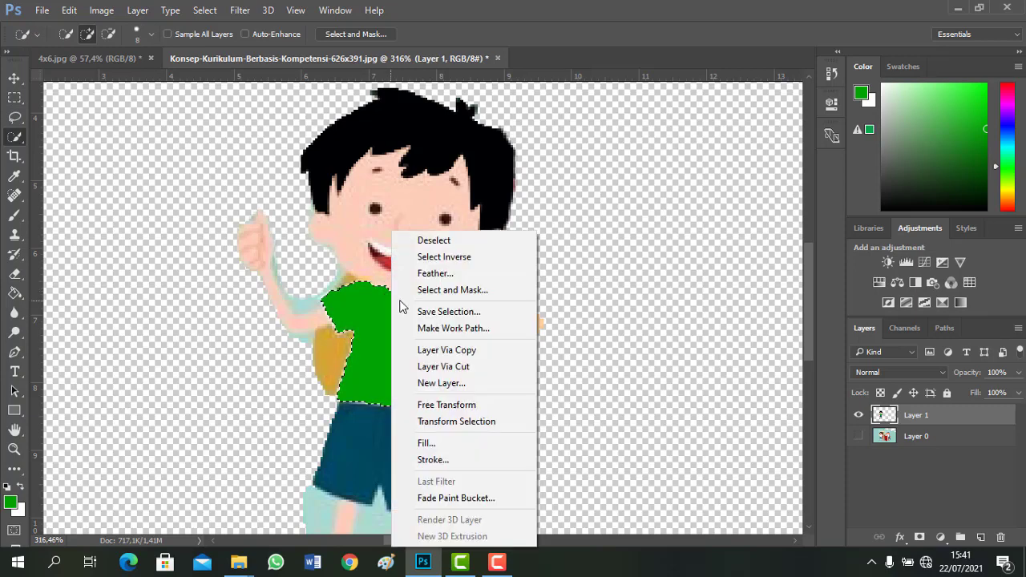
{"action": "left_click", "coordinate": [478, 239]}
Move the recolored boy on Layer 1 slightly to the left on the canvas.
{"action": "left_click", "coordinate": [14, 78]}
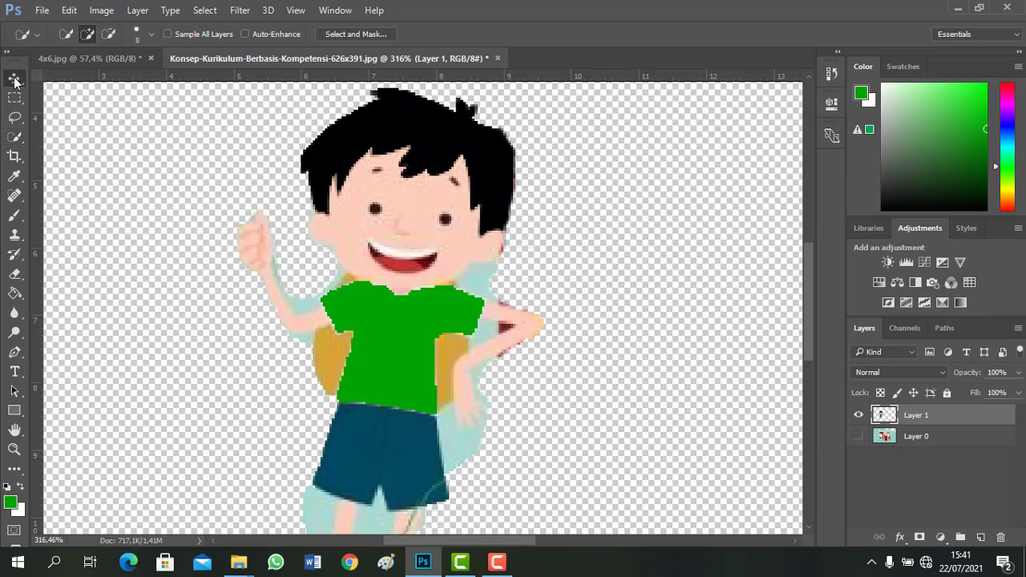
{"action": "key", "text": "ctrl+0"}
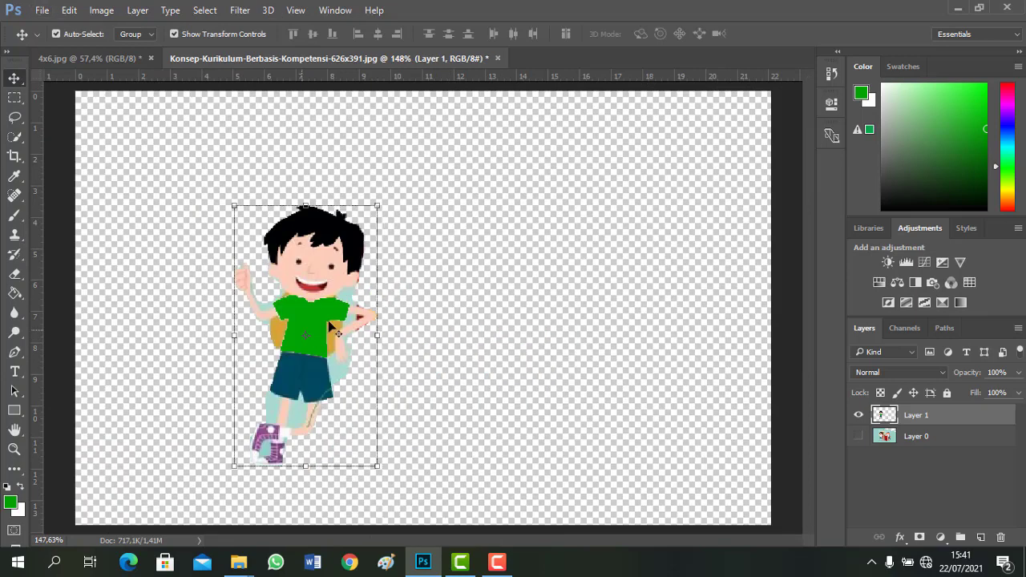
{"action": "left_click_drag", "start_coordinate": [331, 325], "coordinate": [397, 308]}
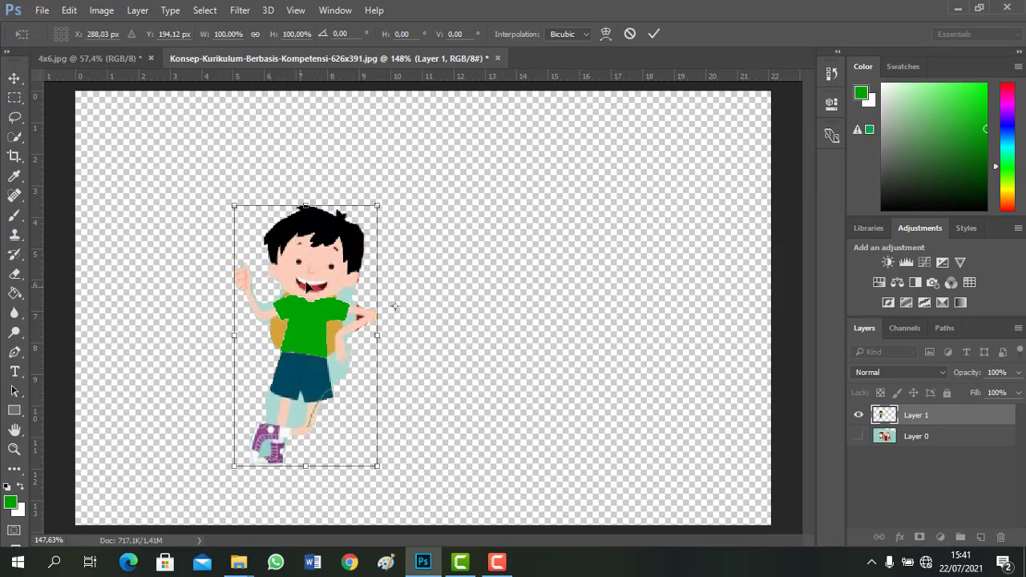
{"action": "left_click", "coordinate": [629, 35]}
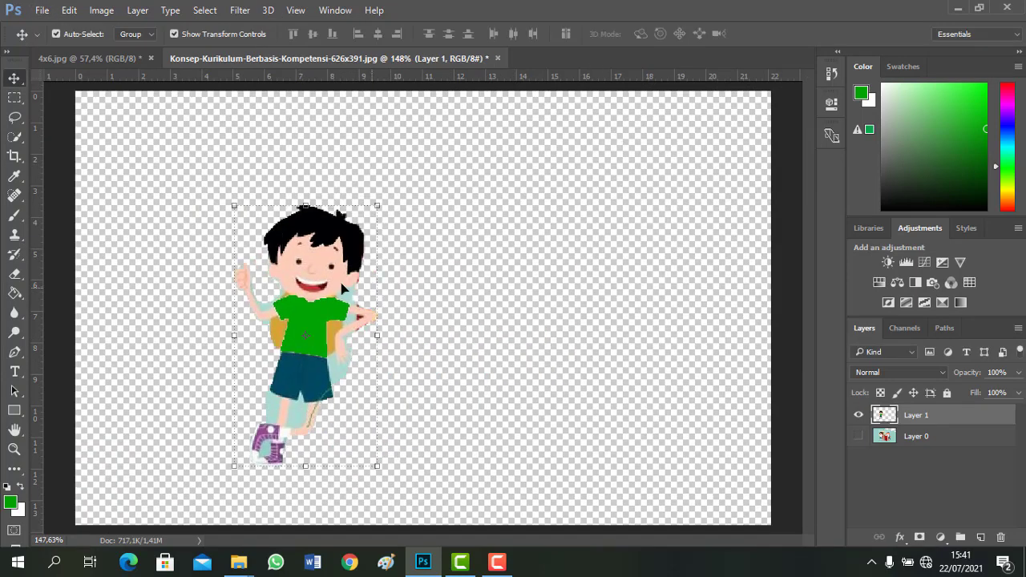
{"action": "left_click_drag", "start_coordinate": [320, 285], "coordinate": [294, 290]}
Show Layer 0 and move it to the right so the original boy stands beside the recolored one.
{"action": "left_click", "coordinate": [859, 436]}
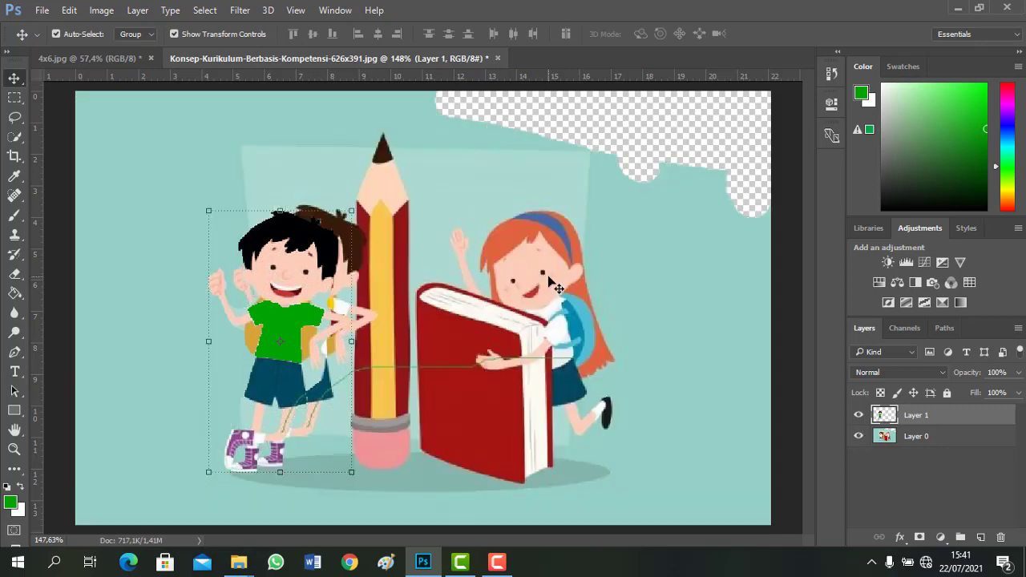
{"action": "left_click_drag", "start_coordinate": [424, 281], "coordinate": [539, 295]}
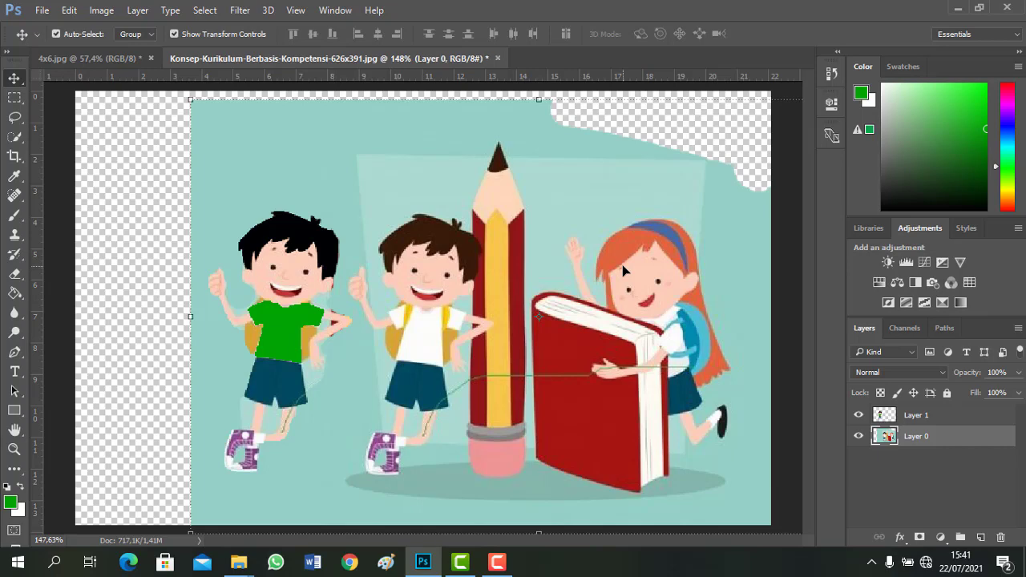
Review the 4x6.jpg ID photo, return to the cartoon document and look at the Quick Selection tool group.
{"action": "left_click", "coordinate": [91, 57]}
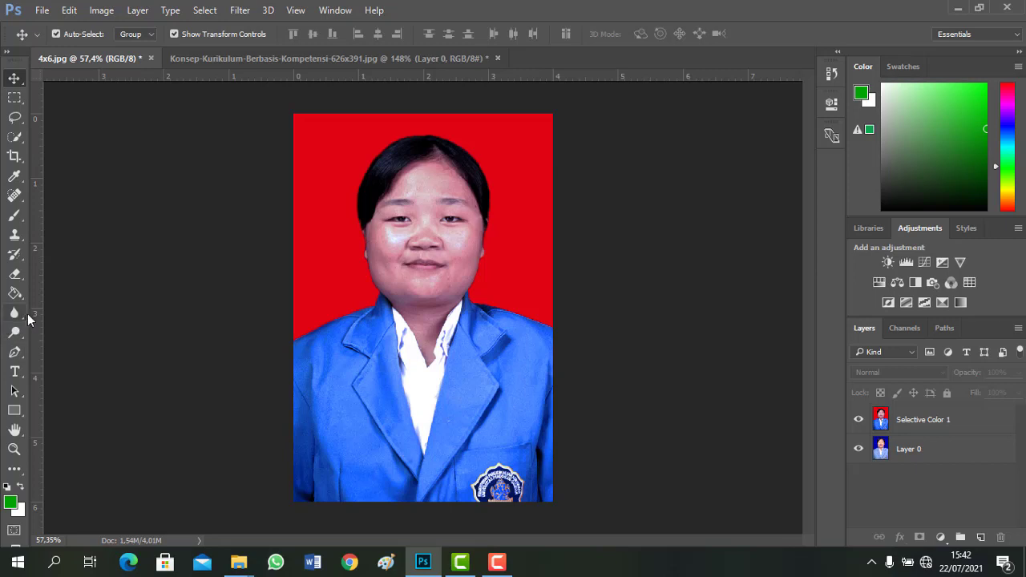
{"action": "left_click", "coordinate": [323, 61]}
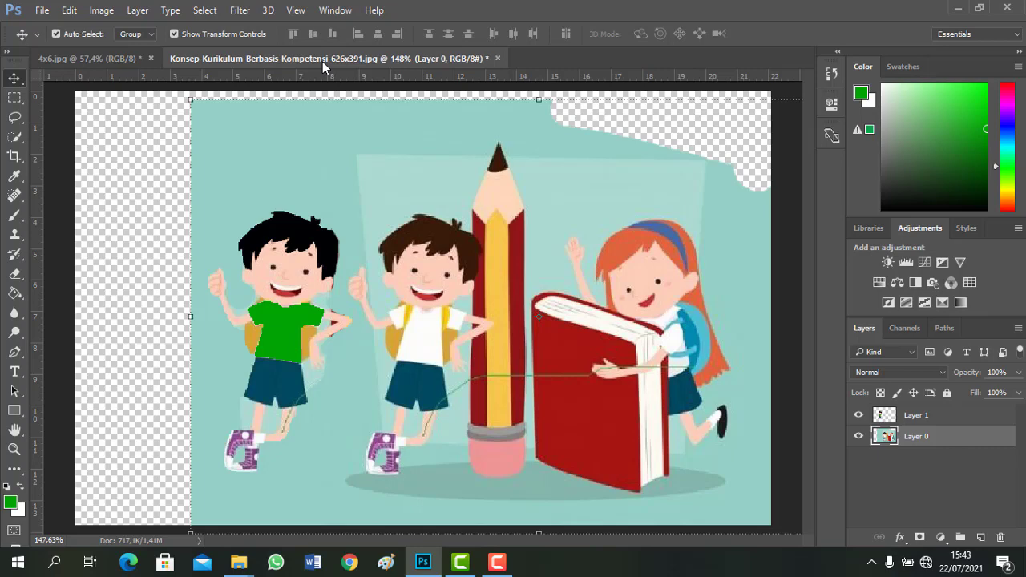
{"action": "left_click", "coordinate": [16, 138]}
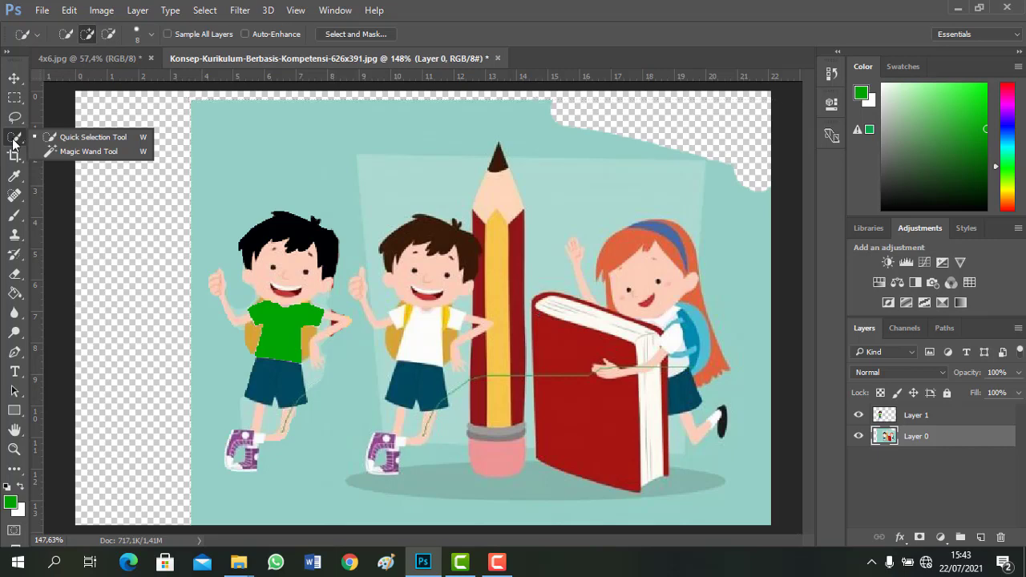
{"action": "left_click", "coordinate": [14, 139]}
{"action": "left_click", "coordinate": [14, 79]}
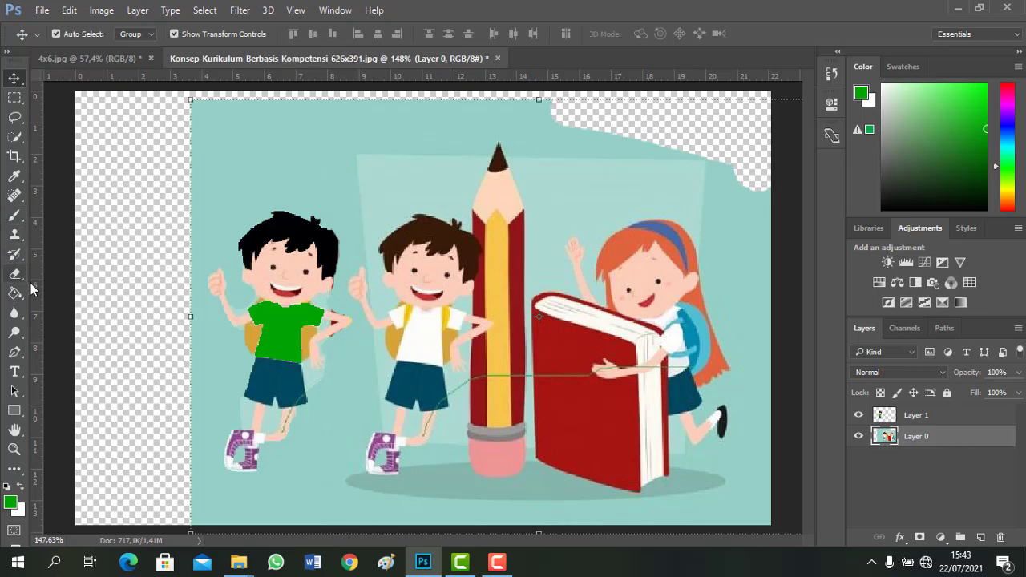
Select the recolored boy's black hair on Layer 1 with the Quick Selection tool.
{"action": "left_click", "coordinate": [18, 138]}
{"action": "left_click", "coordinate": [906, 414]}
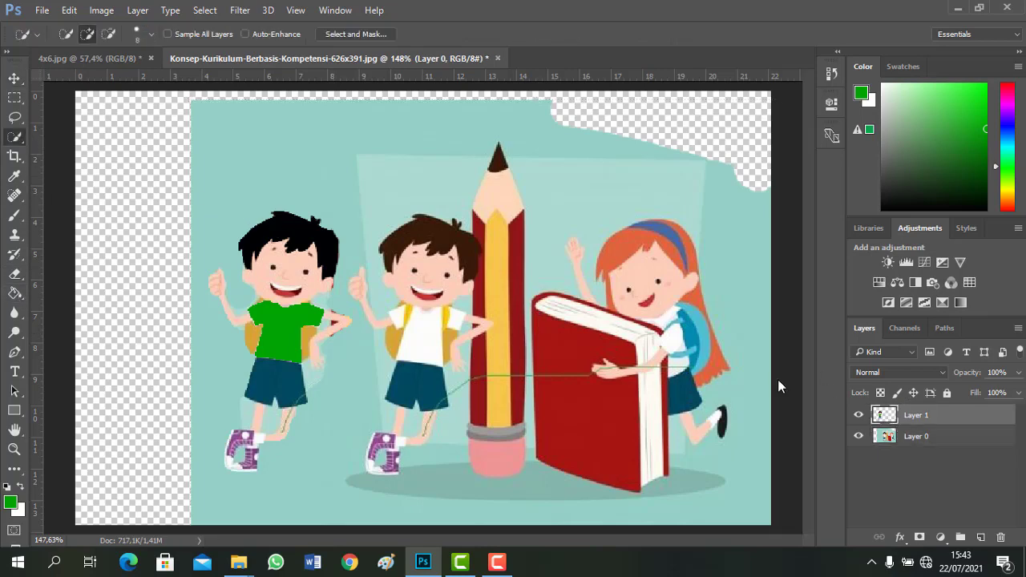
{"action": "left_click", "coordinate": [282, 228]}
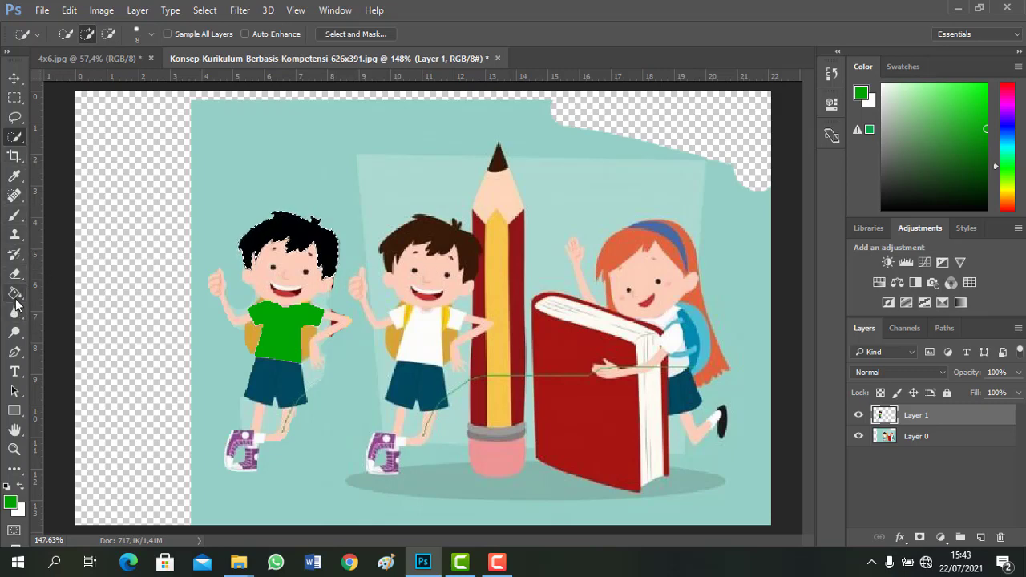
Set the foreground color to dark gray-green (#324332) and fill the selected hair with the Paint Bucket tool.
{"action": "left_click", "coordinate": [15, 293]}
{"action": "left_click", "coordinate": [9, 502]}
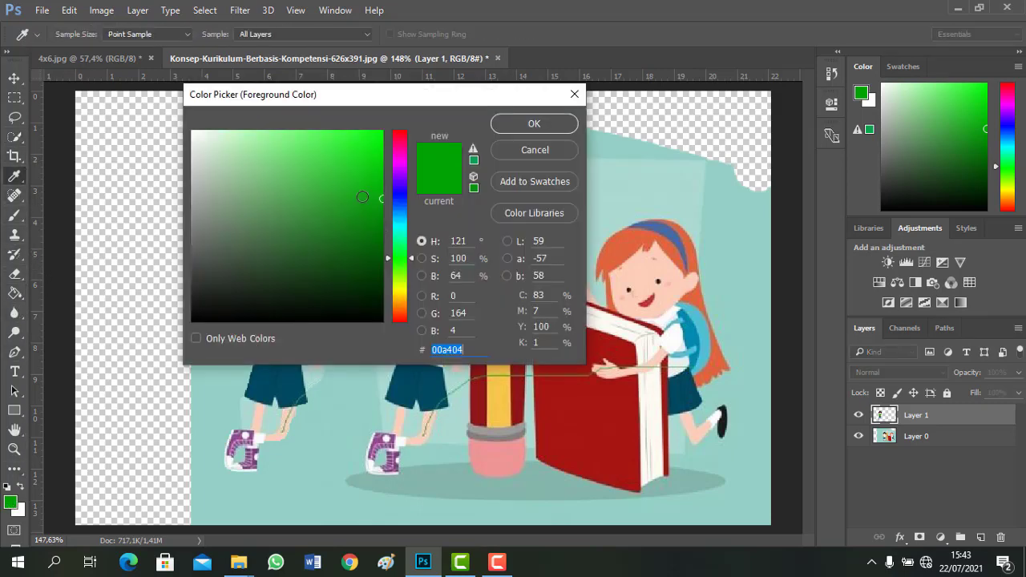
{"action": "left_click", "coordinate": [284, 239]}
{"action": "mouse_move", "coordinate": [283, 239]}
{"action": "left_mouse_down"}
{"action": "mouse_move", "coordinate": [242, 254]}
{"action": "mouse_move", "coordinate": [241, 271]}
{"action": "left_mouse_up"}
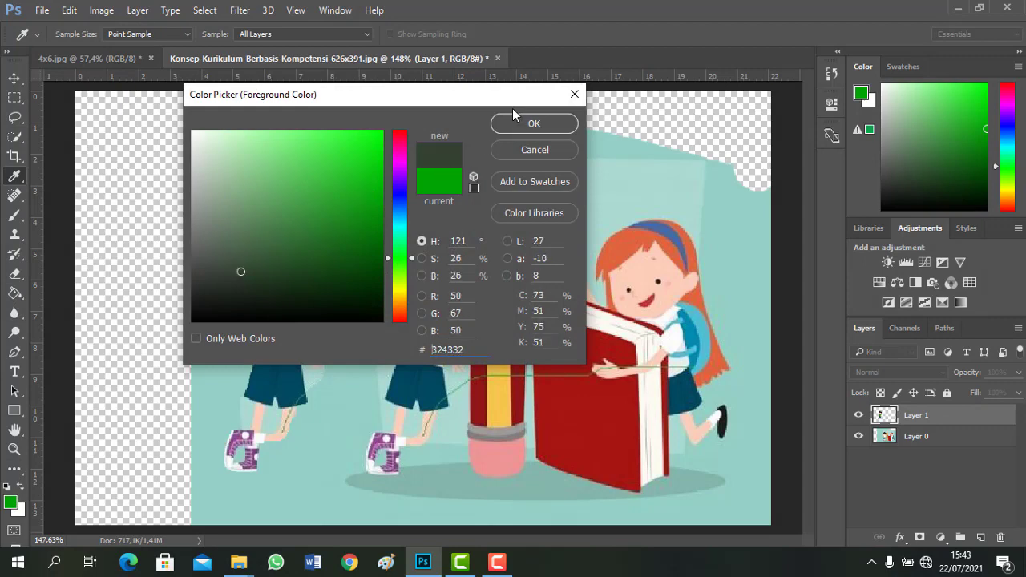
{"action": "left_click", "coordinate": [517, 126]}
{"action": "left_click", "coordinate": [293, 232]}
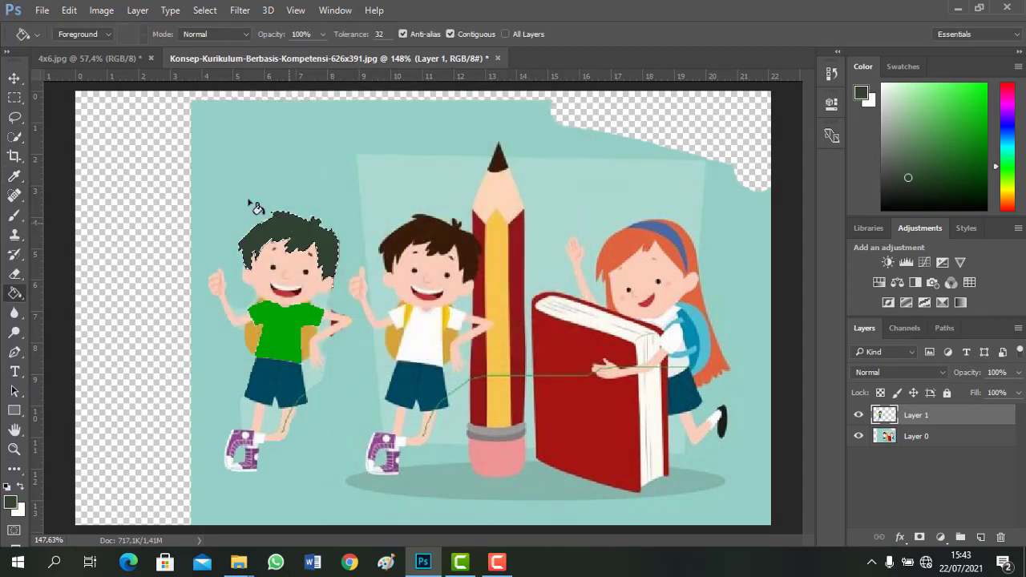
Move the selected hair upward off the recolored boy's head and deselect it.
{"action": "left_click", "coordinate": [14, 80]}
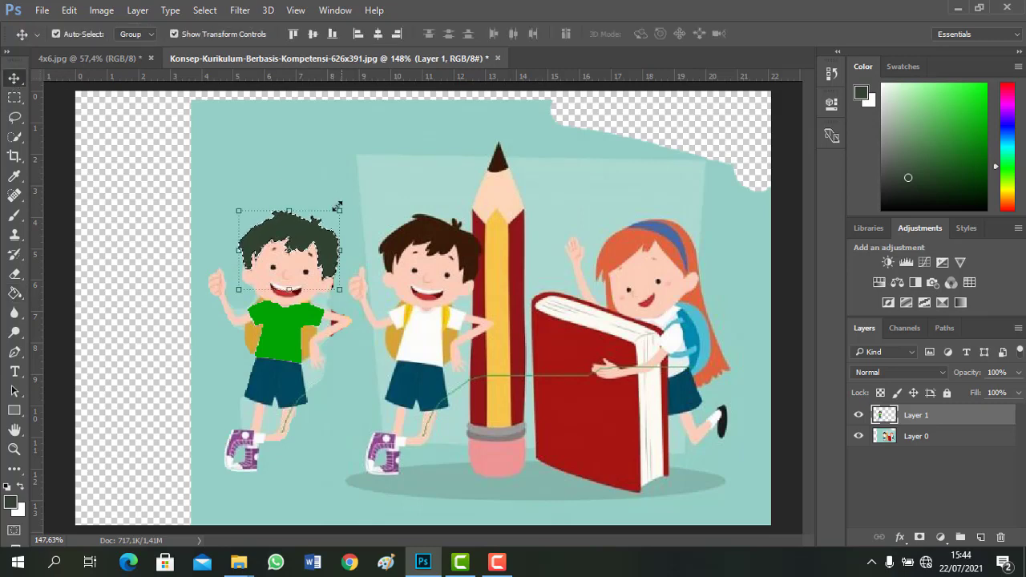
{"action": "mouse_move", "coordinate": [301, 238]}
{"action": "left_mouse_down"}
{"action": "mouse_move", "coordinate": [264, 232]}
{"action": "mouse_move", "coordinate": [325, 227]}
{"action": "mouse_move", "coordinate": [415, 189]}
{"action": "mouse_move", "coordinate": [449, 164]}
{"action": "mouse_move", "coordinate": [447, 154]}
{"action": "mouse_move", "coordinate": [419, 141]}
{"action": "mouse_move", "coordinate": [399, 150]}
{"action": "mouse_move", "coordinate": [395, 175]}
{"action": "mouse_move", "coordinate": [450, 136]}
{"action": "mouse_move", "coordinate": [428, 139]}
{"action": "mouse_move", "coordinate": [433, 154]}
{"action": "mouse_move", "coordinate": [348, 186]}
{"action": "mouse_move", "coordinate": [307, 218]}
{"action": "mouse_move", "coordinate": [318, 234]}
{"action": "mouse_move", "coordinate": [309, 239]}
{"action": "mouse_move", "coordinate": [377, 237]}
{"action": "mouse_move", "coordinate": [310, 239]}
{"action": "mouse_move", "coordinate": [321, 234]}
{"action": "mouse_move", "coordinate": [312, 212]}
{"action": "left_mouse_up"}
{"action": "left_click", "coordinate": [19, 137]}
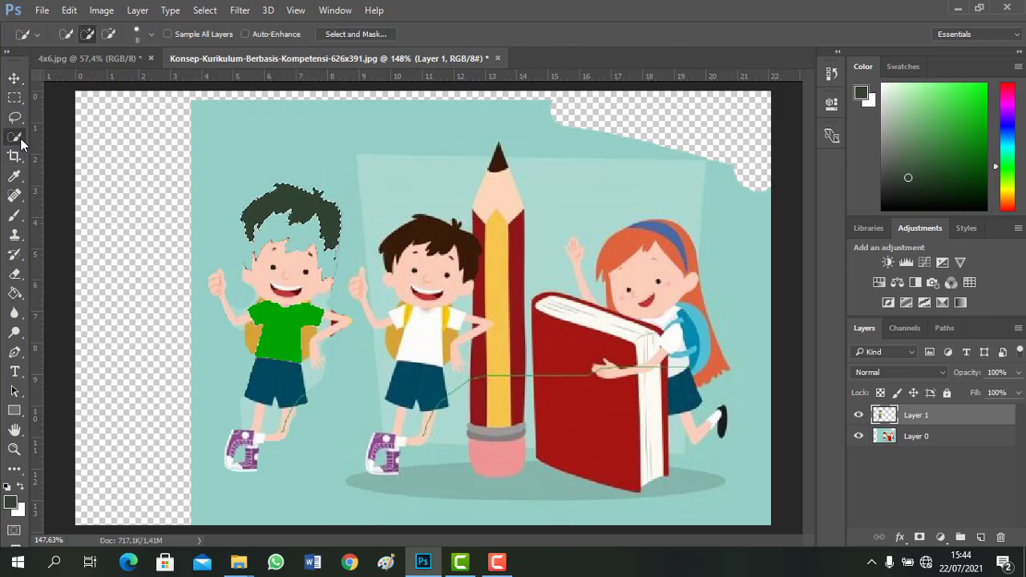
{"action": "right_click", "coordinate": [287, 200]}
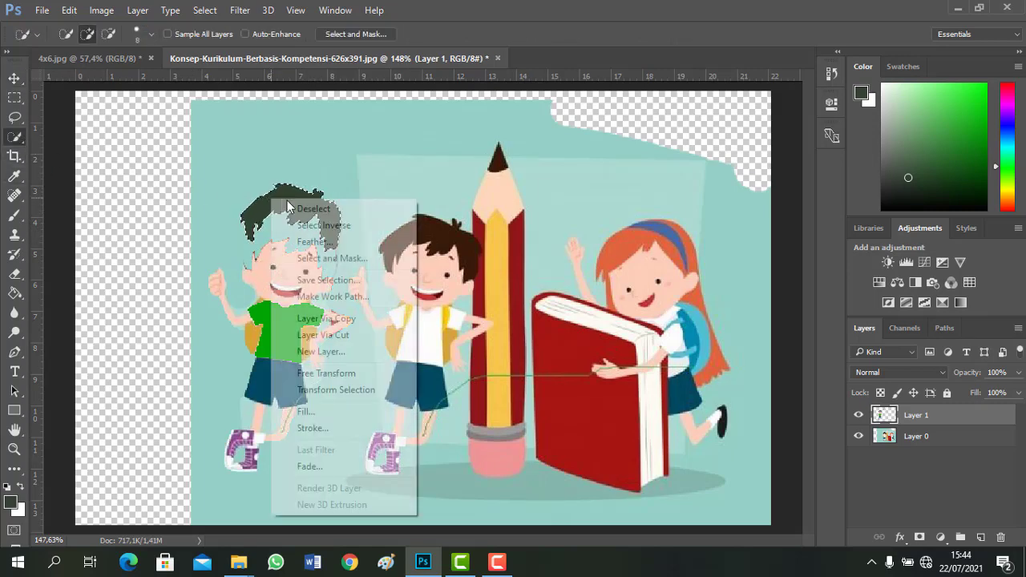
{"action": "left_click", "coordinate": [358, 212]}
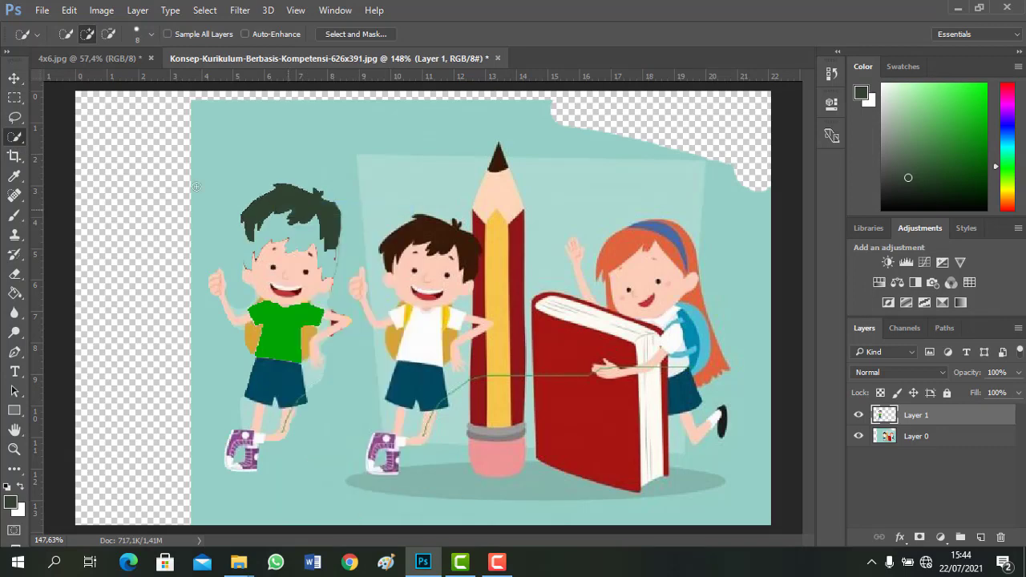
Move the whole recolored boy on Layer 1 slightly upward with the Move tool.
{"action": "left_click", "coordinate": [14, 78]}
{"action": "mouse_move", "coordinate": [321, 213]}
{"action": "left_mouse_down"}
{"action": "mouse_move", "coordinate": [326, 207]}
{"action": "mouse_move", "coordinate": [327, 231]}
{"action": "mouse_move", "coordinate": [333, 182]}
{"action": "mouse_move", "coordinate": [332, 223]}
{"action": "mouse_move", "coordinate": [328, 205]}
{"action": "mouse_move", "coordinate": [318, 211]}
{"action": "left_mouse_up"}
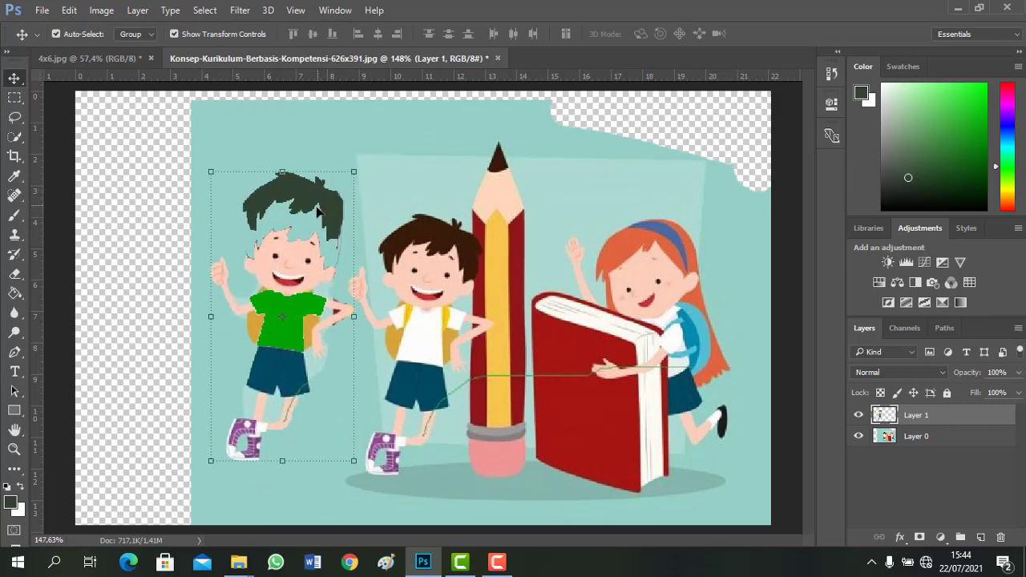